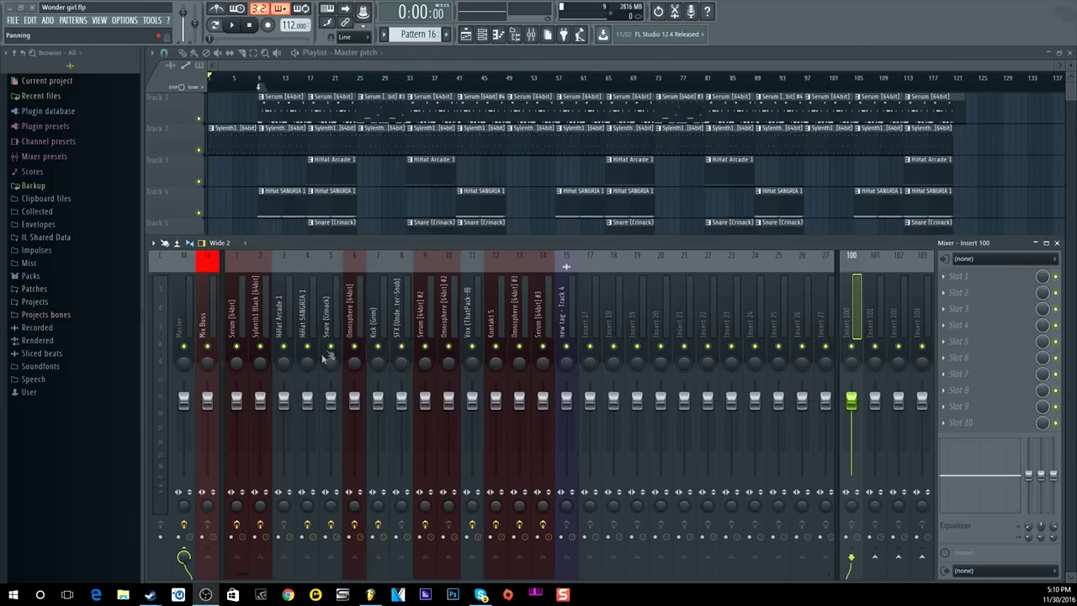
Step: Load the bx_meter plugin into effect slot 10 of the Master mixer track
{"action": "left_click", "coordinate": [234, 26]}
{"action": "left_click", "coordinate": [249, 26]}
{"action": "left_click", "coordinate": [184, 314]}
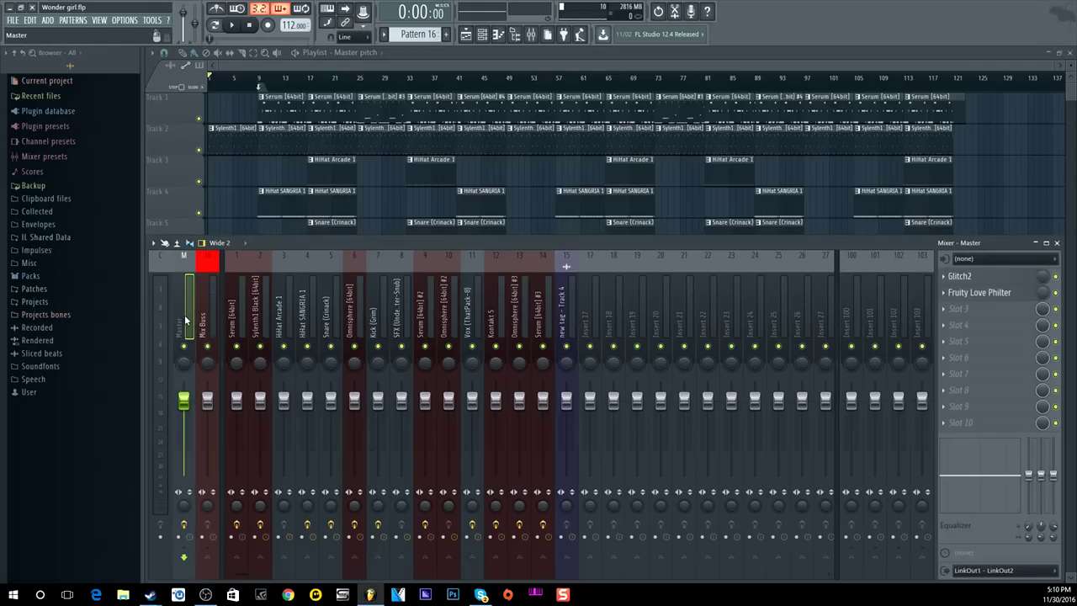
{"action": "left_click", "coordinate": [974, 422]}
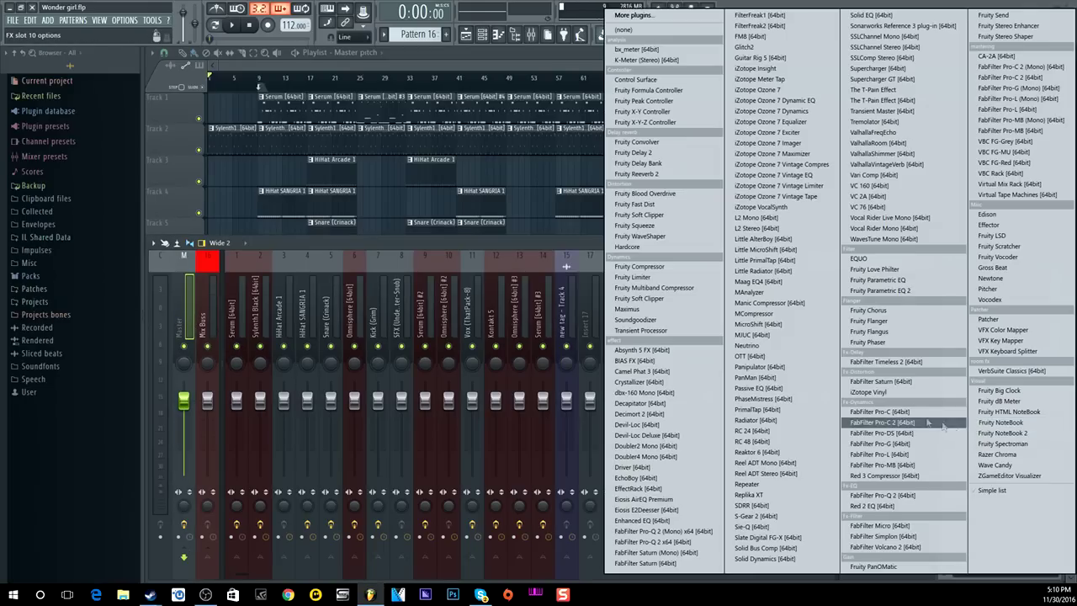
{"action": "left_click", "coordinate": [637, 48]}
Step: Park the detached bx_meter window over the browser and switch its metering scale to K(atz)-12
{"action": "left_click_drag", "start_coordinate": [263, 127], "coordinate": [318, 112]}
{"action": "left_click", "coordinate": [253, 113]}
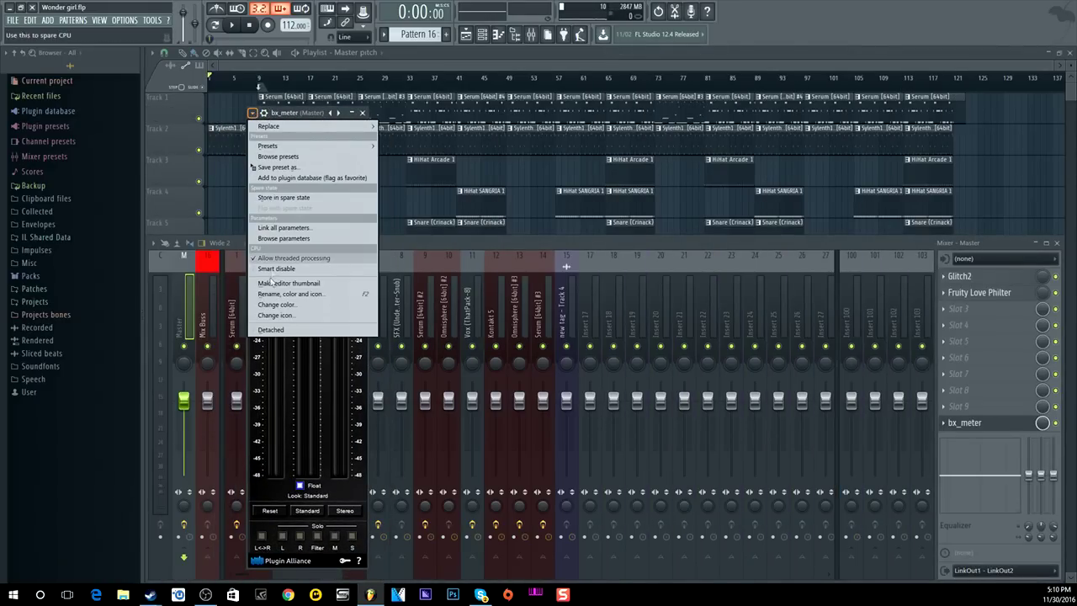
{"action": "left_click", "coordinate": [273, 330]}
{"action": "left_click_drag", "start_coordinate": [286, 113], "coordinate": [48, 126]}
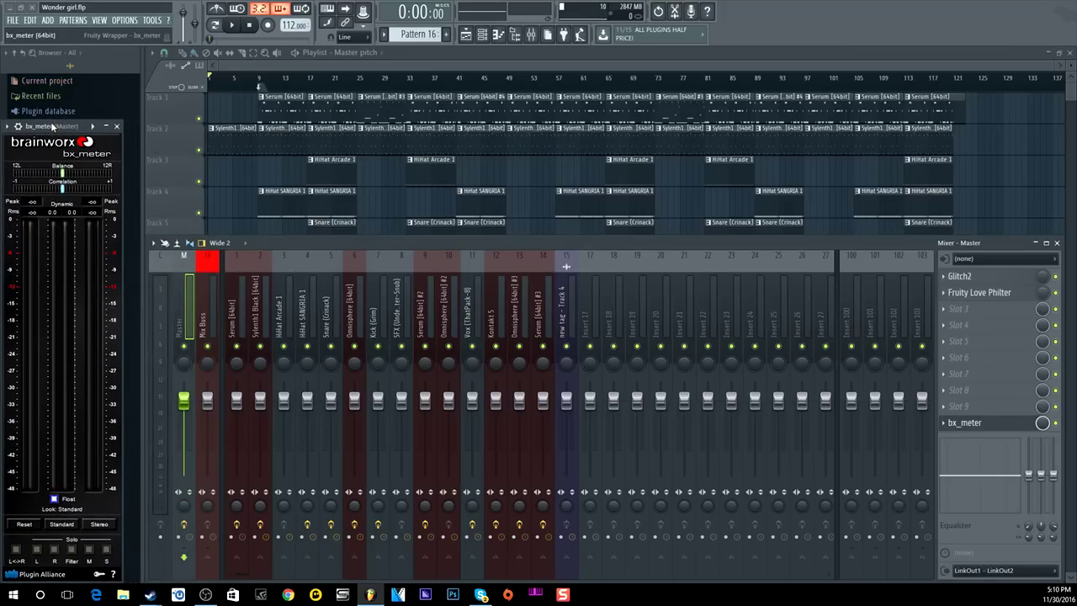
{"action": "left_click", "coordinate": [70, 522]}
{"action": "left_click", "coordinate": [77, 496]}
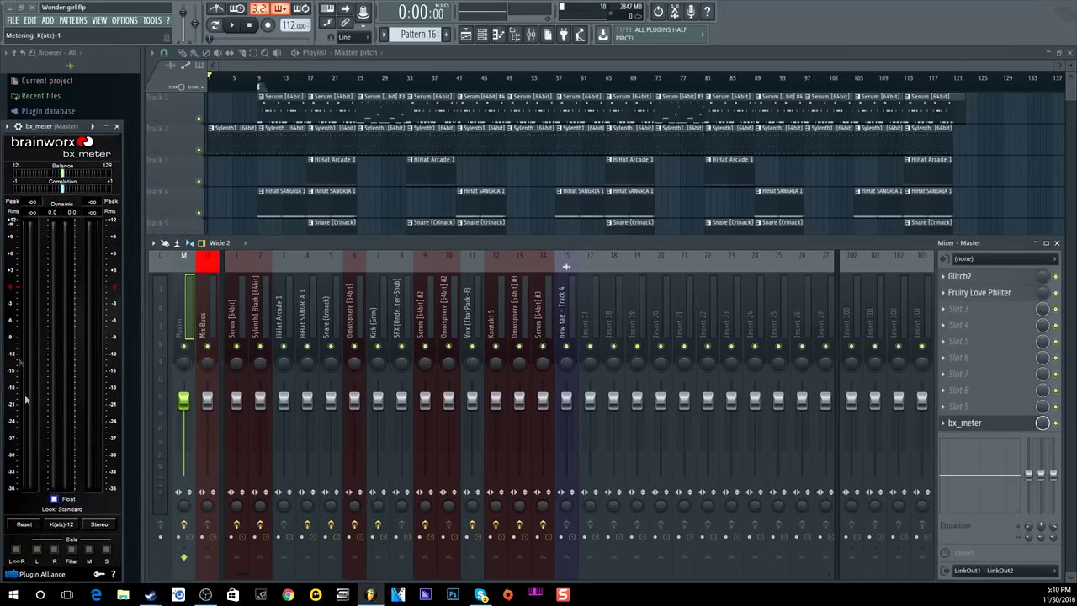
Step: Load K-Meter (Stereo) into effect slot 9 of the Master track and set it to K-12 with RMS metering
{"action": "left_click", "coordinate": [959, 406]}
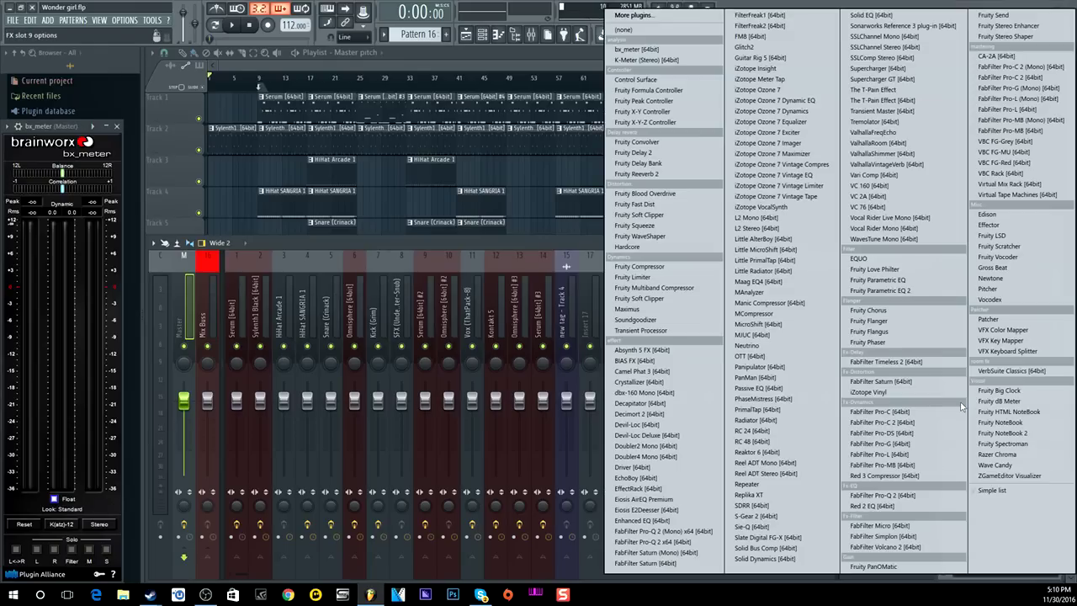
{"action": "left_click", "coordinate": [646, 60]}
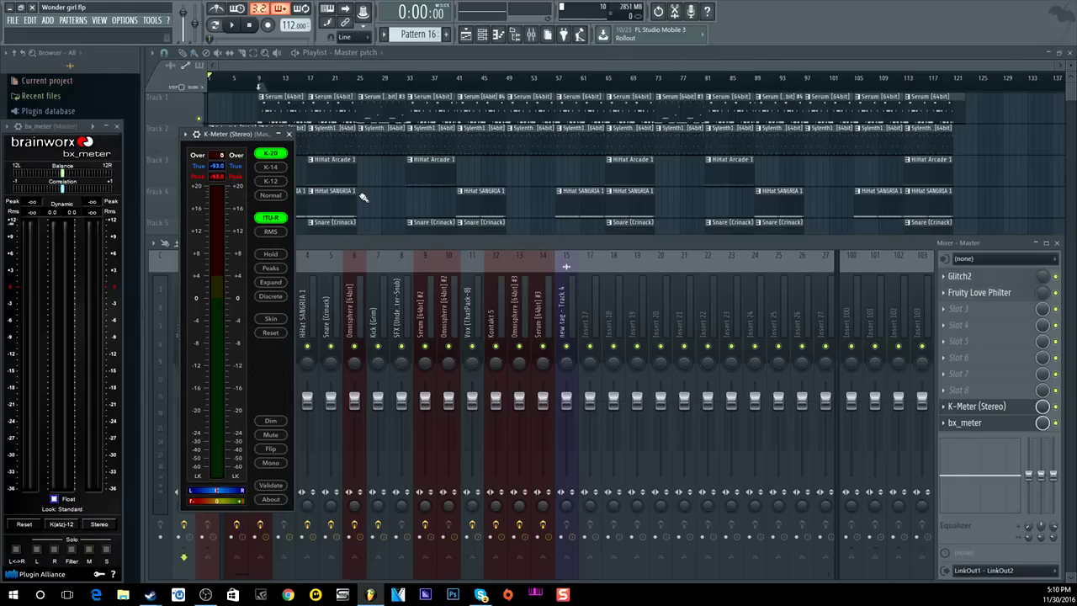
{"action": "left_click_drag", "start_coordinate": [253, 136], "coordinate": [327, 160]}
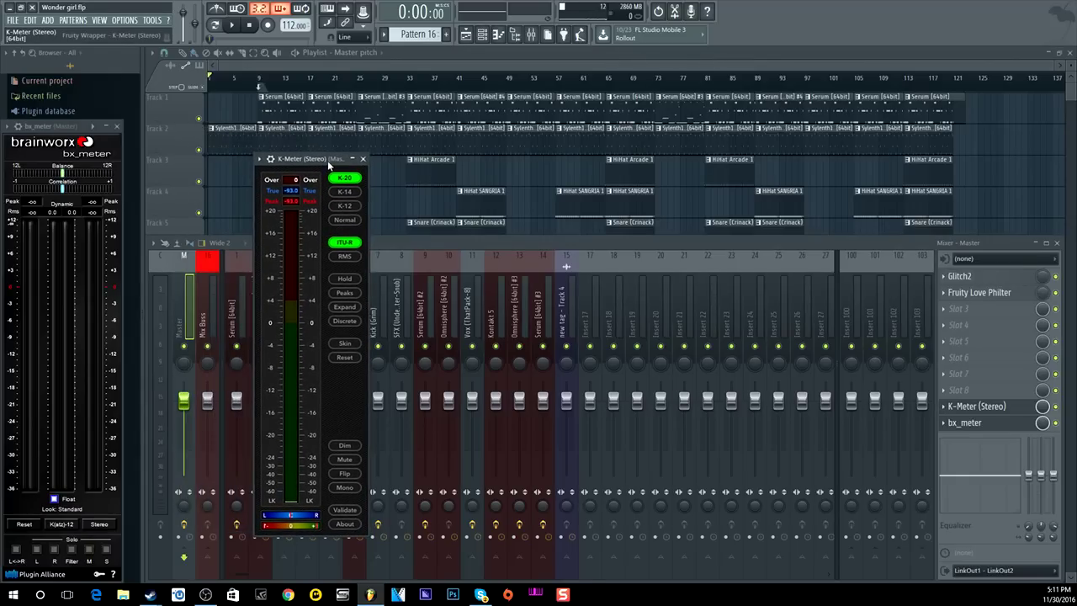
{"action": "left_click", "coordinate": [342, 207]}
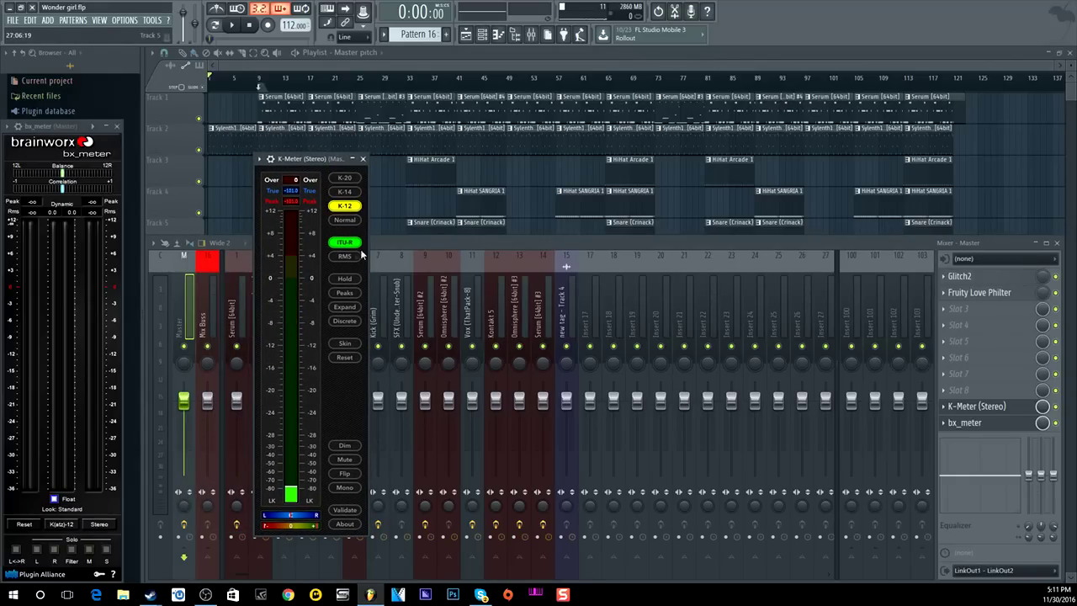
{"action": "left_click", "coordinate": [344, 256]}
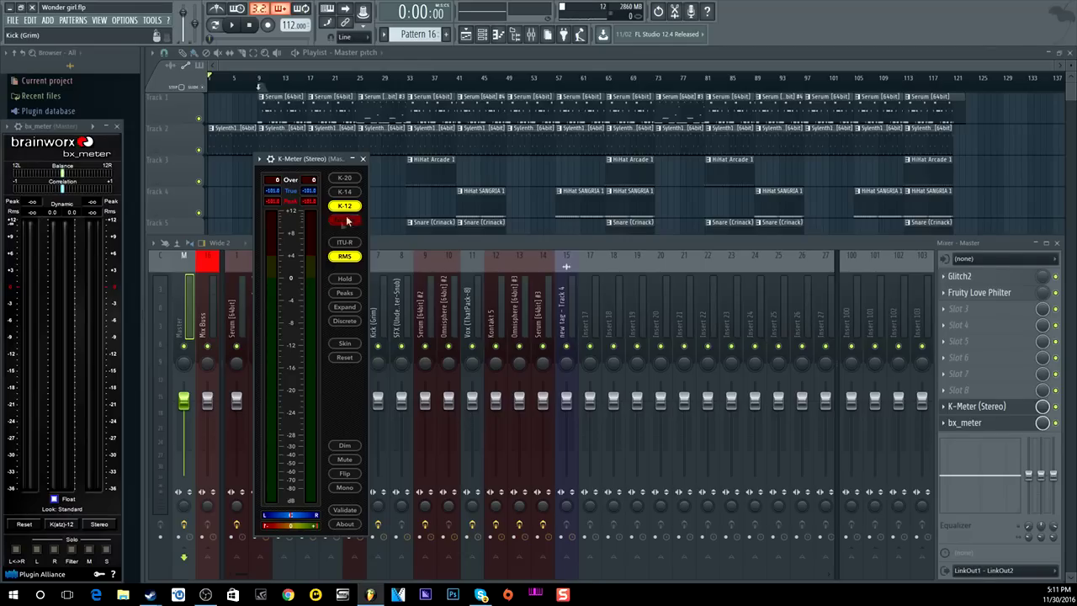
{"action": "left_click", "coordinate": [363, 158]}
Step: Remove K-Meter (Stereo) from effect slot 9 of the Master track
{"action": "key", "text": "F6"}
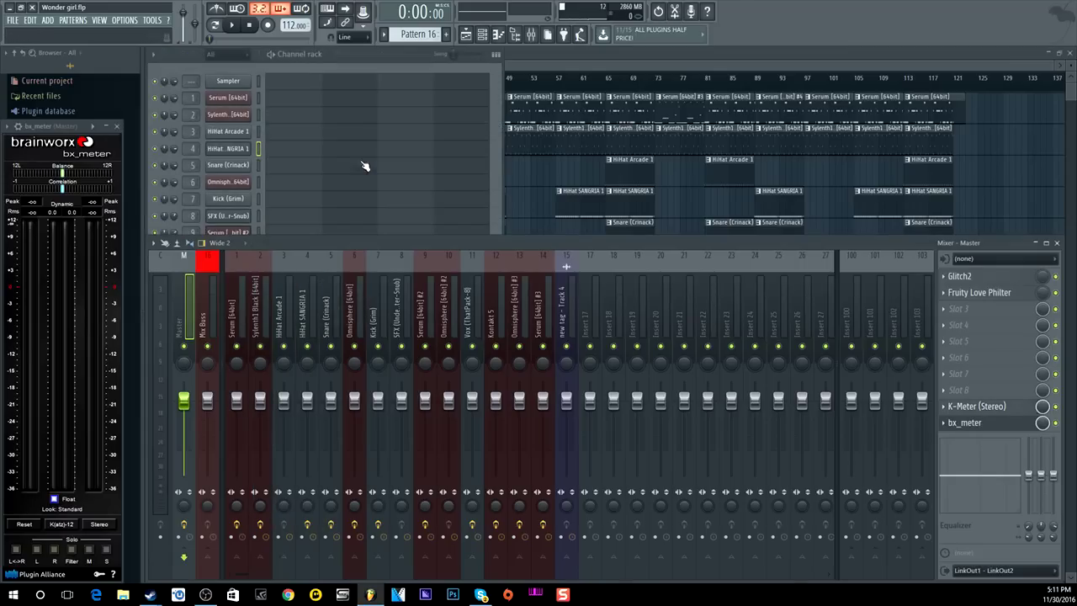
{"action": "left_click", "coordinate": [944, 407]}
{"action": "mouse_move", "coordinate": [961, 354]}
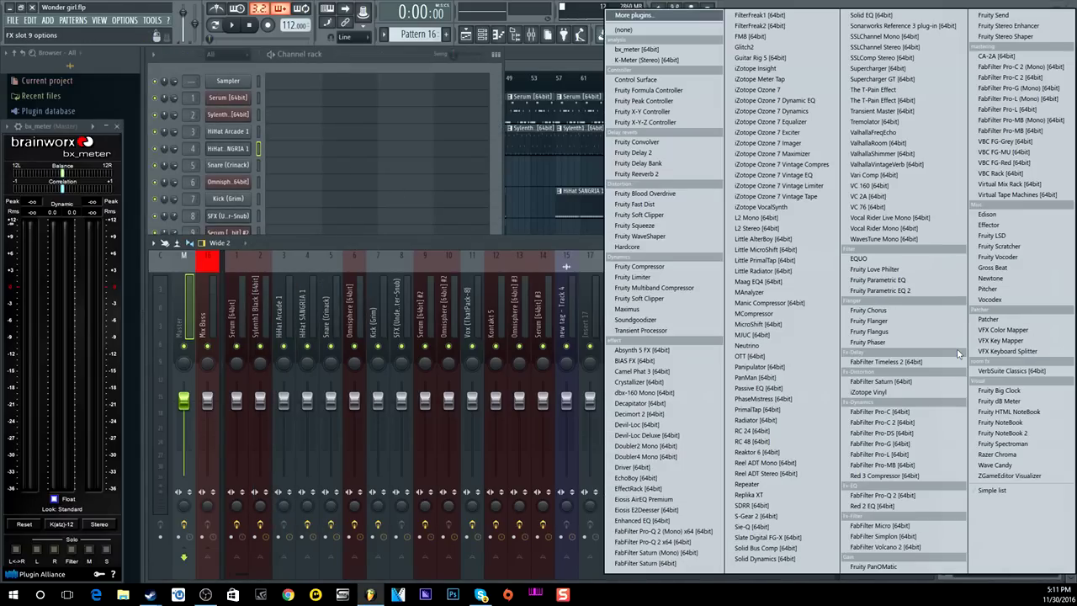
{"action": "left_click", "coordinate": [655, 30]}
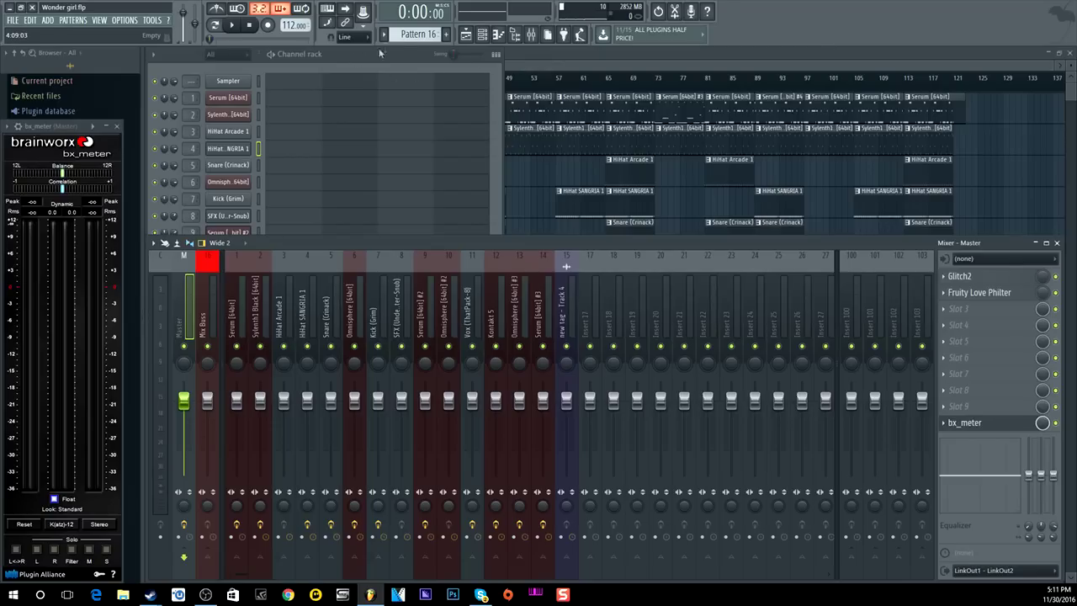
Step: Select Pattern 1 and play it in pattern mode to check its level on bx_meter, stopping after a few bars
{"action": "left_click_drag", "start_coordinate": [416, 35], "coordinate": [404, 69]}
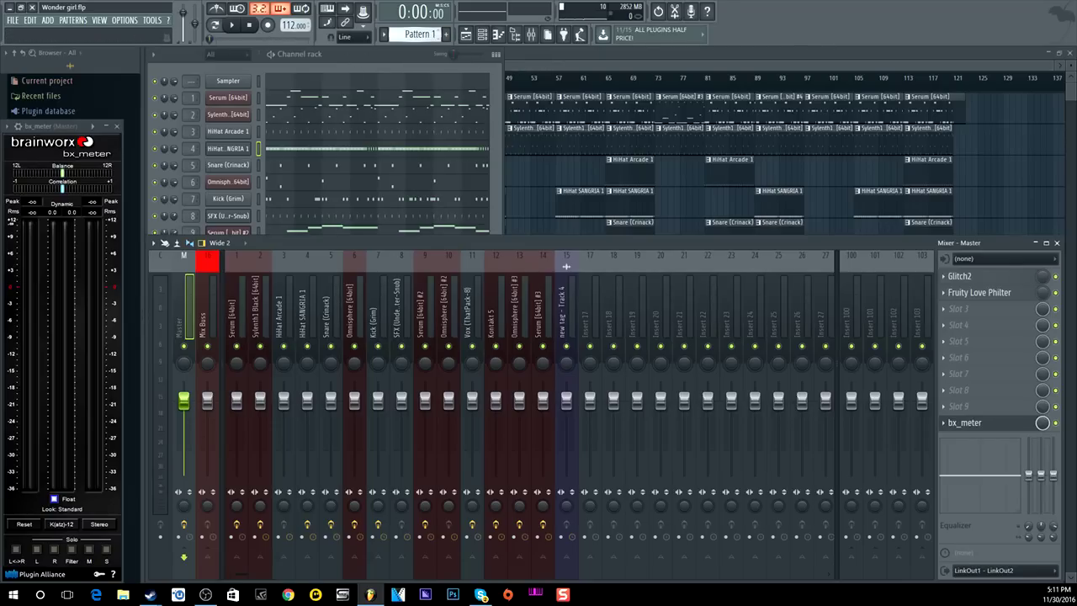
{"action": "left_click", "coordinate": [356, 63]}
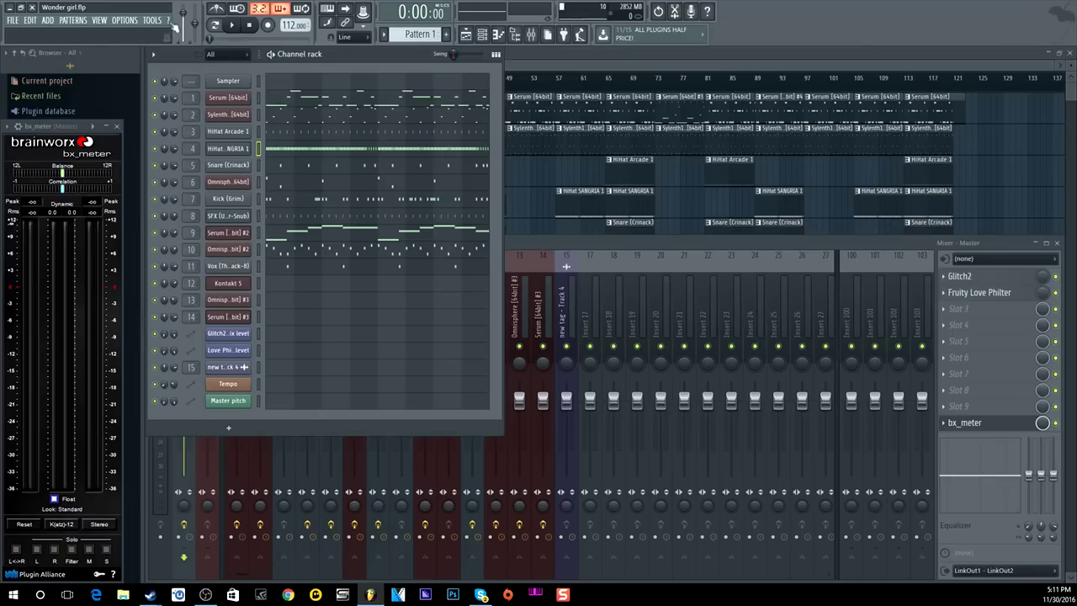
{"action": "left_click", "coordinate": [238, 28]}
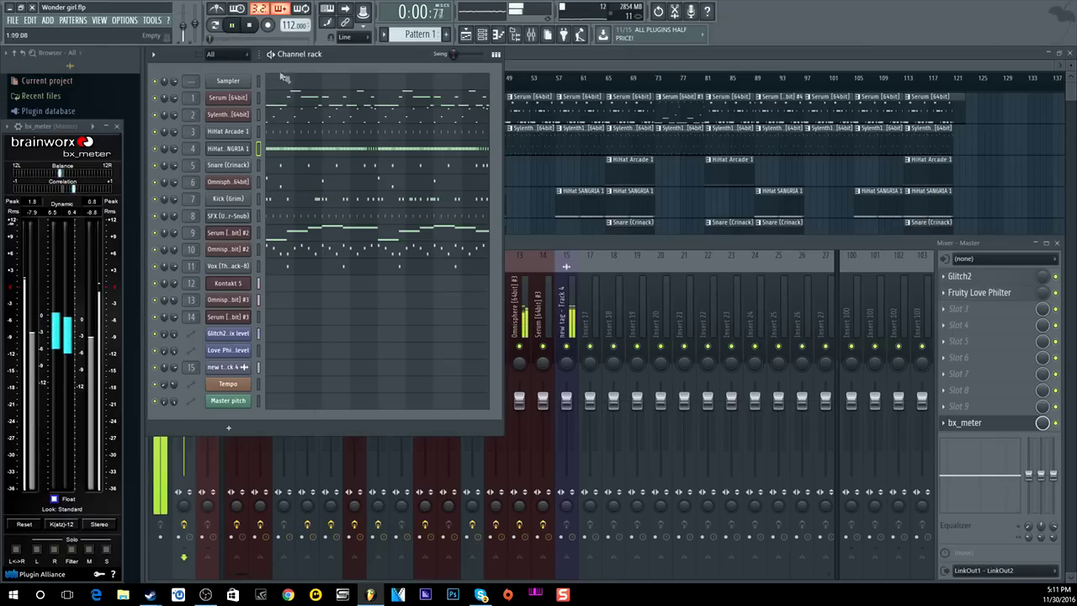
{"action": "left_click", "coordinate": [216, 25]}
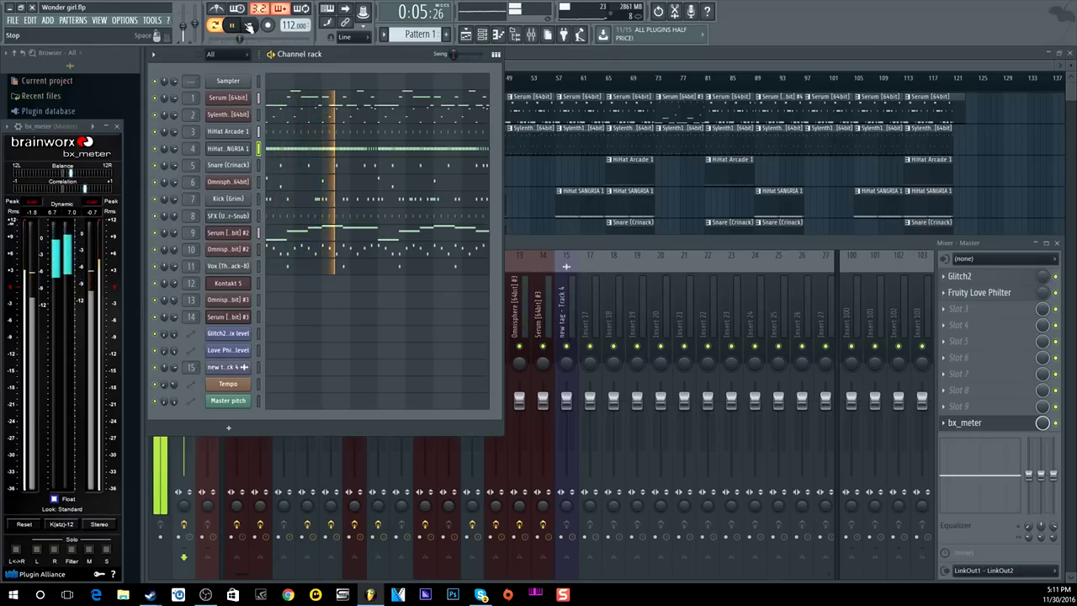
{"action": "key", "text": "space"}
Step: Select the playlist timeline from bar 17 to bar 25 for playback in song mode
{"action": "right_click", "coordinate": [184, 33]}
{"action": "left_click", "coordinate": [200, 38]}
{"action": "left_click", "coordinate": [538, 54]}
{"action": "scroll", "coordinate": [363, 178], "scroll_direction": "down", "scroll_amount": 4}
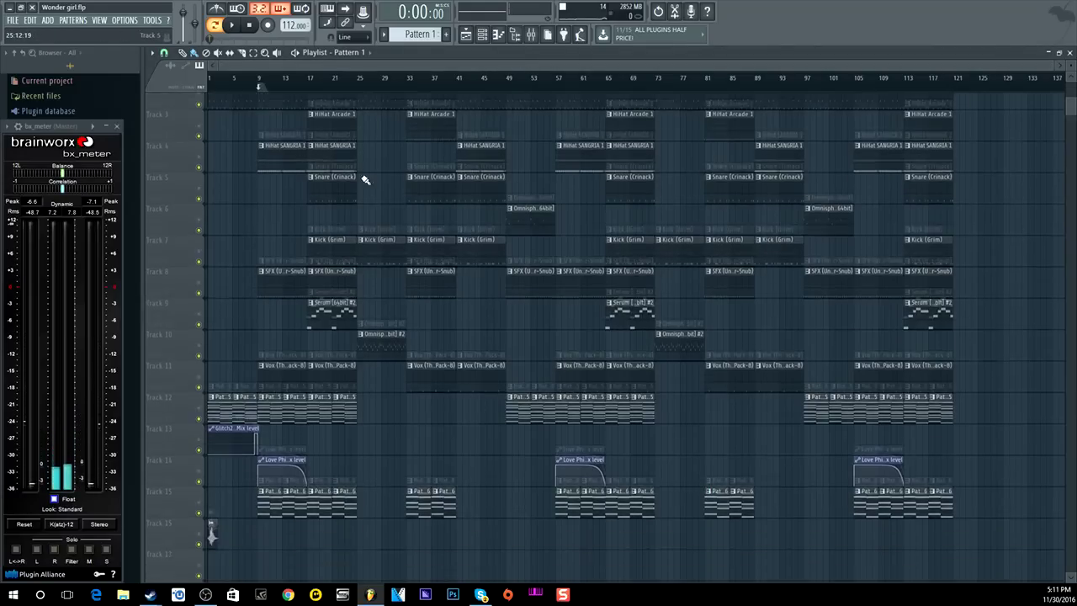
{"action": "scroll", "coordinate": [359, 212], "scroll_direction": "up", "scroll_amount": 4}
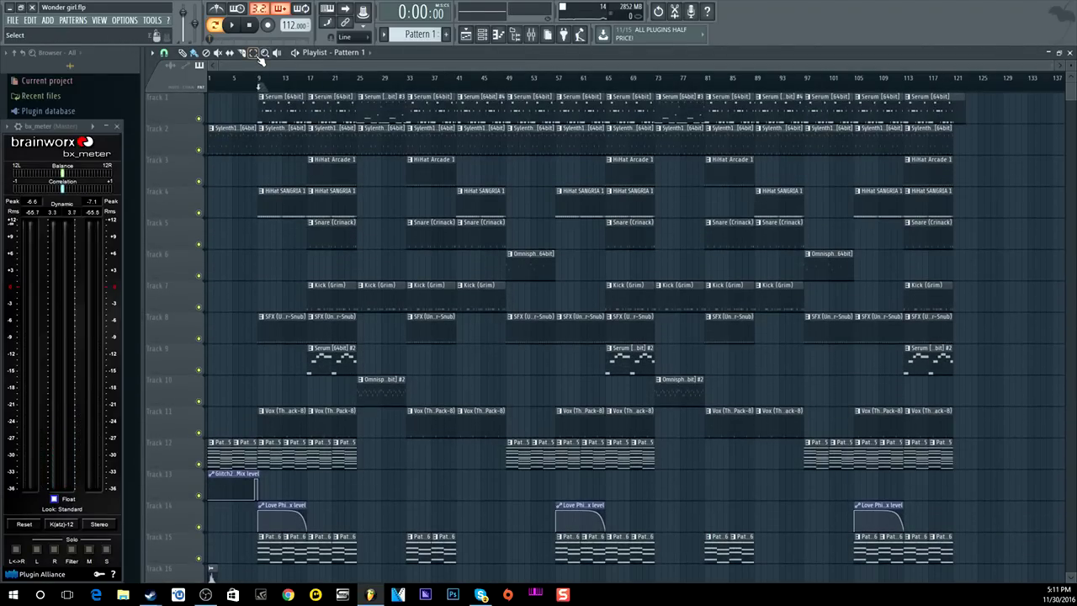
{"action": "left_click_drag", "start_coordinate": [309, 78], "coordinate": [352, 90]}
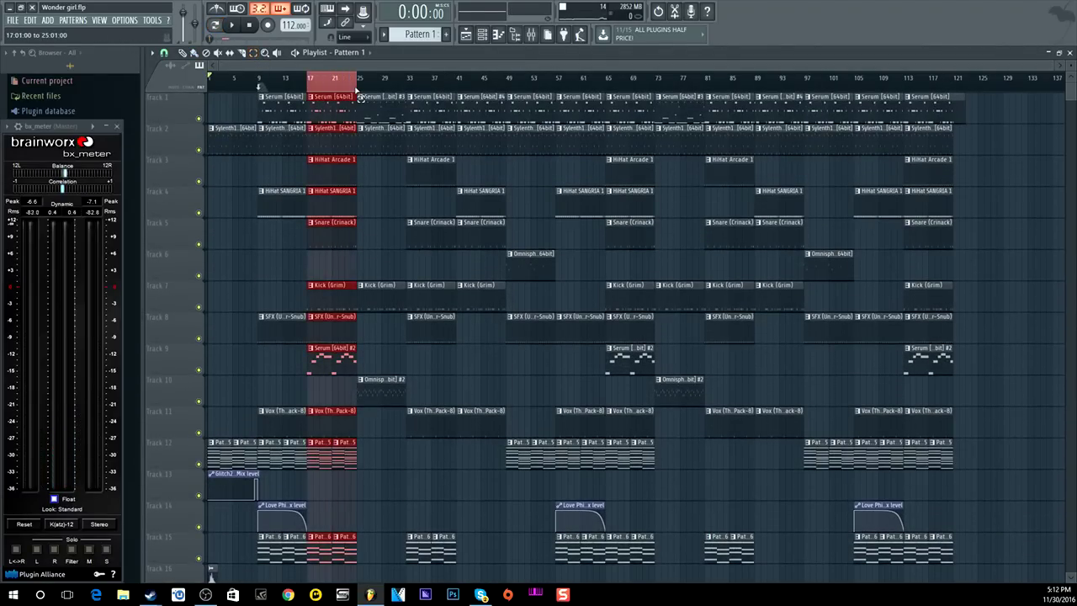
Step: Rename the empty mixer track Insert 17 as "mix buss 2"
{"action": "left_click", "coordinate": [531, 33]}
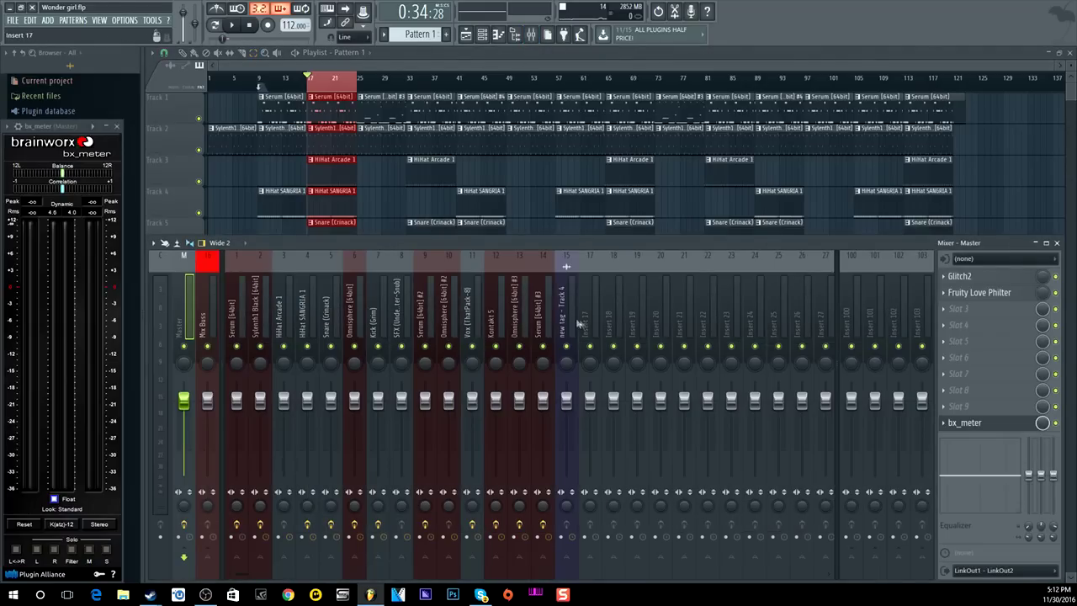
{"action": "left_click", "coordinate": [210, 308]}
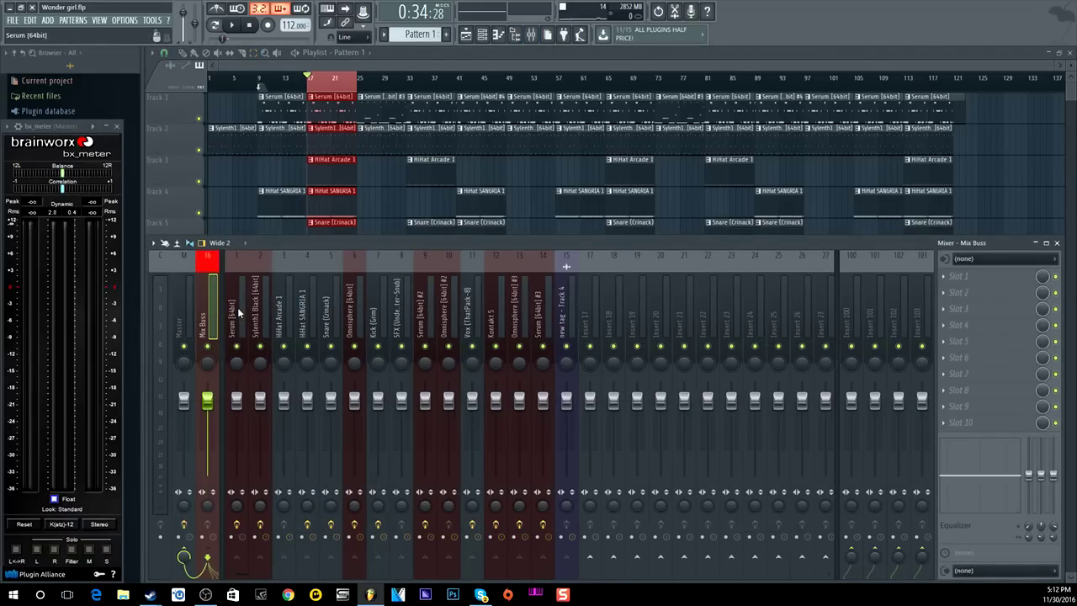
{"action": "left_click_drag", "start_coordinate": [240, 313], "coordinate": [548, 313]}
{"action": "right_click", "coordinate": [589, 297]}
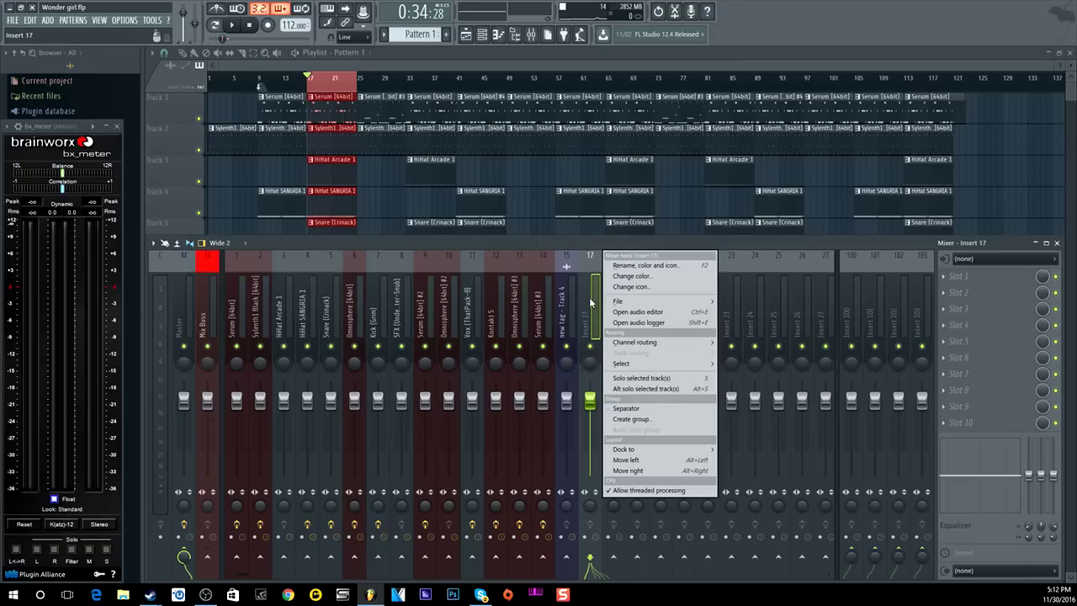
{"action": "left_click", "coordinate": [606, 261]}
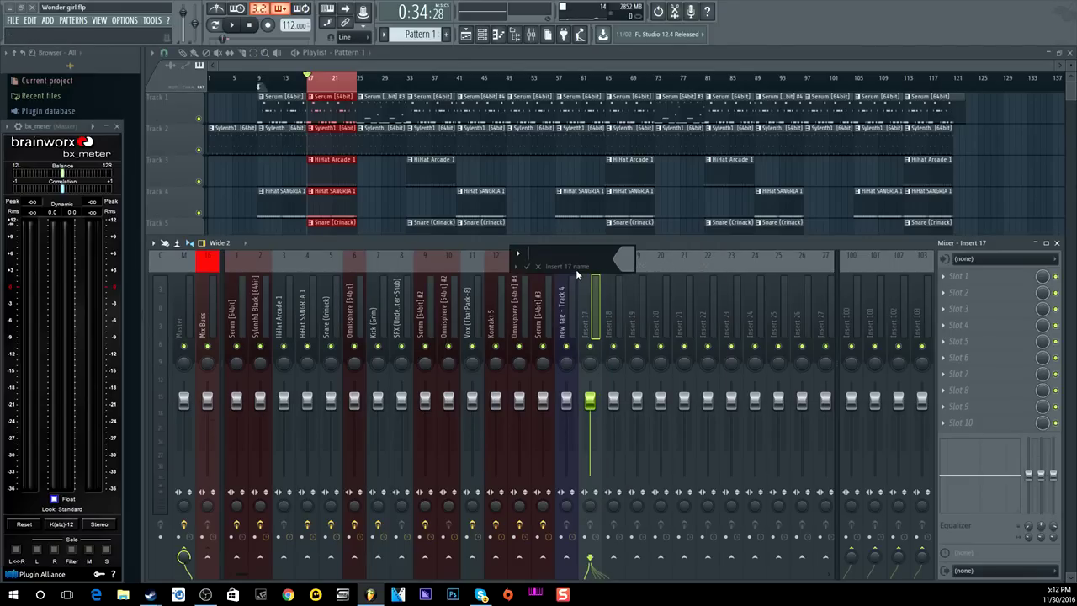
{"action": "type", "text": "mix buss 2"}
{"action": "key", "text": "Return"}
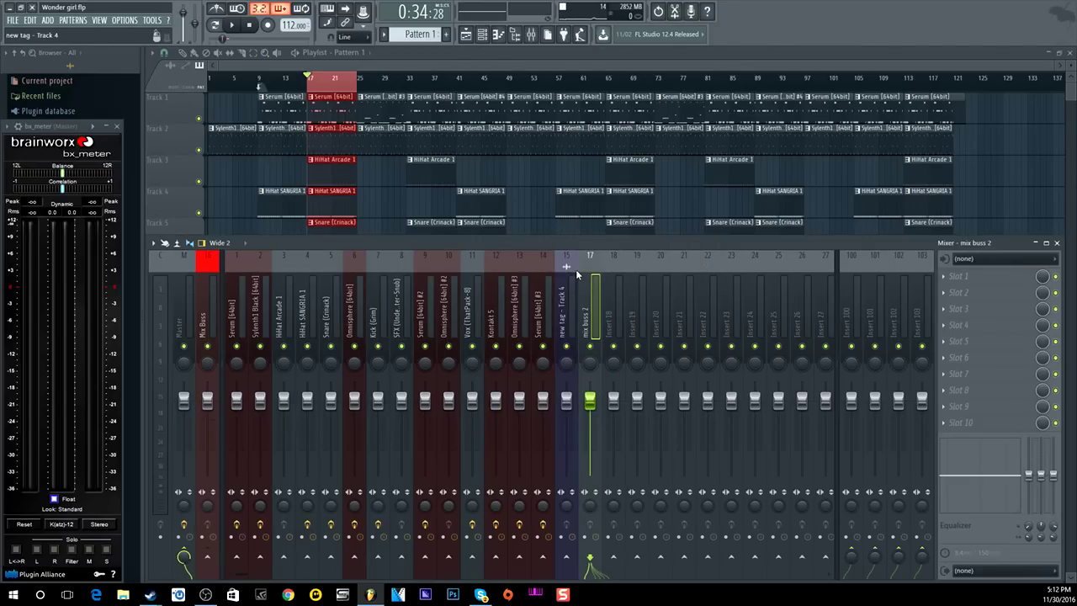
Step: Select mixer tracks 1 through mix buss 2 and examine the track routing options for sending them to mix buss 2
{"action": "left_click_drag", "start_coordinate": [244, 312], "coordinate": [586, 308]}
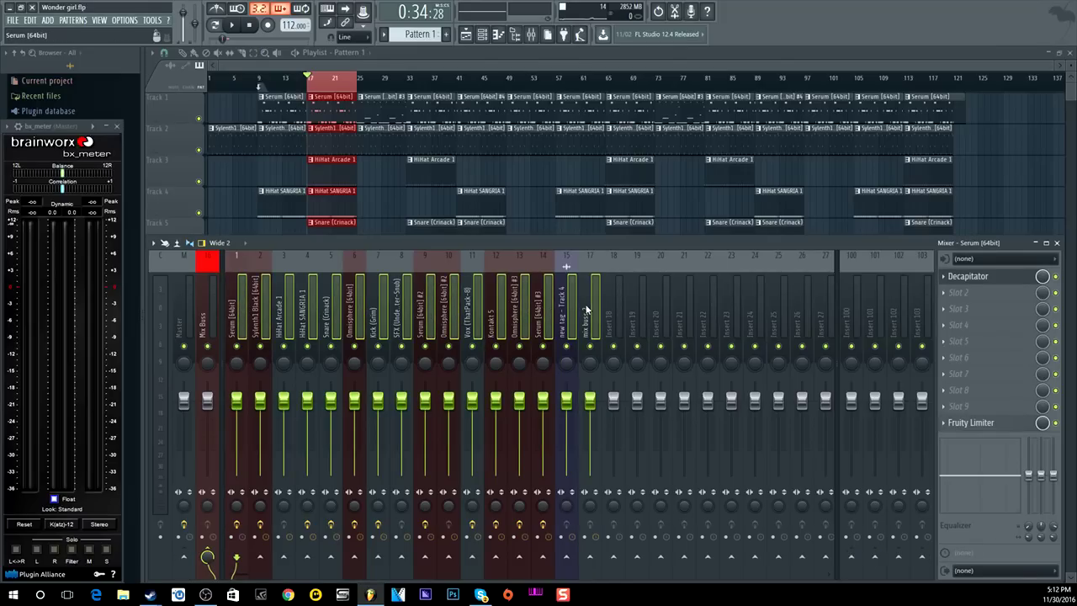
{"action": "right_click", "coordinate": [584, 303]}
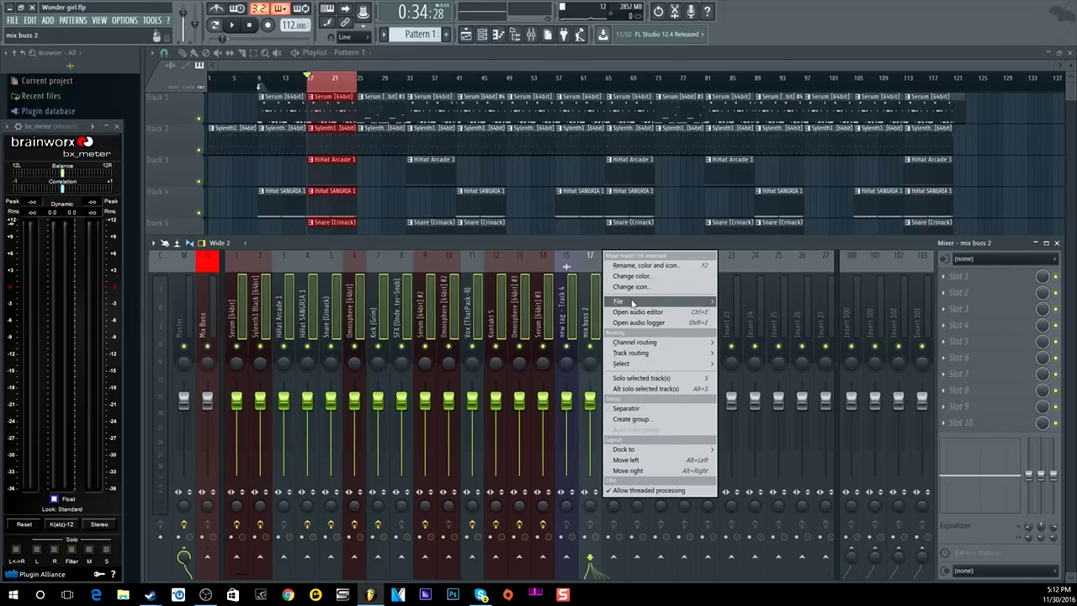
{"action": "mouse_move", "coordinate": [638, 355]}
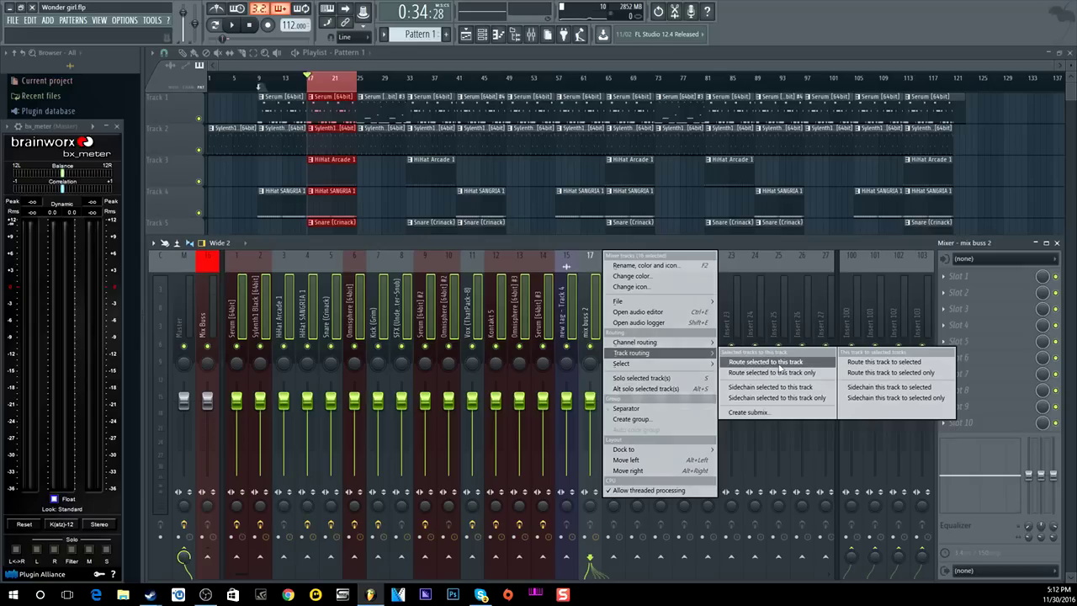
{"action": "left_click", "coordinate": [570, 307]}
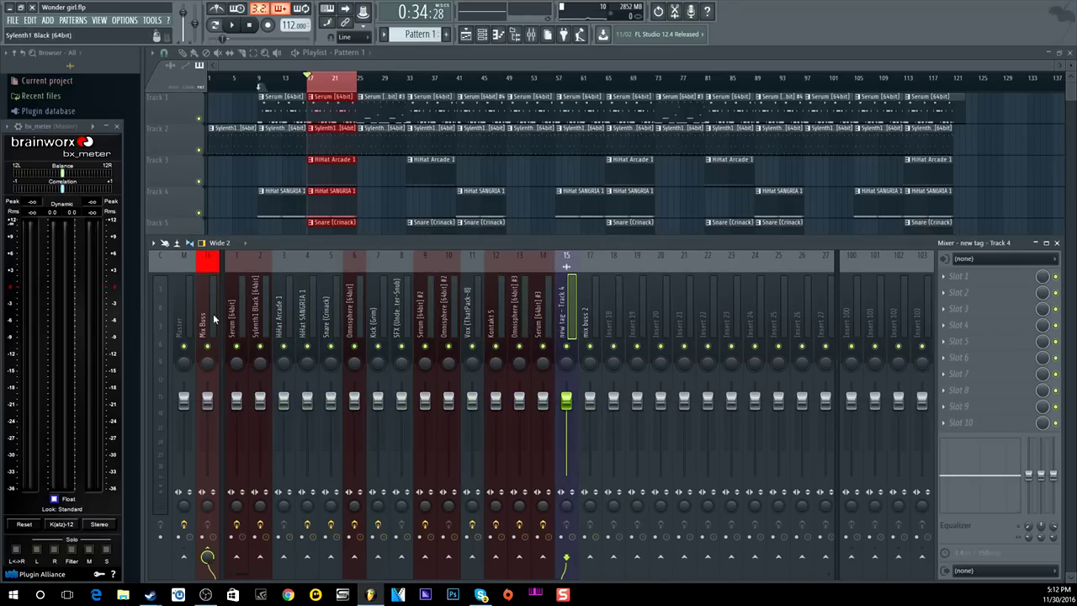
Step: Dock the mix buss 2 track in the mixer's Left section and return it to the Middle section
{"action": "right_click", "coordinate": [588, 312]}
{"action": "mouse_move", "coordinate": [629, 452]}
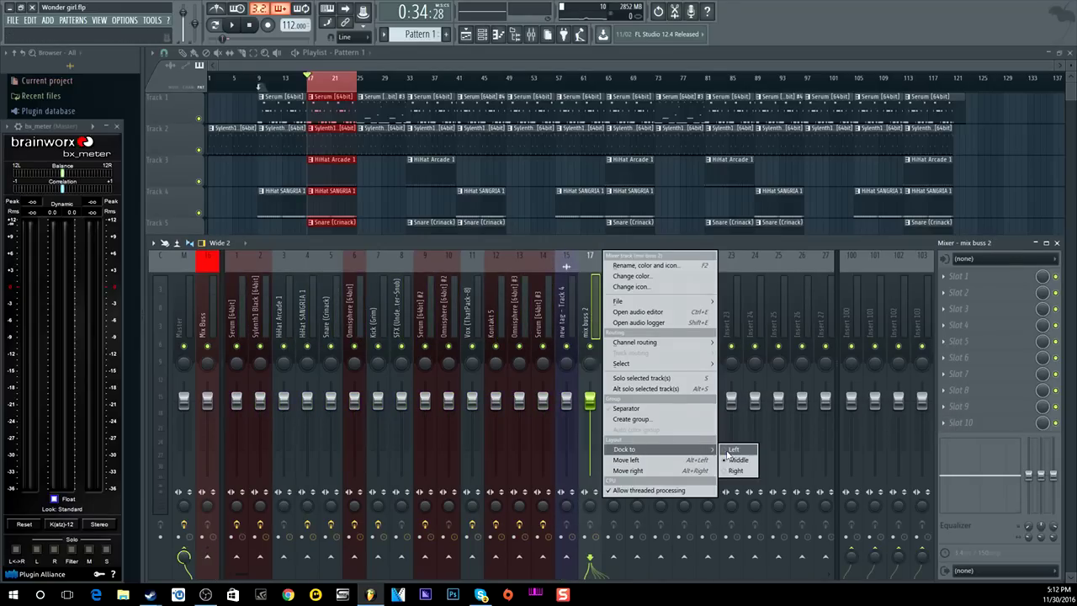
{"action": "left_click", "coordinate": [729, 449]}
{"action": "right_click", "coordinate": [244, 252]}
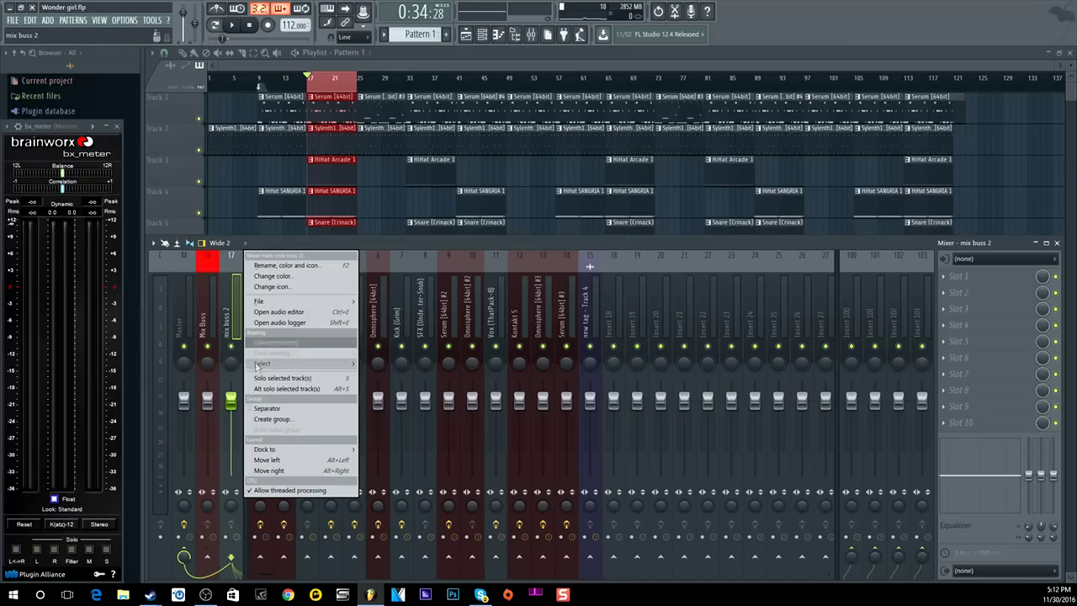
{"action": "mouse_move", "coordinate": [268, 450]}
{"action": "left_click", "coordinate": [379, 459]}
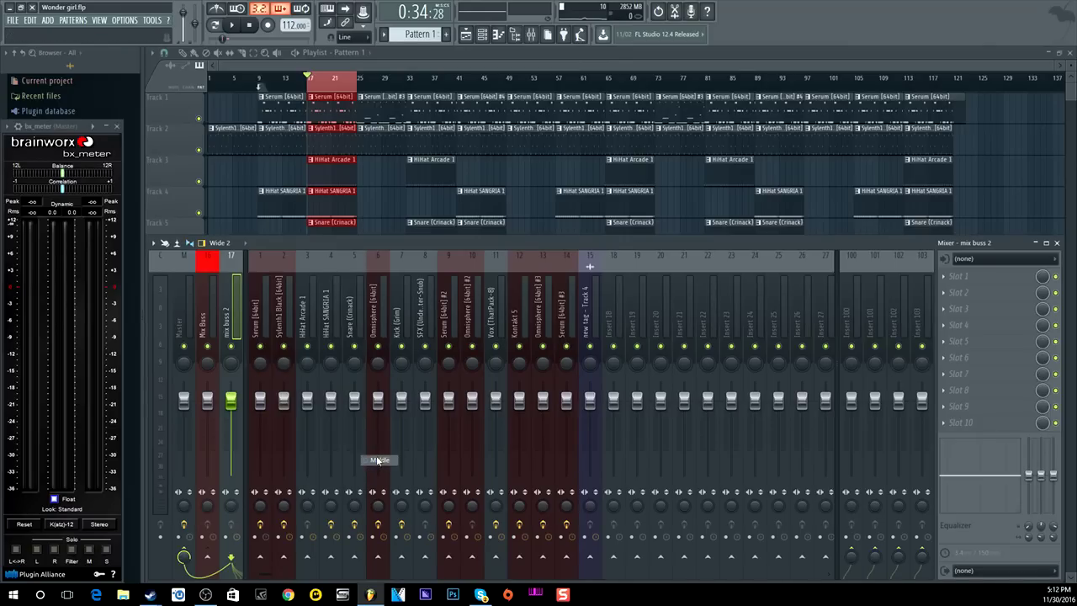
Step: Select the Mix Buss track and play the chosen playlist section to check the mix level on bx_meter
{"action": "left_click", "coordinate": [209, 315]}
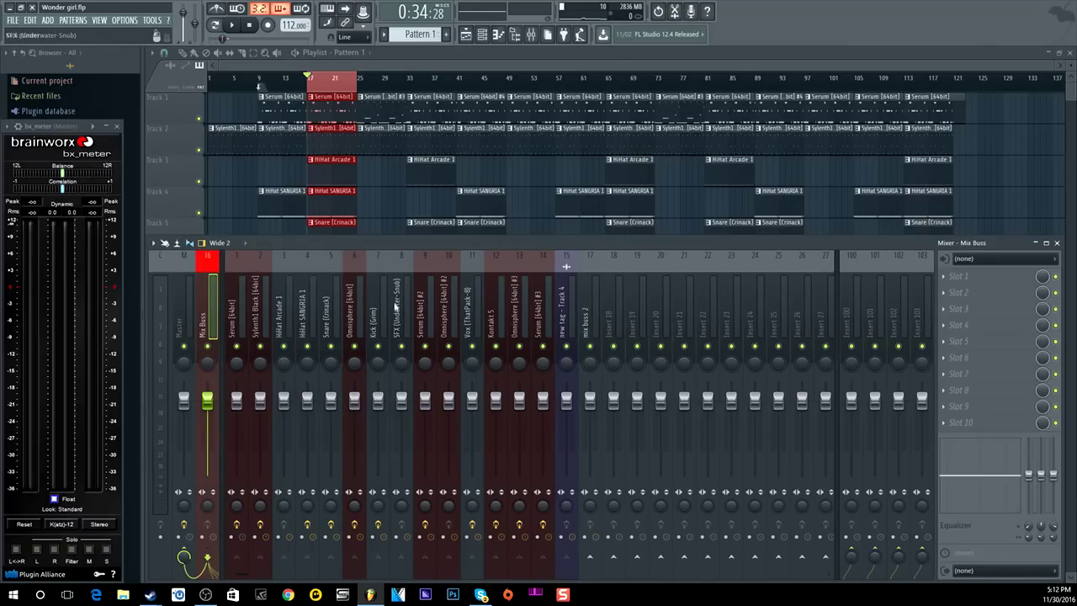
{"action": "key", "text": "space"}
{"action": "key", "text": "space"}
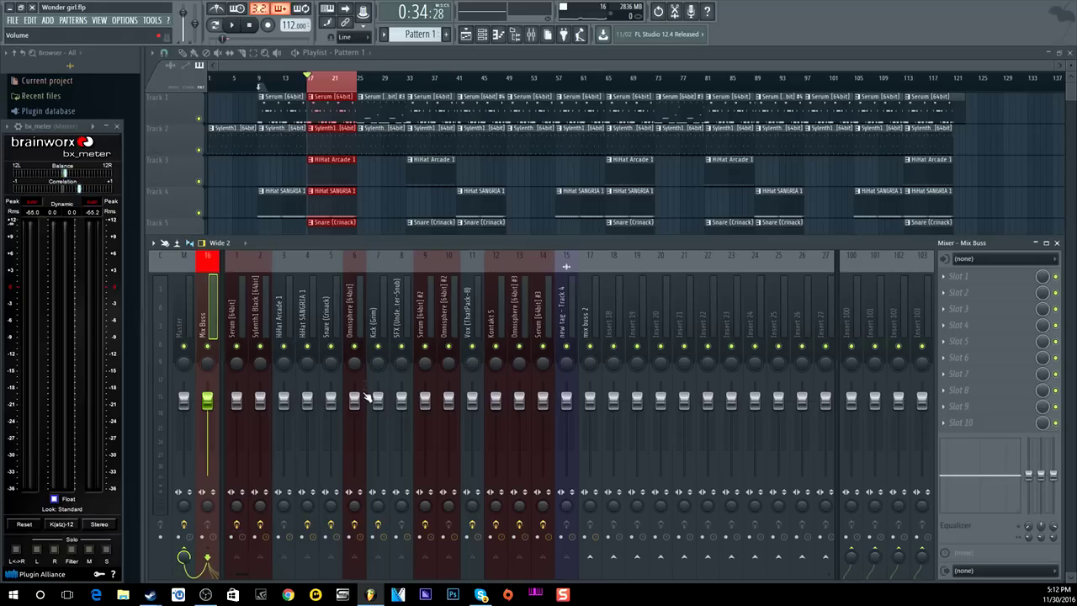
Step: Select mixer tracks 1 through 15 and lower all their faders to the minimum
{"action": "left_click", "coordinate": [238, 315]}
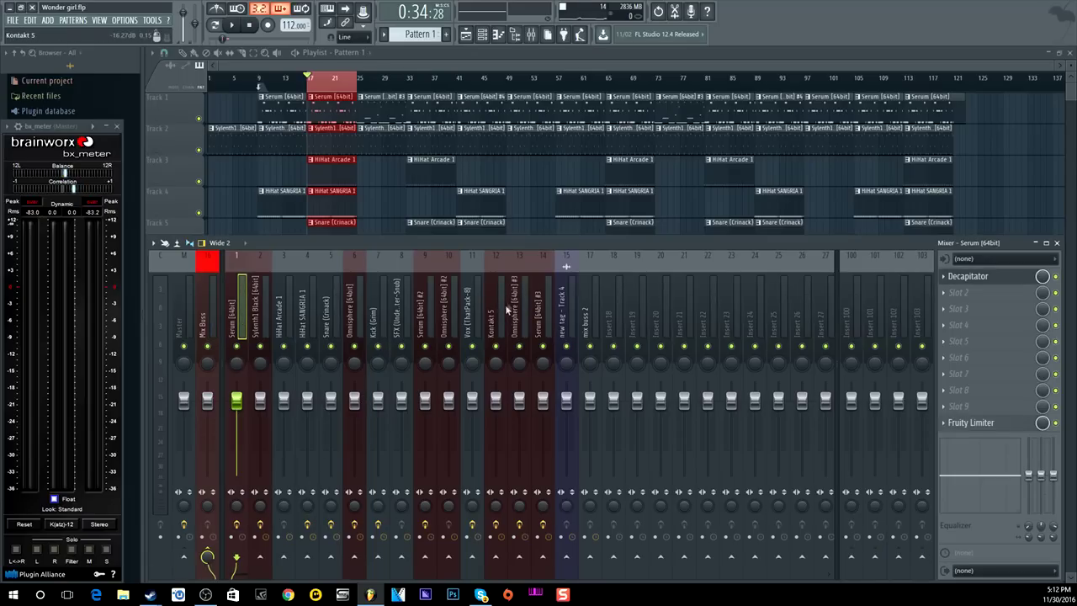
{"action": "left_click_drag", "start_coordinate": [565, 303], "coordinate": [203, 319]}
{"action": "left_click", "coordinate": [243, 323]}
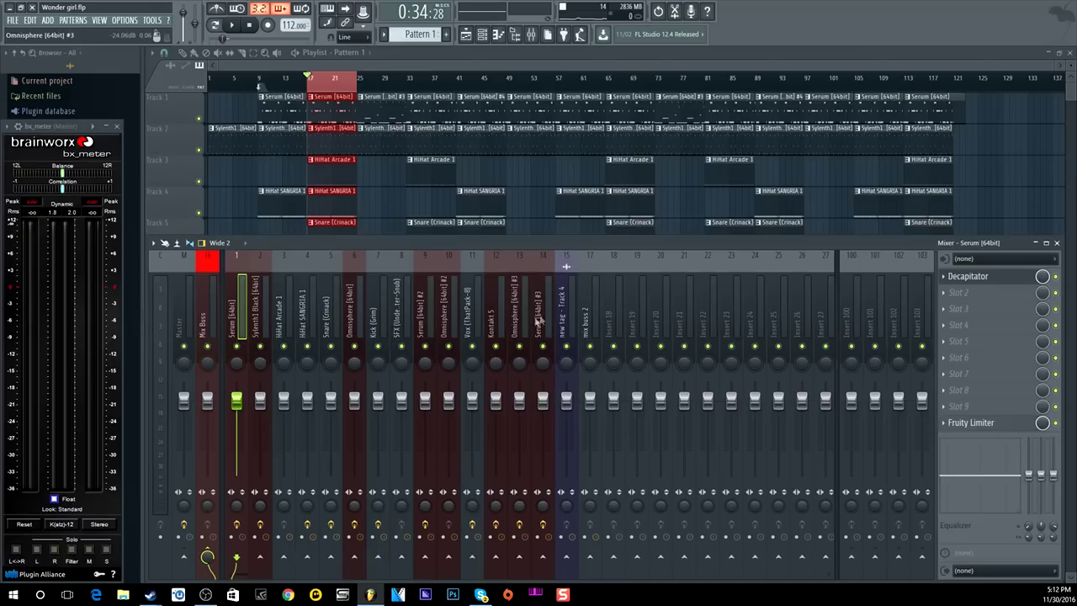
{"action": "left_click_drag", "start_coordinate": [570, 316], "coordinate": [221, 327]}
{"action": "left_click_drag", "start_coordinate": [236, 400], "coordinate": [236, 476]}
{"action": "left_click", "coordinate": [258, 303]}
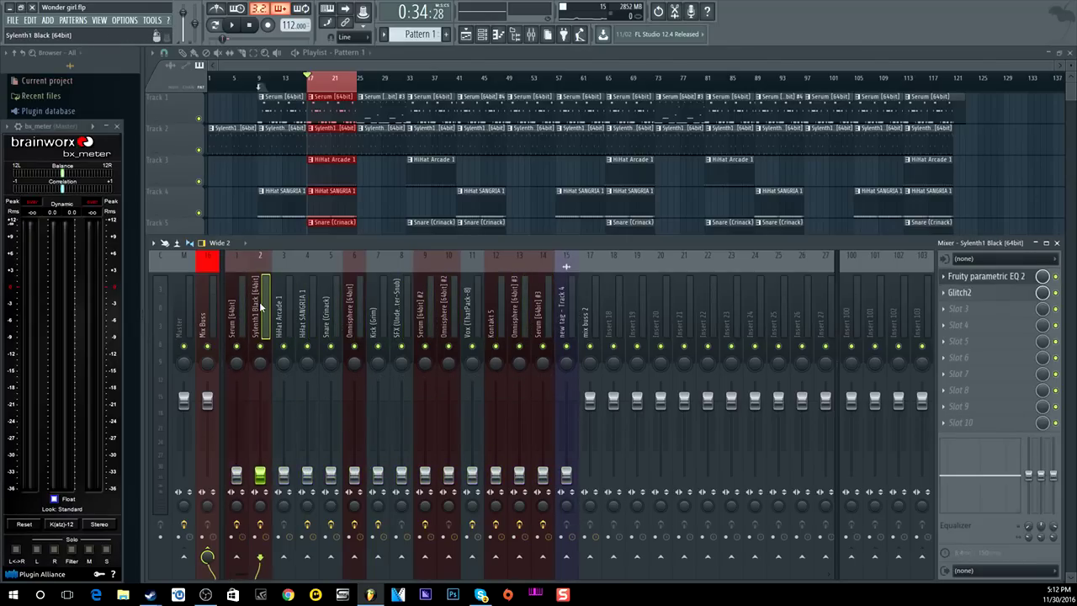
Step: Play the selected playlist section and raise the Sylenth1 Black [64bit] fader to about -10.0 dB
{"action": "left_click", "coordinate": [234, 295]}
{"action": "key", "text": "space"}
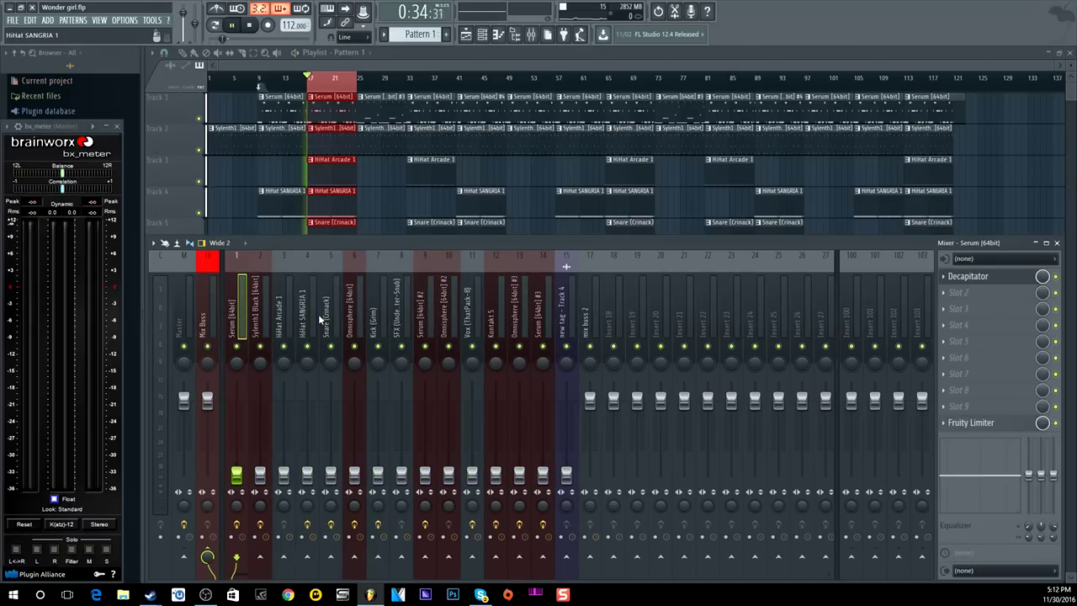
{"action": "key", "text": "space"}
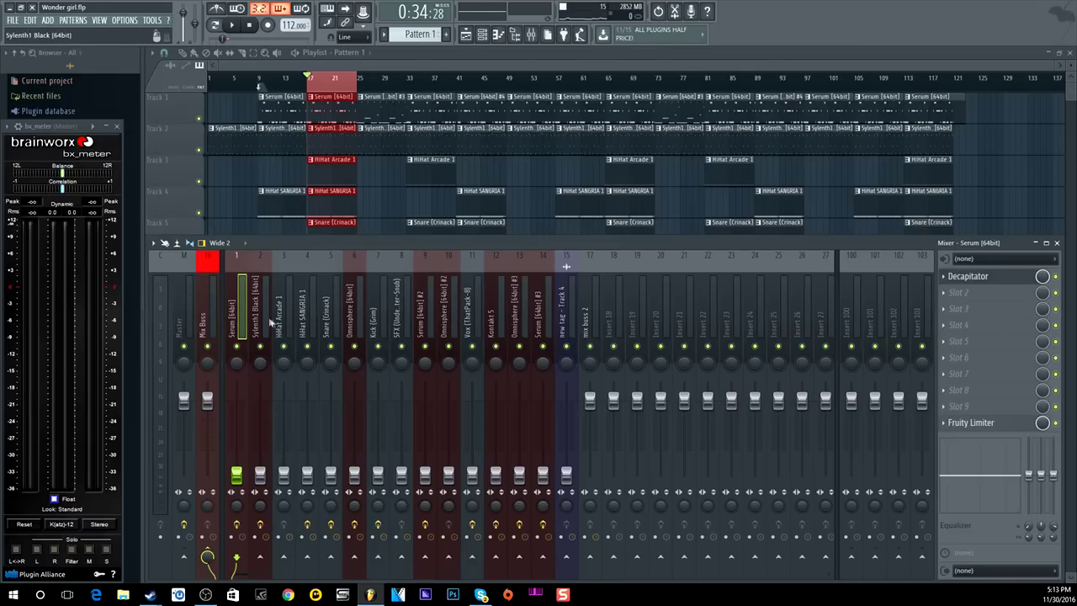
{"action": "left_click", "coordinate": [256, 426]}
{"action": "key", "text": "space"}
{"action": "left_click_drag", "start_coordinate": [259, 476], "coordinate": [260, 429]}
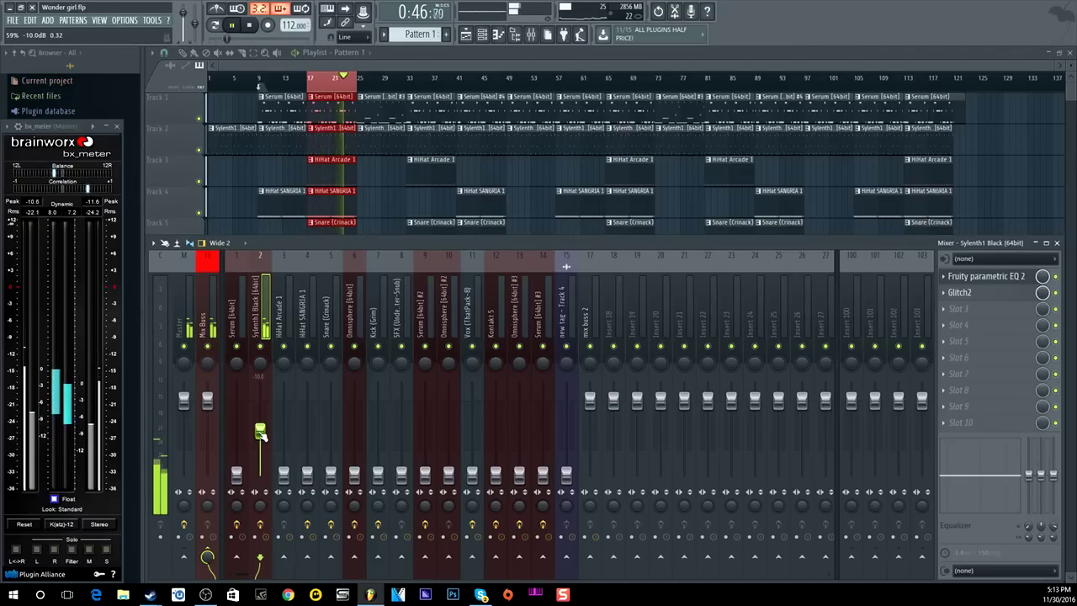
{"action": "left_click", "coordinate": [251, 25]}
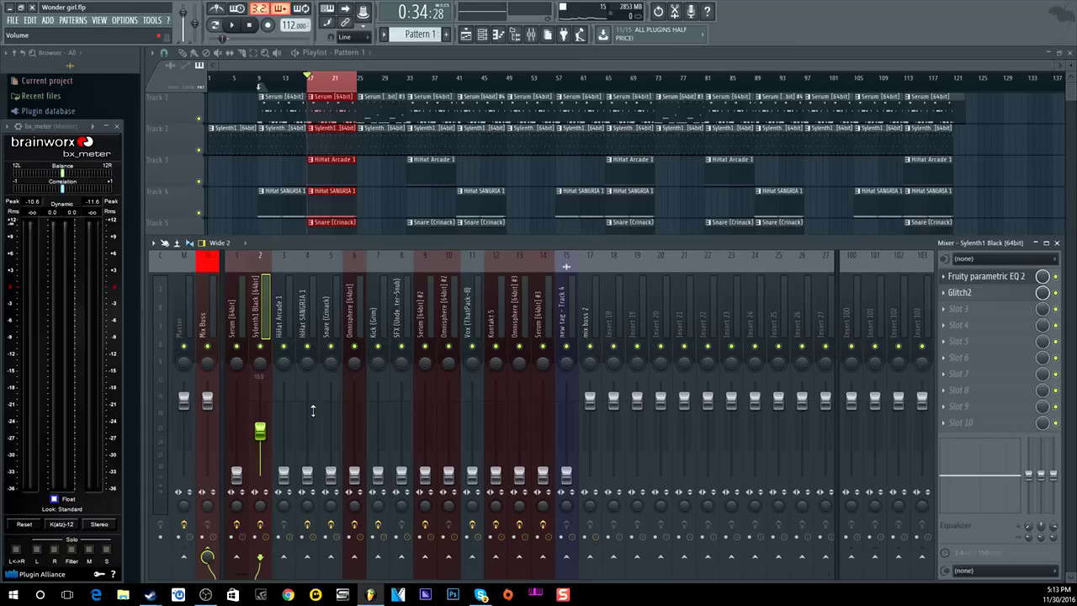
Step: During playback, set the Serum [64bit] #2 fader to about -17.6 dB and the Kontakt 5 fader to about -11.7 dB
{"action": "key", "text": "space"}
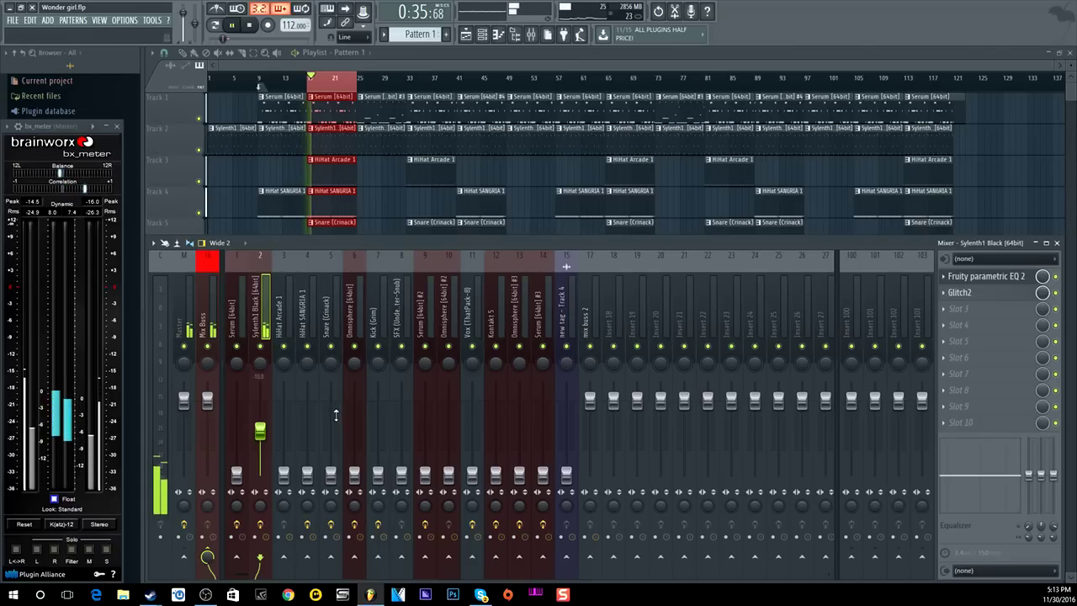
{"action": "key", "text": "space"}
{"action": "key", "text": "space"}
{"action": "mouse_move", "coordinate": [359, 477]}
{"action": "left_mouse_down"}
{"action": "mouse_move", "coordinate": [358, 443]}
{"action": "mouse_move", "coordinate": [358, 478]}
{"action": "left_mouse_up"}
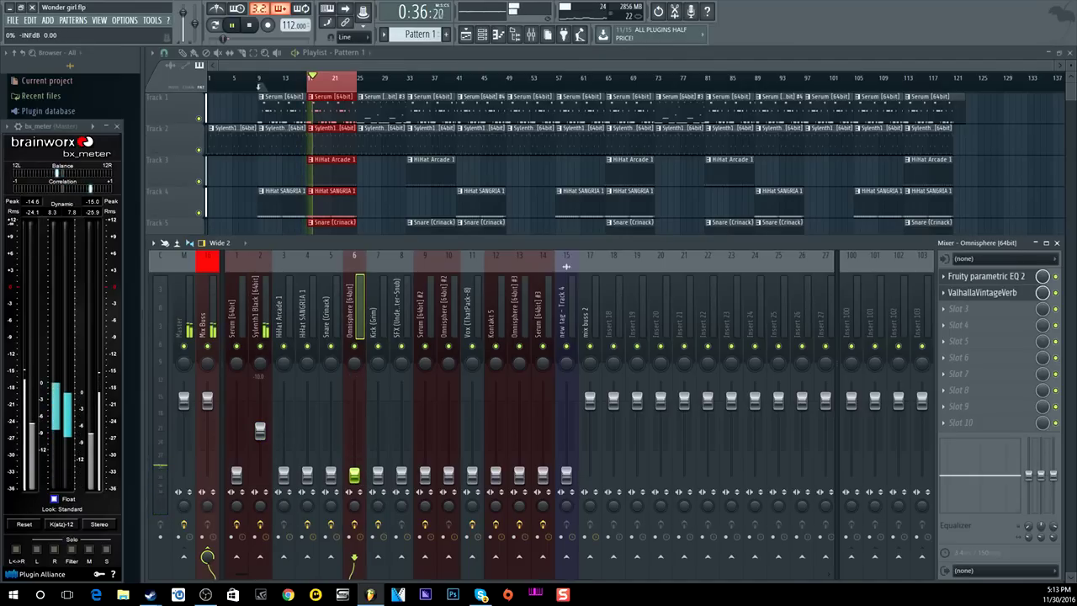
{"action": "left_click_drag", "start_coordinate": [425, 476], "coordinate": [425, 442]}
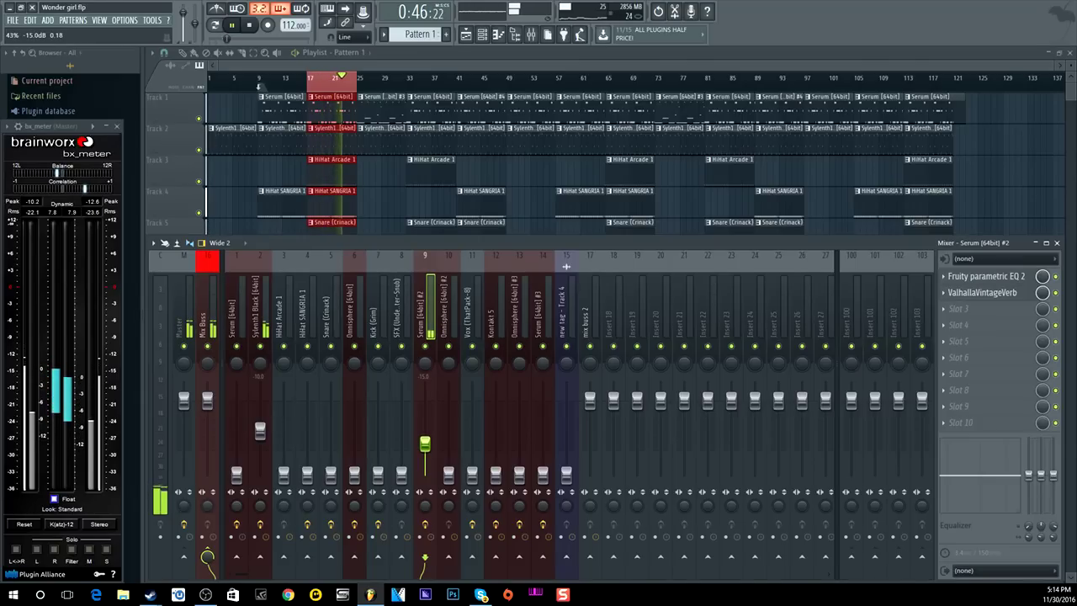
{"action": "left_click", "coordinate": [448, 476]}
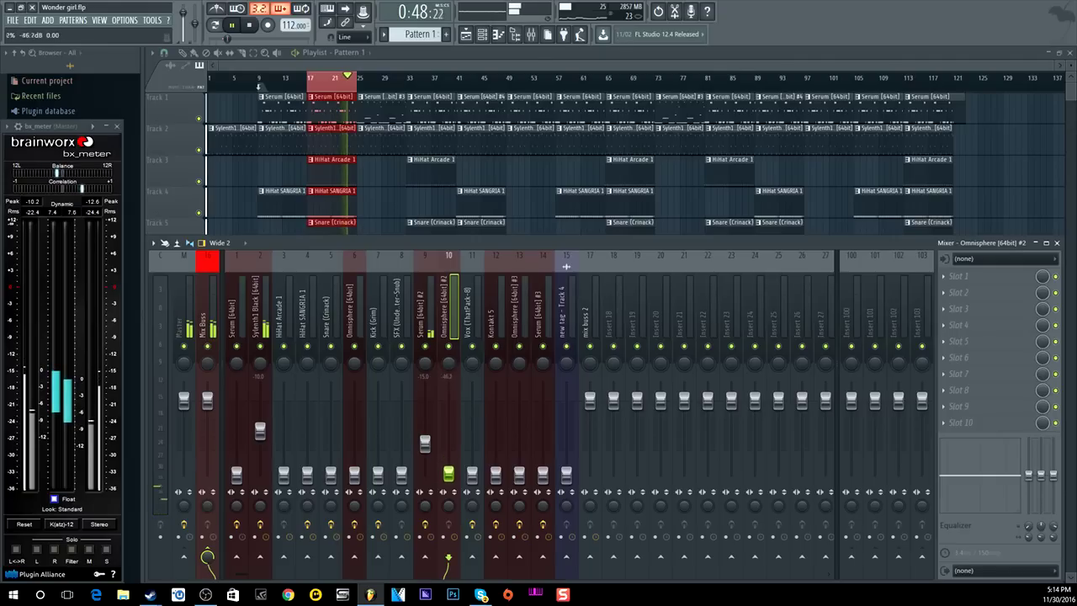
{"action": "left_click_drag", "start_coordinate": [494, 476], "coordinate": [495, 442]}
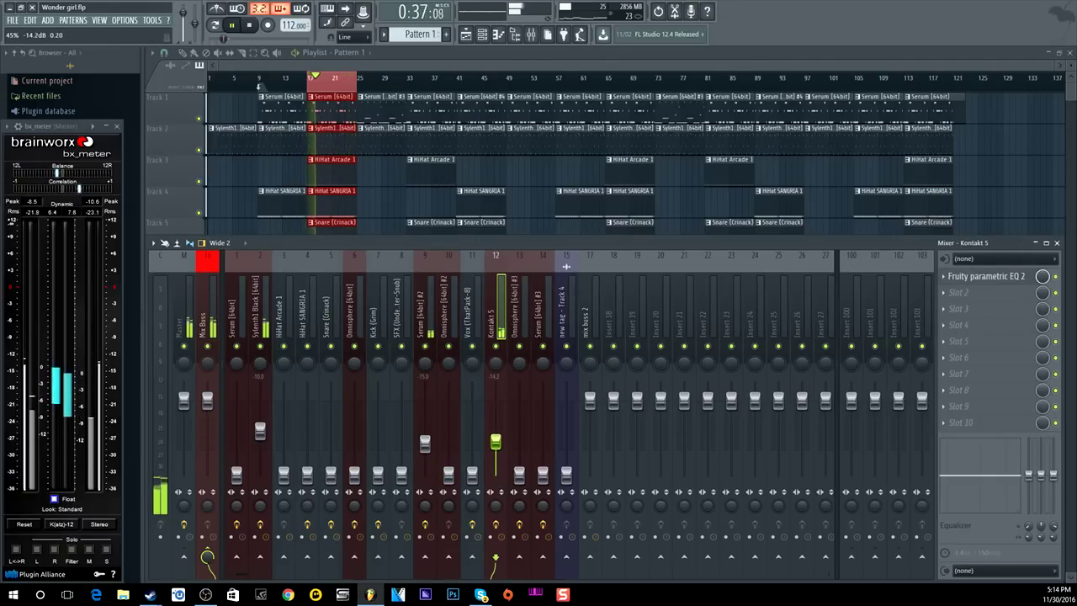
{"action": "left_click_drag", "start_coordinate": [494, 441], "coordinate": [495, 435]}
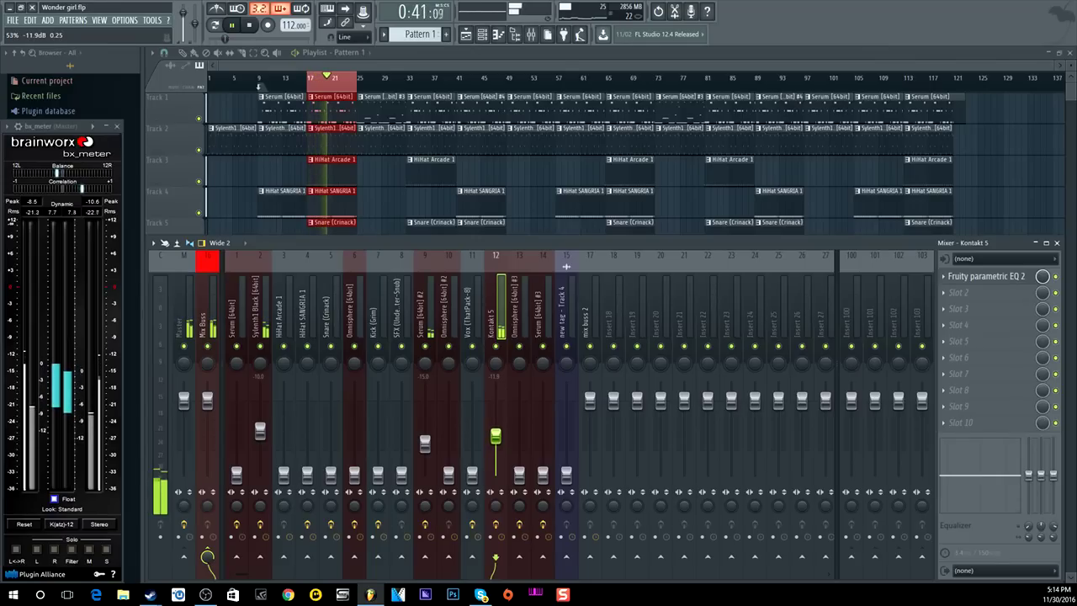
{"action": "left_click_drag", "start_coordinate": [425, 444], "coordinate": [425, 448]}
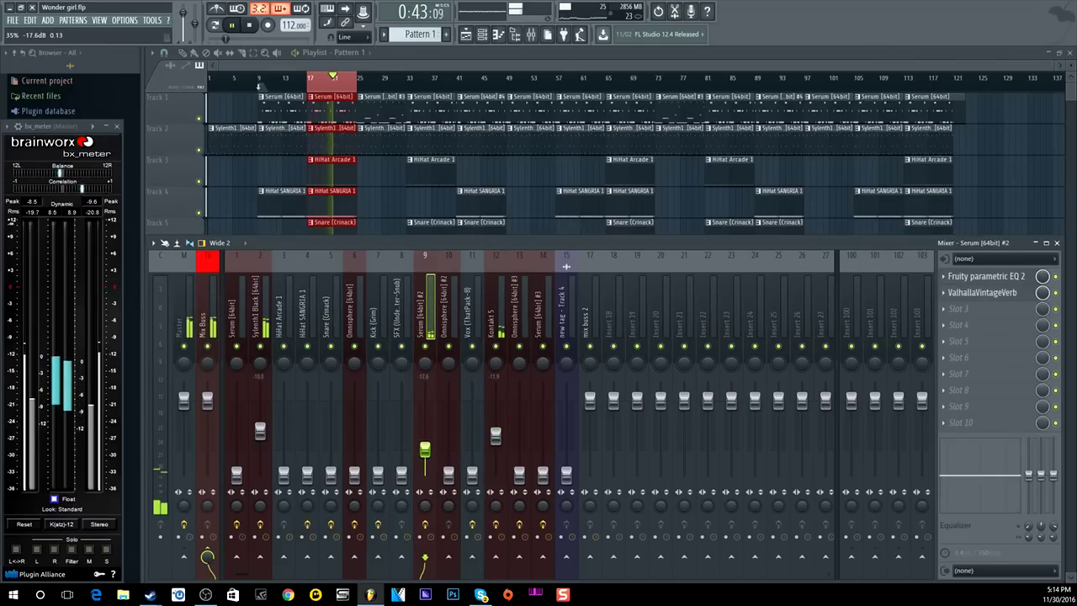
{"action": "left_click", "coordinate": [495, 436]}
Step: Raise the Omnisphere [64bit] #3 fader to about -11.7 dB and the Serum [64bit] #3 fader to about -9.5 dB
{"action": "left_click_drag", "start_coordinate": [519, 476], "coordinate": [519, 436]}
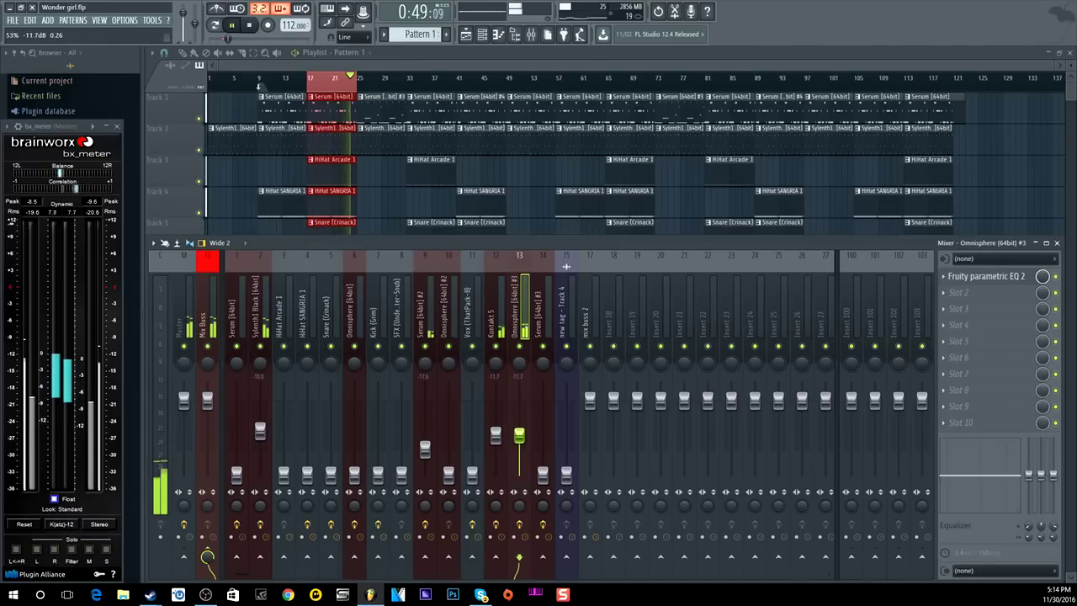
{"action": "left_click_drag", "start_coordinate": [542, 476], "coordinate": [543, 459]}
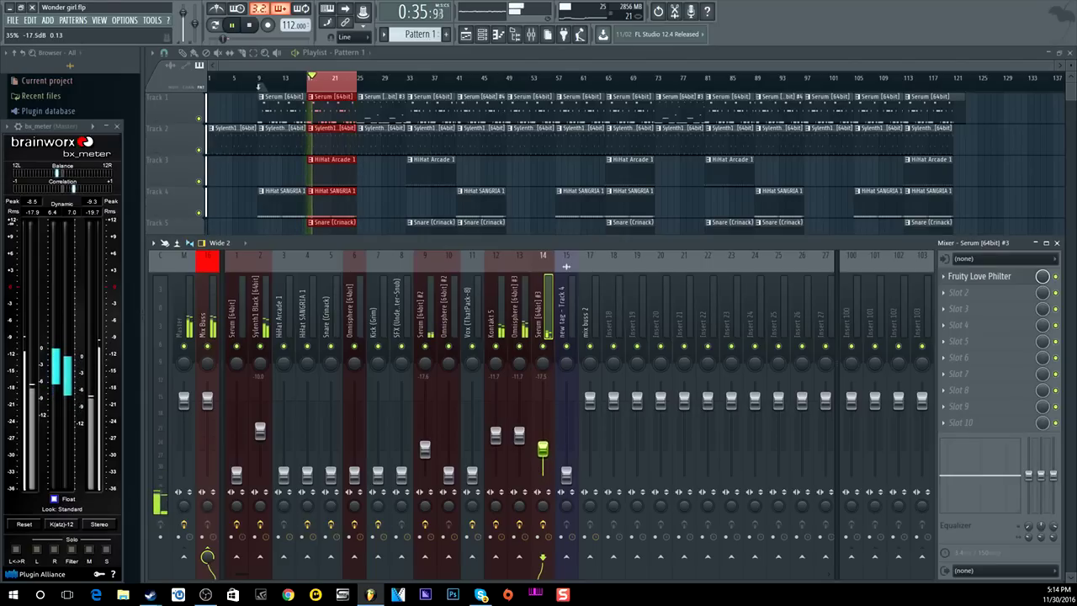
{"action": "left_click_drag", "start_coordinate": [543, 436], "coordinate": [542, 433]}
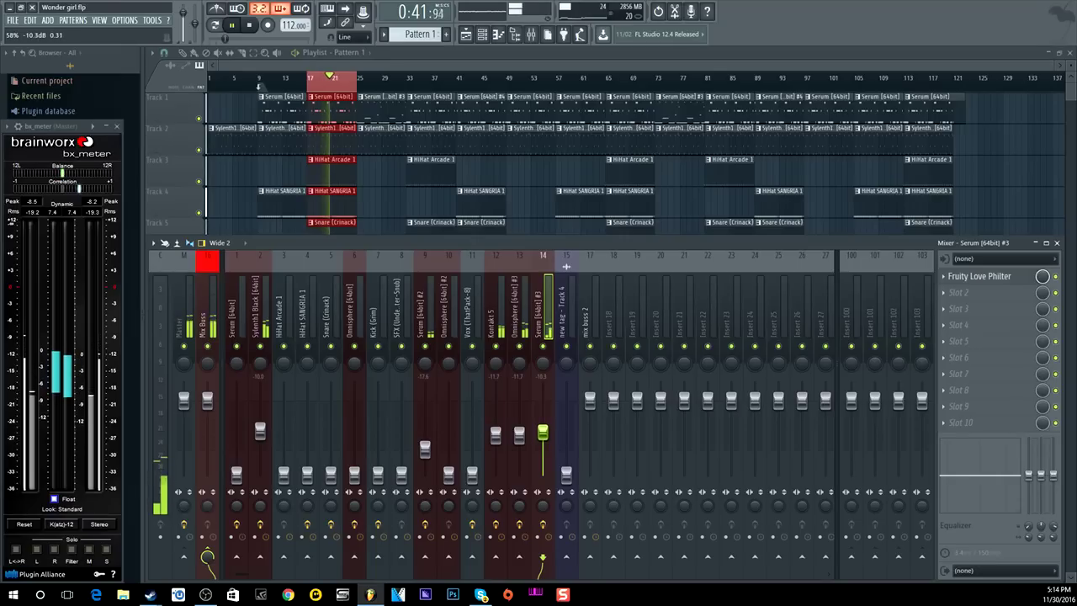
{"action": "left_click_drag", "start_coordinate": [542, 431], "coordinate": [543, 431]}
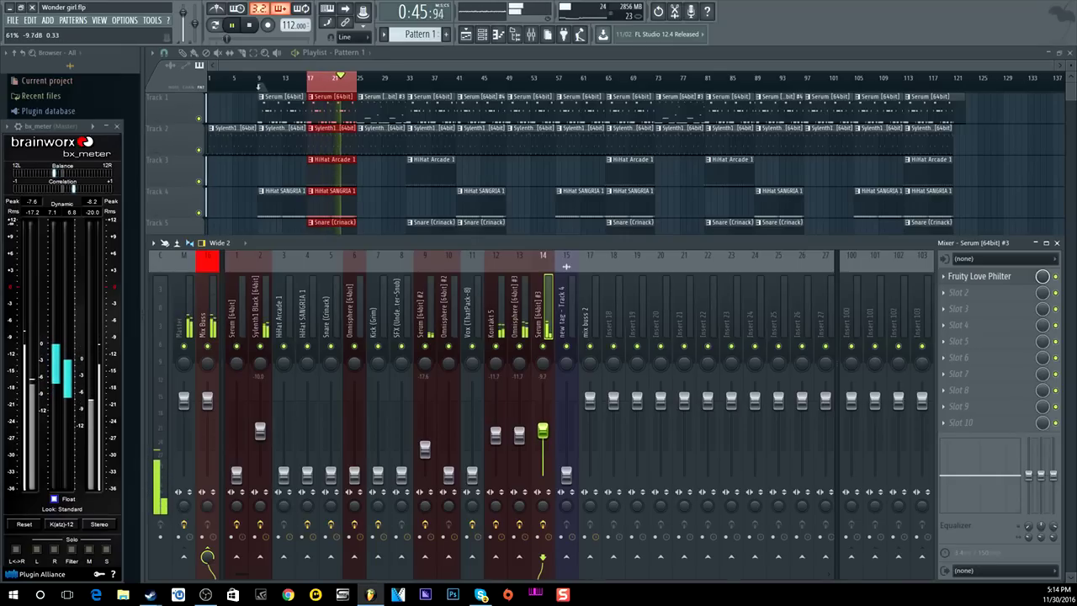
{"action": "left_click_drag", "start_coordinate": [542, 431], "coordinate": [543, 430]}
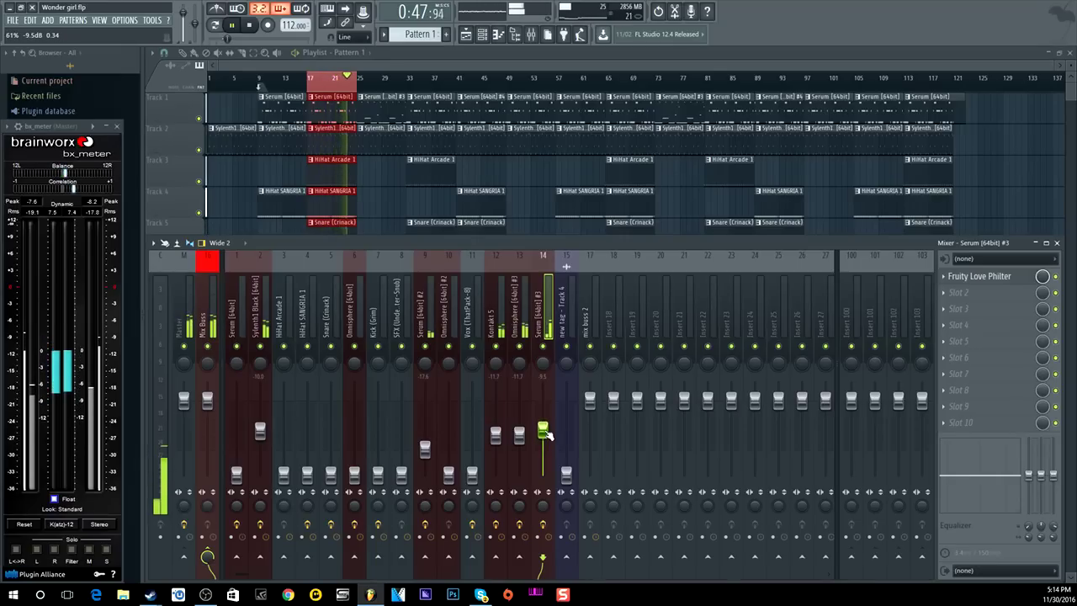
Step: Raise the Vox (ThatPack-8) fader to about -15.0 dB and the SFX (Underwater-Snub) fader to about -11.7 dB
{"action": "mouse_move", "coordinate": [355, 474]}
{"action": "left_mouse_down"}
{"action": "mouse_move", "coordinate": [354, 429]}
{"action": "mouse_move", "coordinate": [354, 474]}
{"action": "left_mouse_up"}
{"action": "left_click_drag", "start_coordinate": [474, 477], "coordinate": [473, 443]}
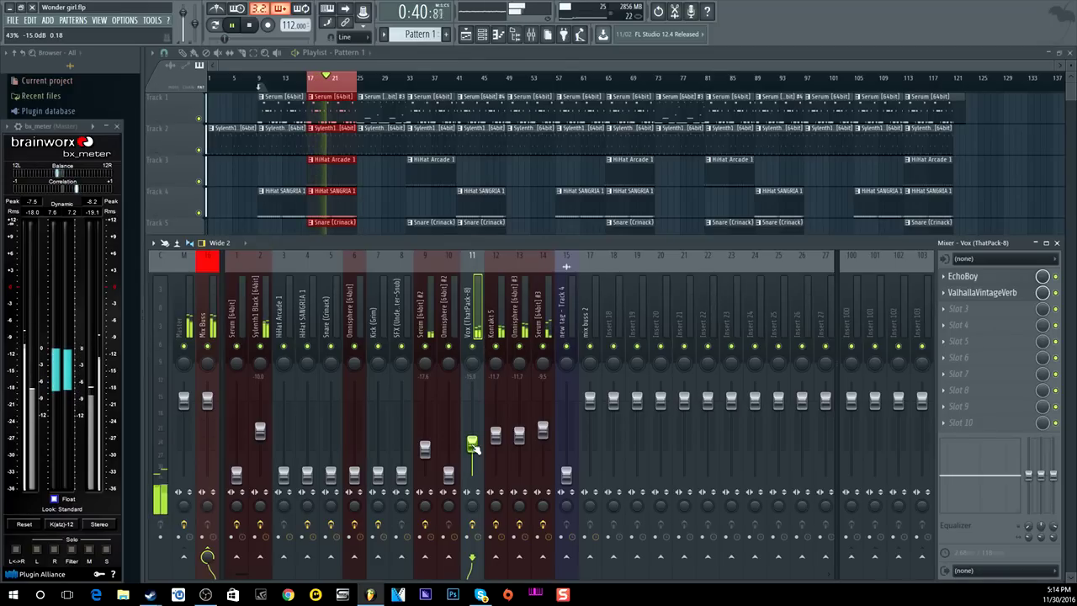
{"action": "left_click", "coordinate": [401, 476]}
{"action": "left_click_drag", "start_coordinate": [401, 475], "coordinate": [402, 436]}
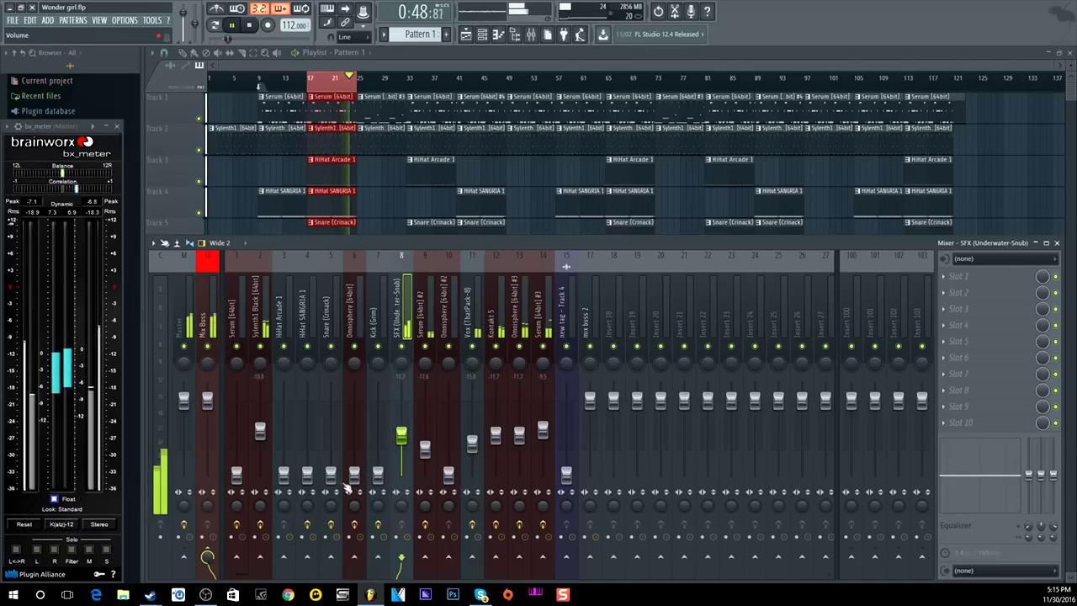
Step: Raise the Snare (Crinack) fader to about -12.2 dB, HiHat Arcade 1 to -8.3 dB and HiHat SANGRIA 1 to -8.6 dB, and stop playback
{"action": "left_click_drag", "start_coordinate": [334, 478], "coordinate": [334, 437]}
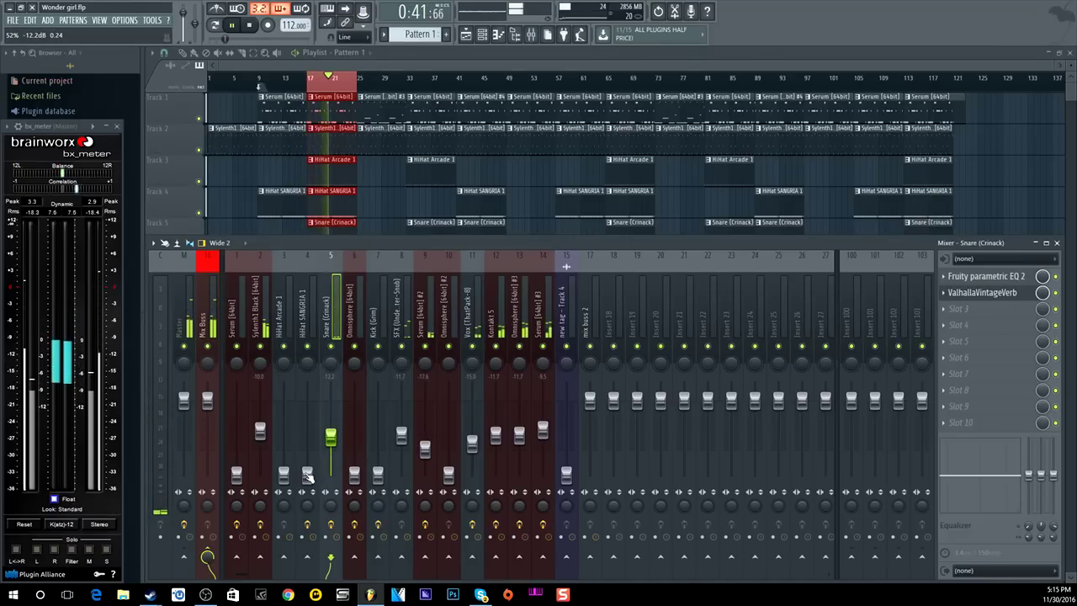
{"action": "left_click_drag", "start_coordinate": [307, 473], "coordinate": [289, 429]}
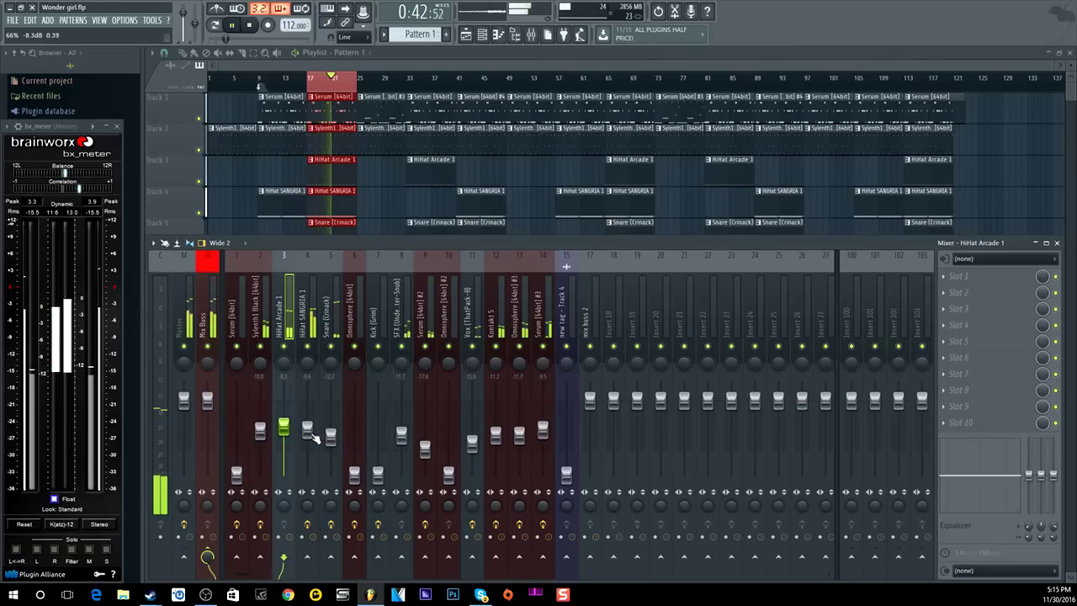
{"action": "left_click", "coordinate": [308, 430]}
{"action": "left_click", "coordinate": [283, 428]}
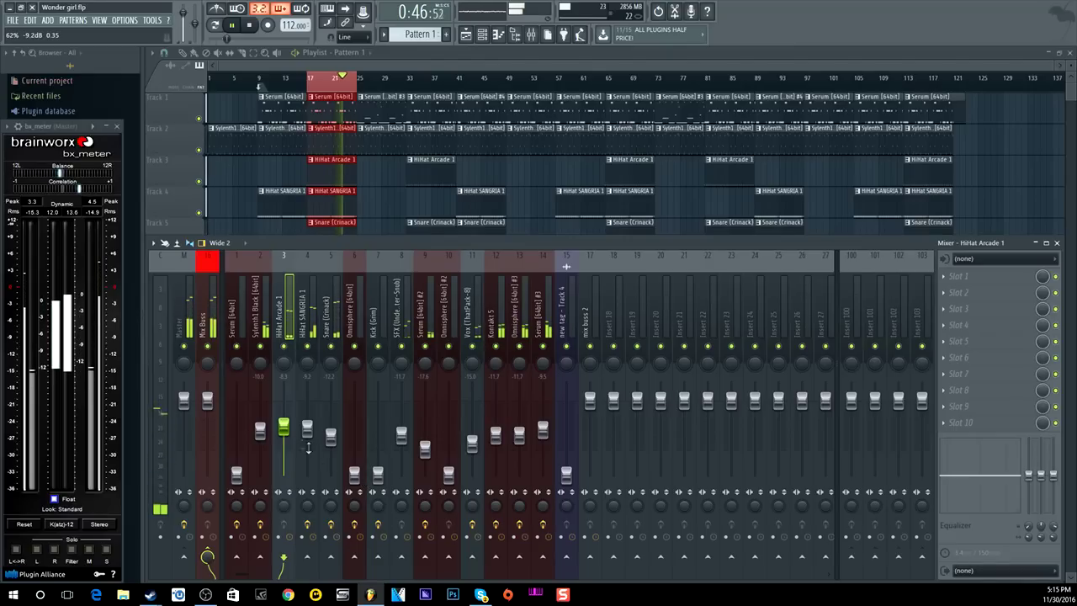
{"action": "left_click", "coordinate": [308, 431]}
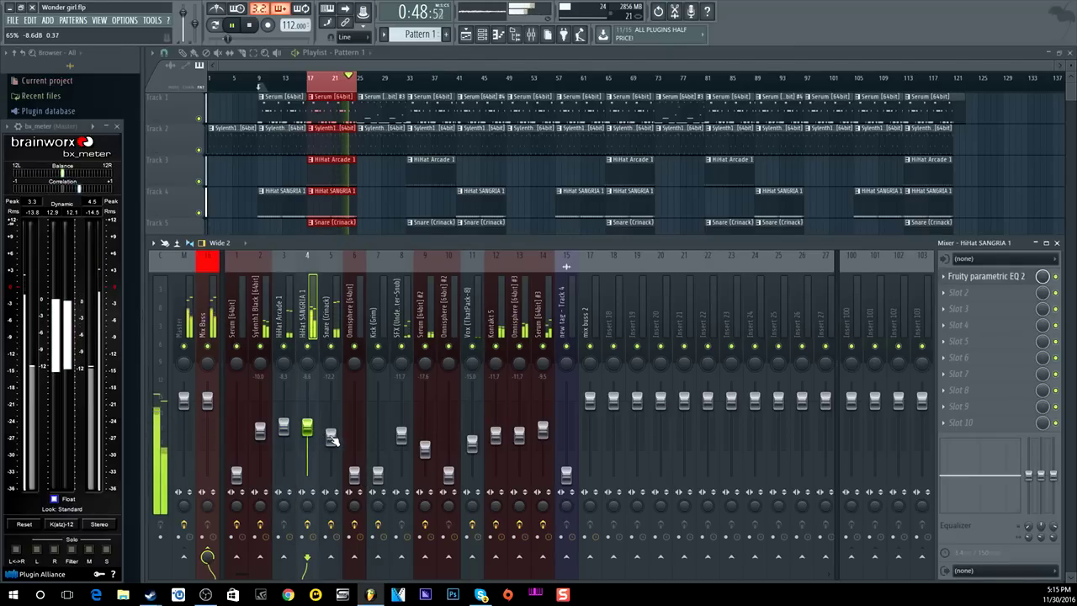
{"action": "key", "text": "space"}
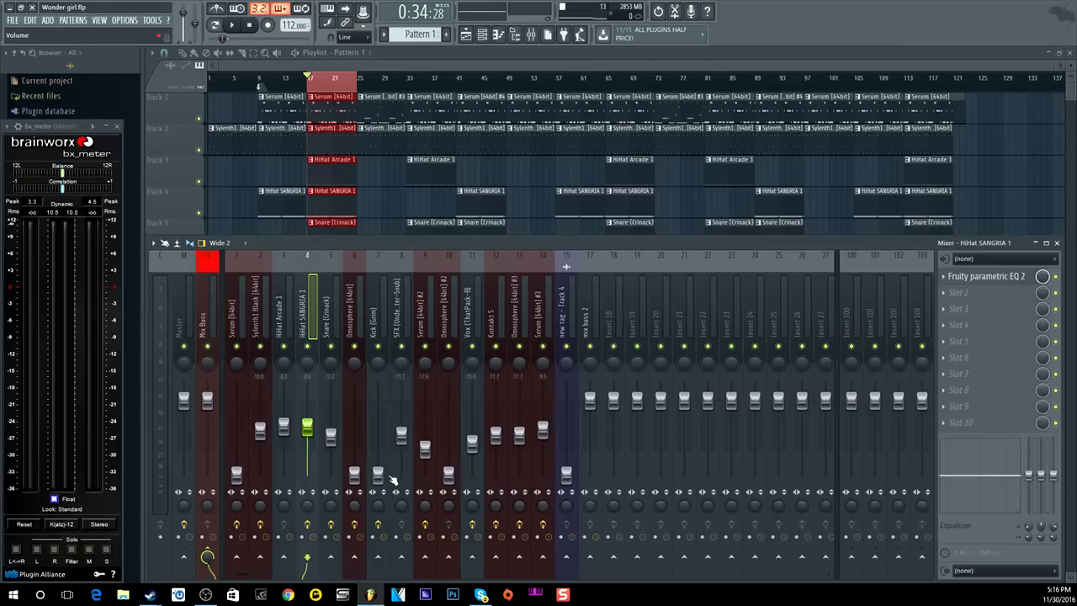
Step: Resume playback, raise the Kick (Grim) fader to about -5.9 dB and return the first Serum [64bit] track to its default level
{"action": "key", "text": "space"}
{"action": "left_click_drag", "start_coordinate": [378, 473], "coordinate": [377, 418]}
{"action": "left_click_drag", "start_coordinate": [236, 474], "coordinate": [237, 400]}
{"action": "right_click", "coordinate": [244, 406]}
{"action": "left_click", "coordinate": [247, 407]}
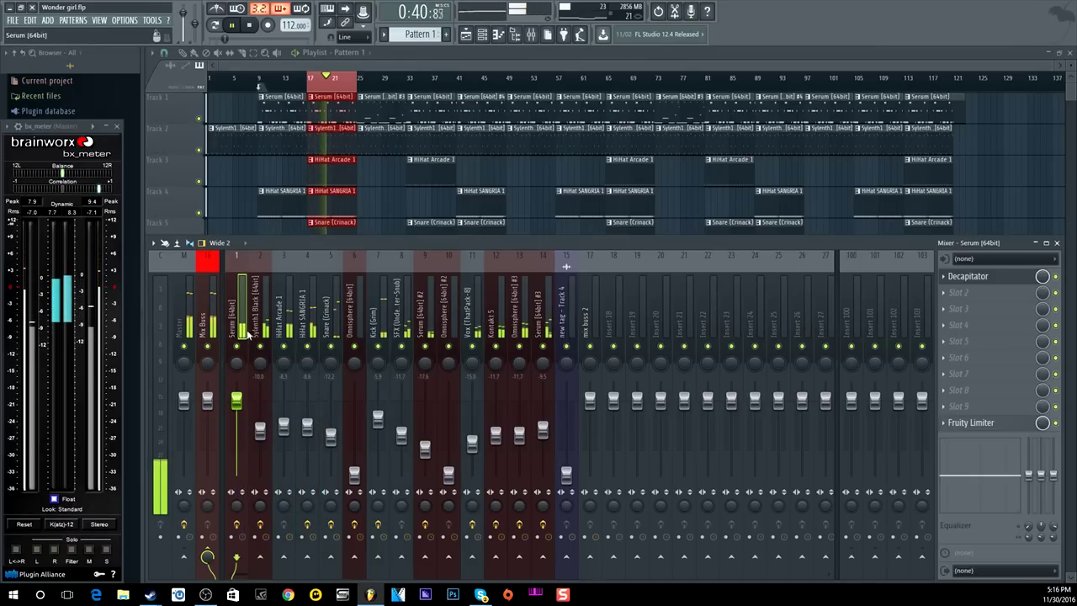
Step: Route the Kick (Grim) mixer track into the first Serum [64bit] track
{"action": "left_click", "coordinate": [378, 328]}
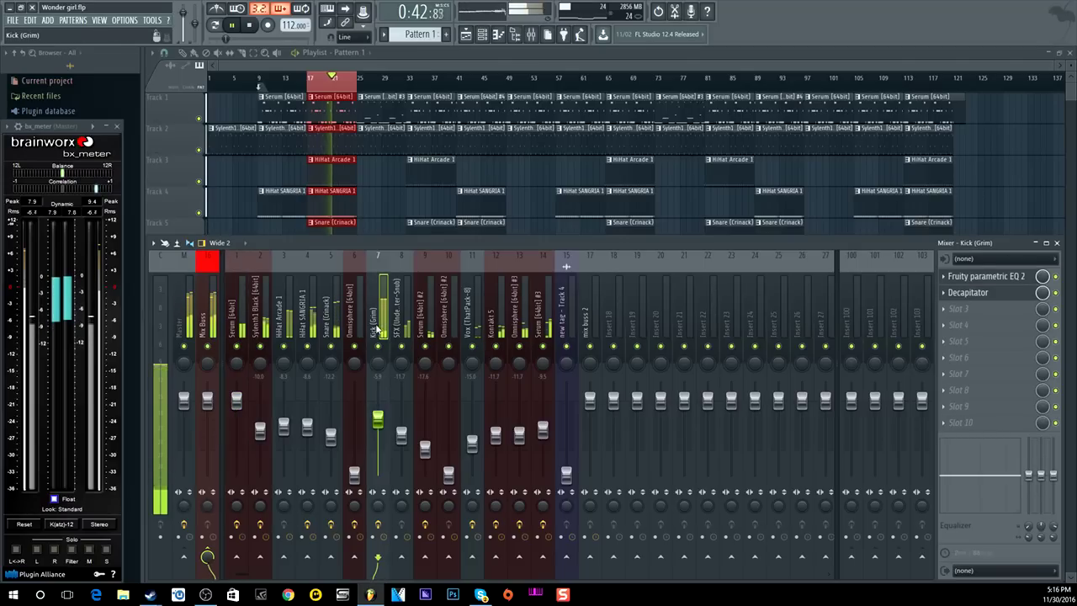
{"action": "left_click", "coordinate": [240, 331]}
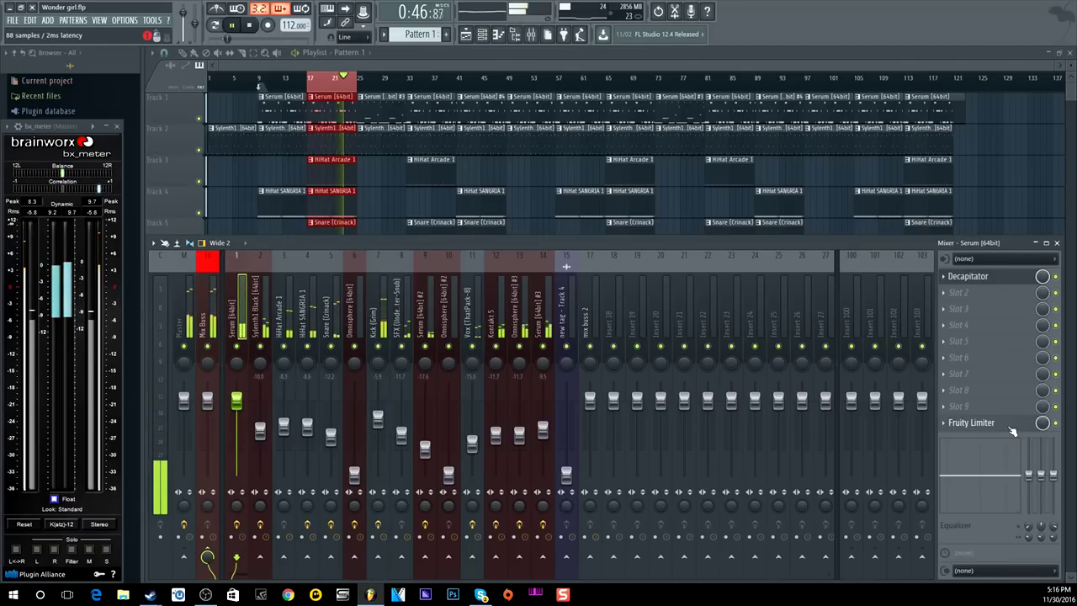
{"action": "left_click", "coordinate": [375, 333]}
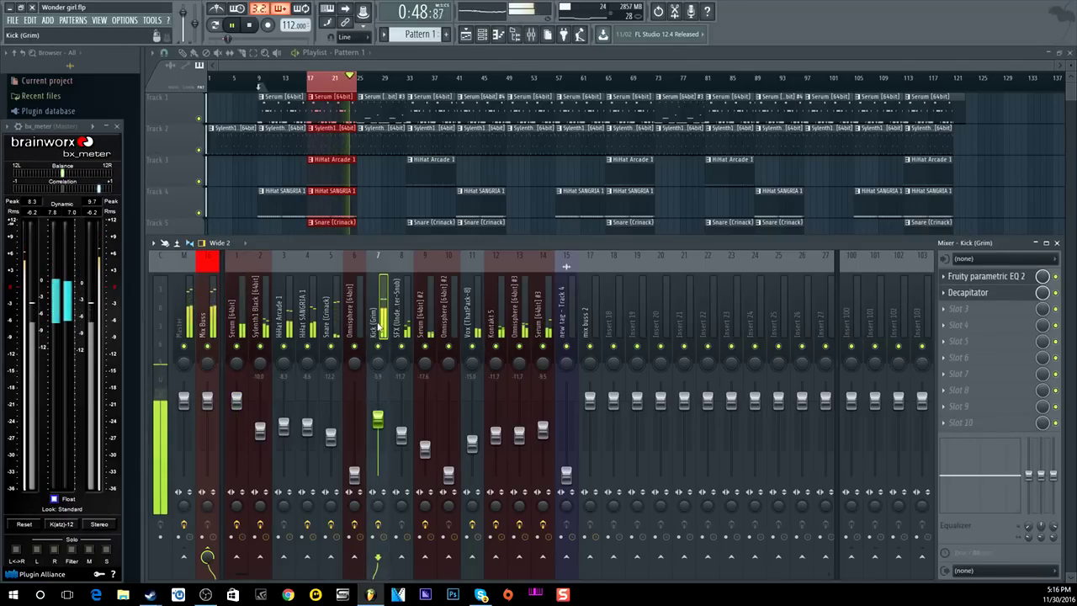
{"action": "left_click", "coordinate": [237, 557]}
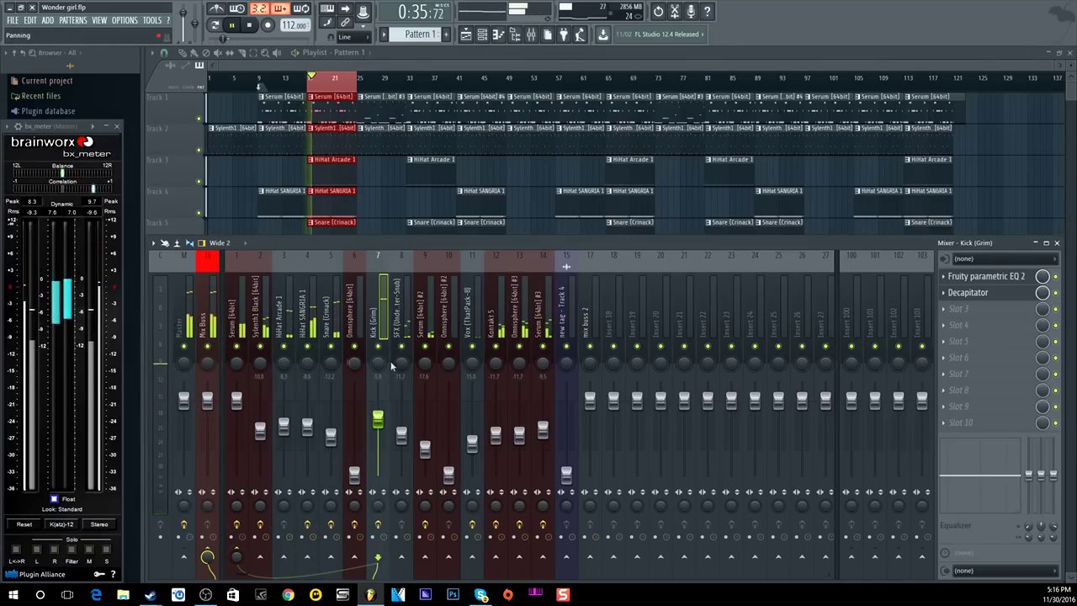
Step: Check the Fruity Limiter and Decapitator on the first Serum [64bit] track and lower its fader to about -5.4 dB
{"action": "left_click", "coordinate": [238, 328]}
{"action": "left_click", "coordinate": [970, 422]}
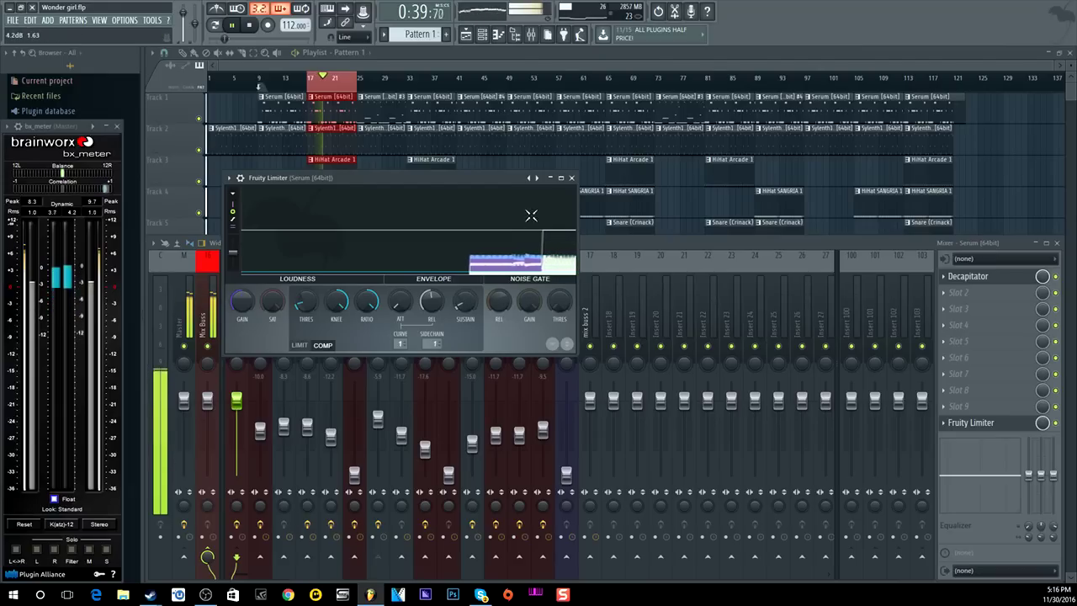
{"action": "left_click", "coordinate": [572, 178]}
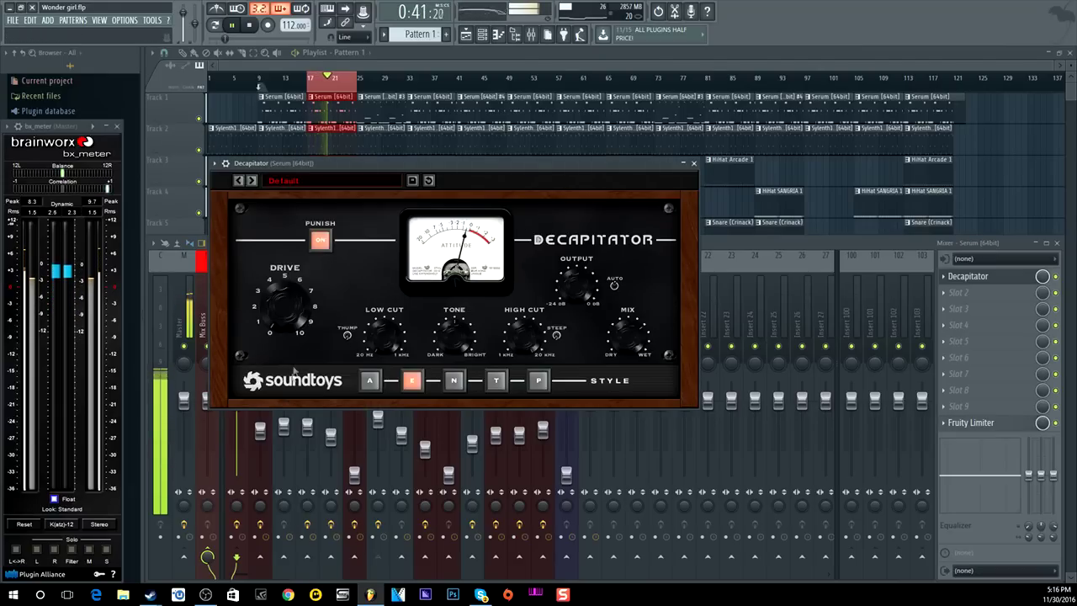
{"action": "left_click", "coordinate": [696, 168]}
{"action": "left_click_drag", "start_coordinate": [236, 401], "coordinate": [236, 418]}
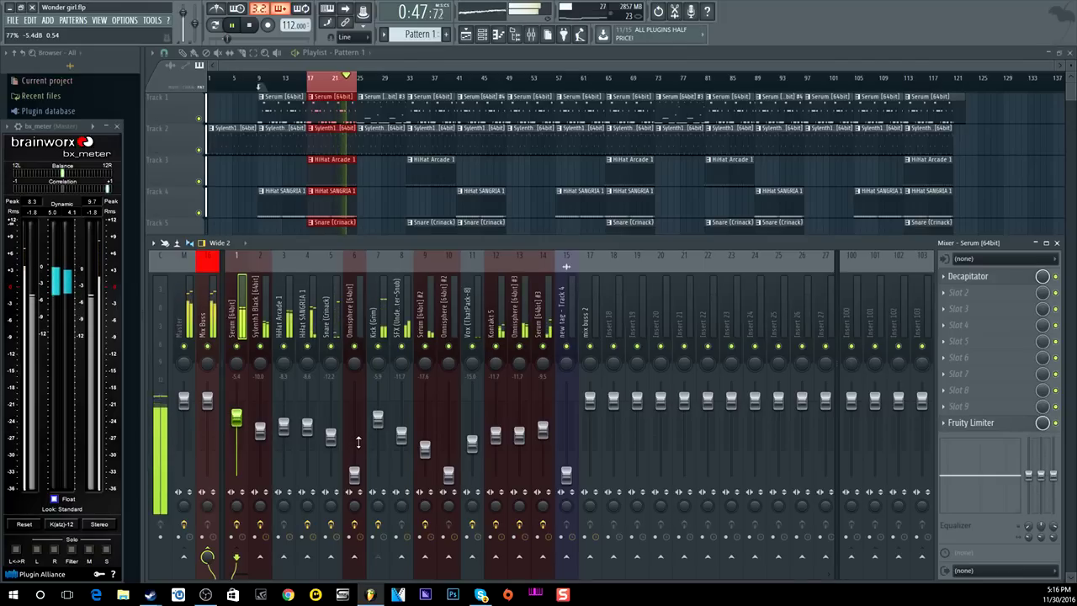
{"action": "key", "text": "space"}
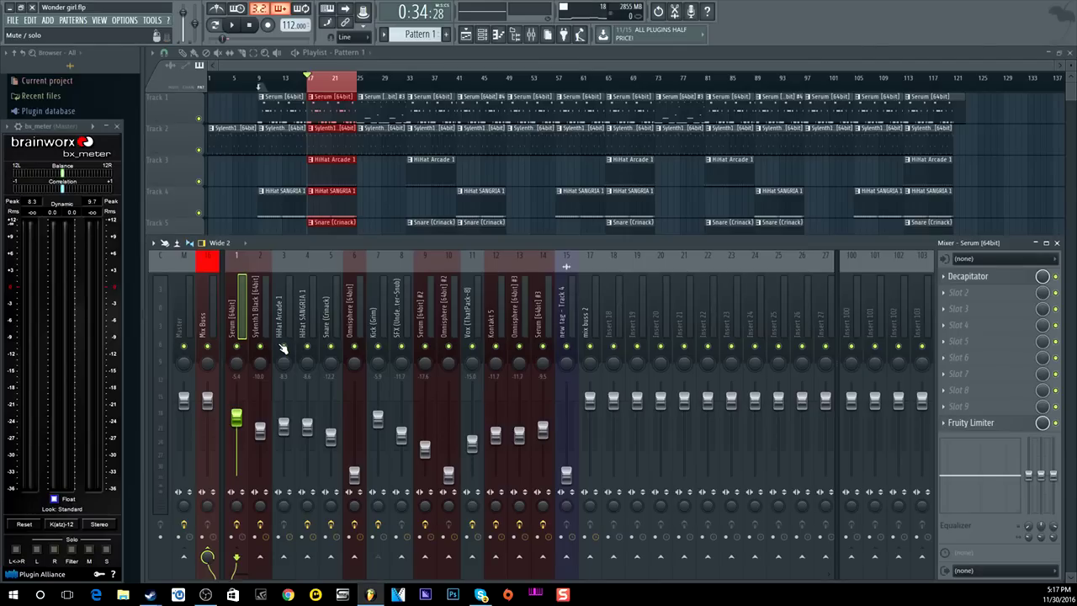
Step: Solo the HiHat Arcade 1 and HiHat SANGRIA 1 tracks and pan Arcade left and SANGRIA right by a similar amount
{"action": "right_click", "coordinate": [285, 346]}
{"action": "right_click", "coordinate": [308, 347]}
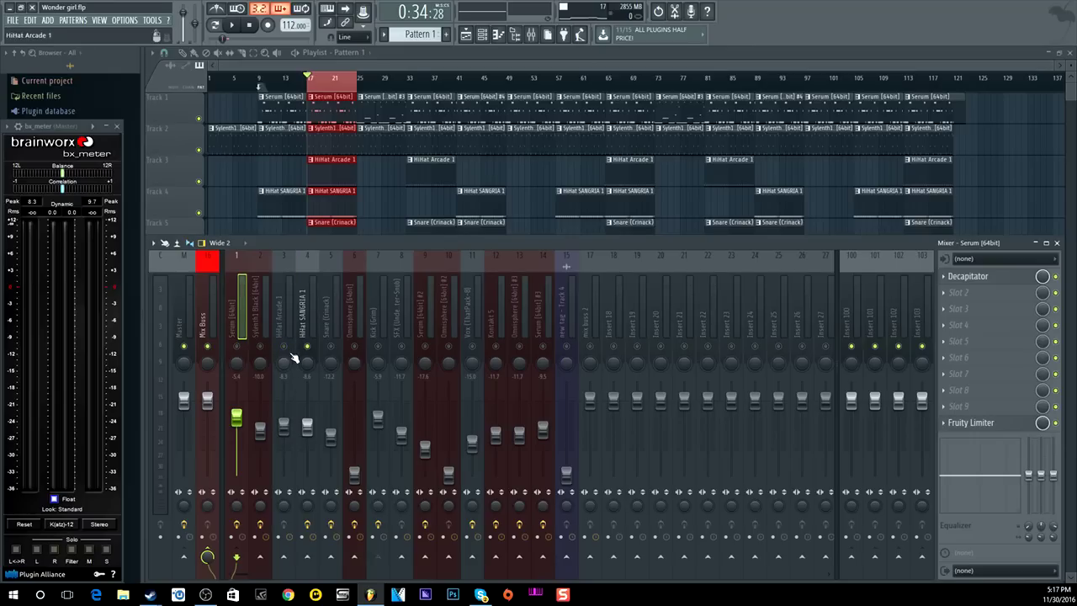
{"action": "key", "text": "space"}
{"action": "left_click", "coordinate": [286, 358]}
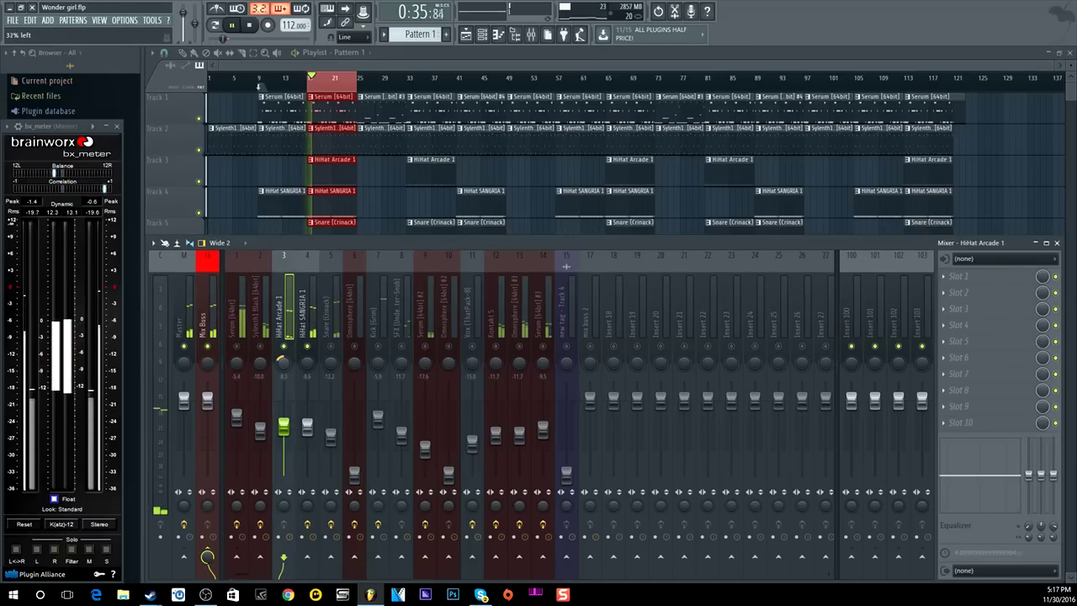
{"action": "left_click", "coordinate": [307, 361]}
{"action": "key", "text": "space"}
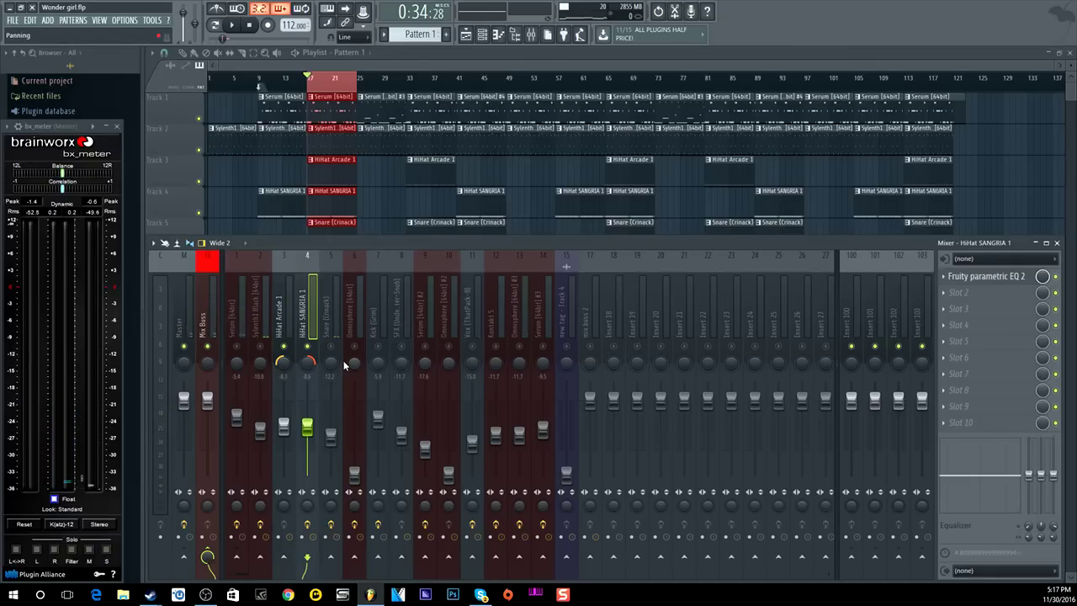
{"action": "left_click", "coordinate": [286, 367]}
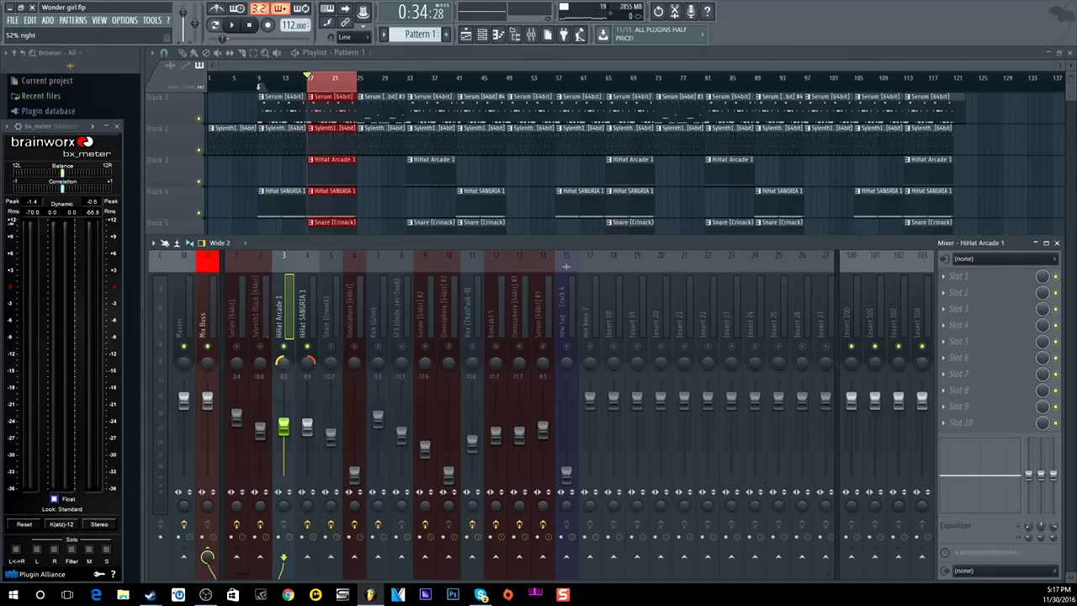
{"action": "left_click", "coordinate": [305, 367]}
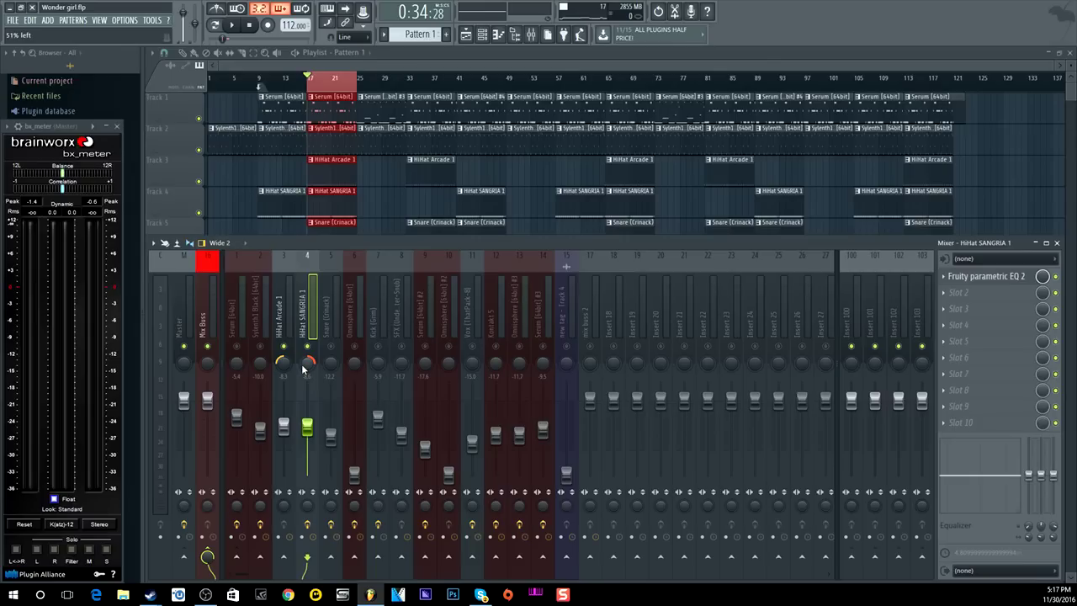
Step: Resume playback, unmute Kontakt 5, Omnisphere [64bit] #3 and Serum [64bit] #2, and pan Kontakt left, Omnisphere right and Serum left
{"action": "key", "text": "space"}
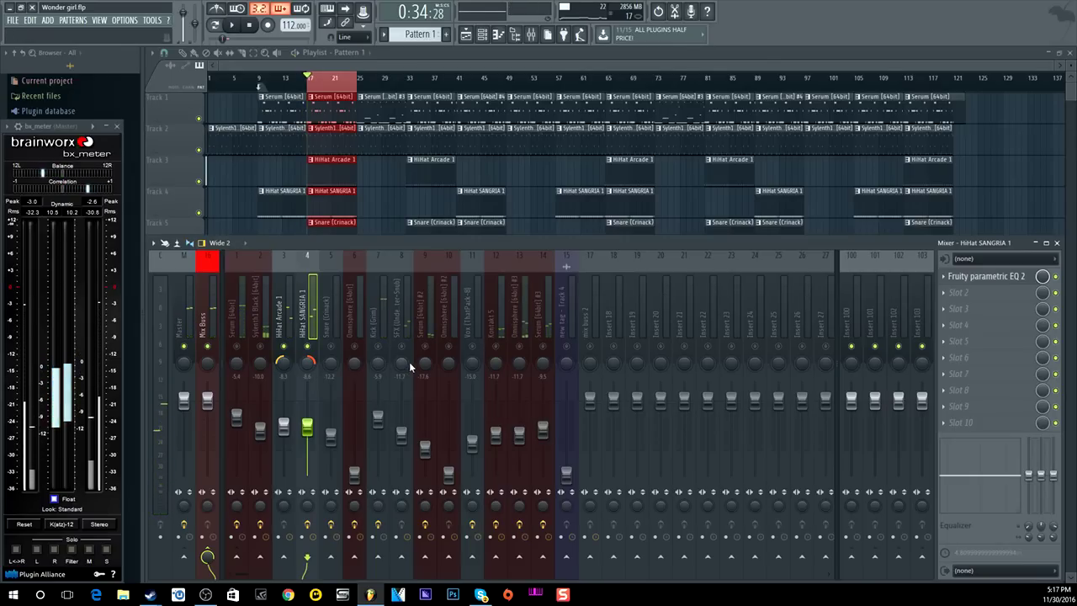
{"action": "left_click", "coordinate": [498, 347]}
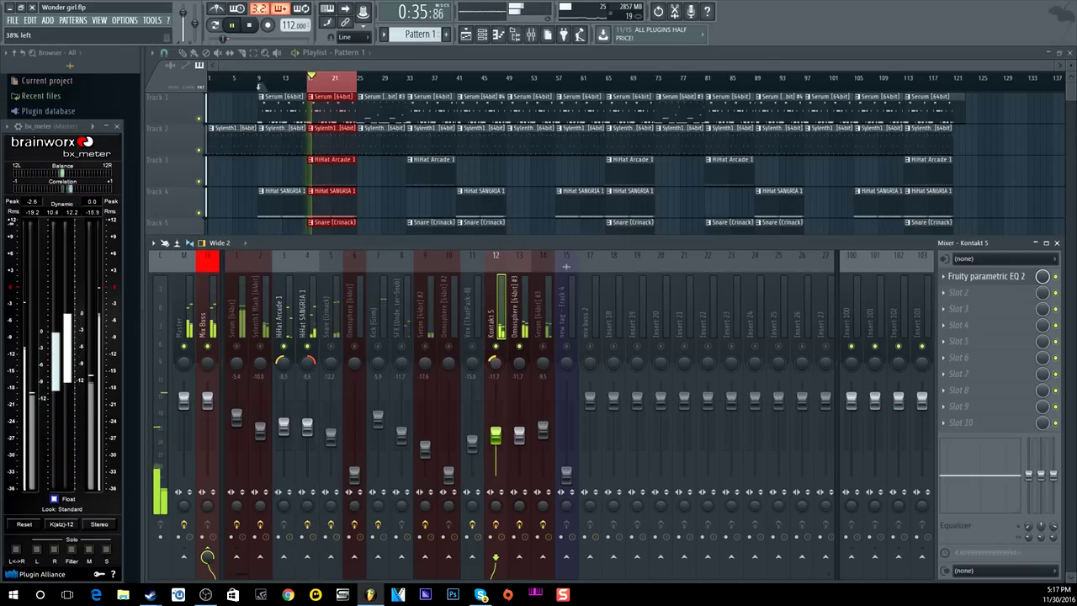
{"action": "left_click_drag", "start_coordinate": [519, 362], "coordinate": [519, 332]}
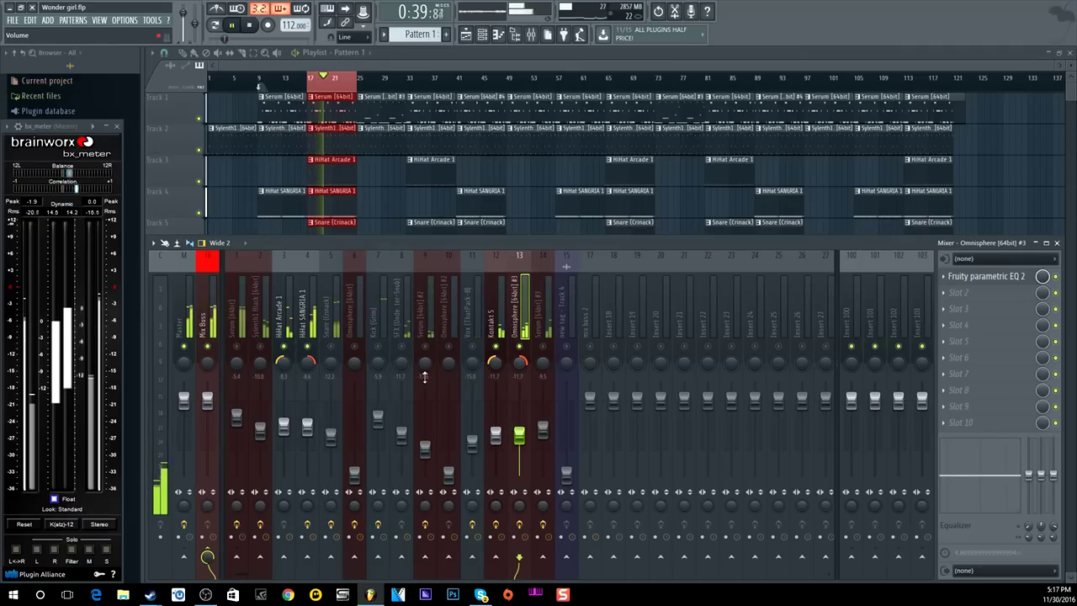
{"action": "left_click_drag", "start_coordinate": [425, 362], "coordinate": [424, 379]}
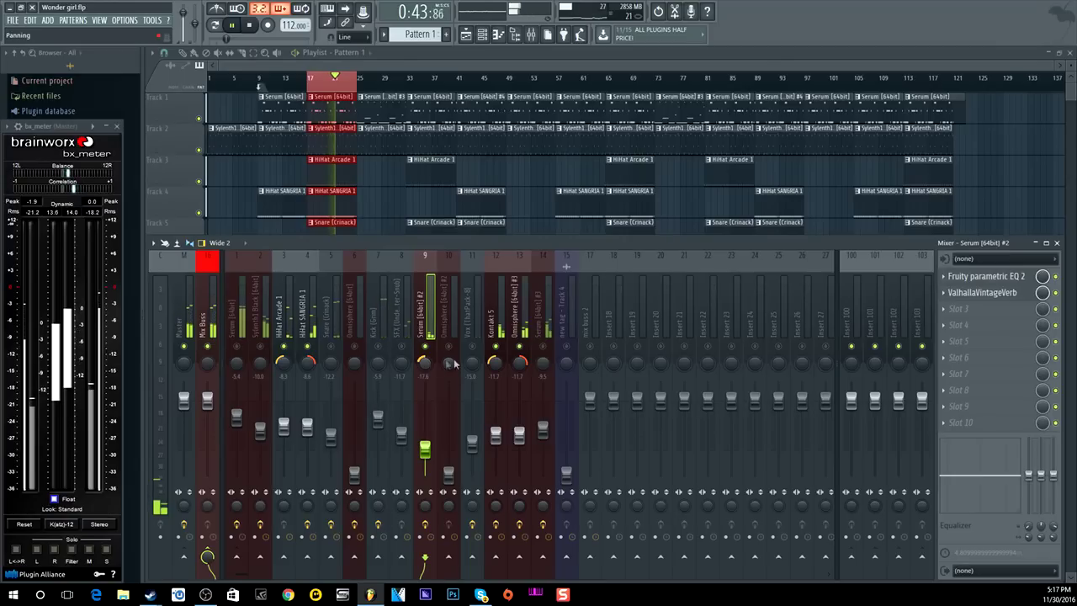
Step: Try panning the Serum [64bit] #3 track, reset it to centre and mute the track
{"action": "left_click", "coordinate": [542, 364]}
{"action": "left_click_drag", "start_coordinate": [542, 363], "coordinate": [542, 362]}
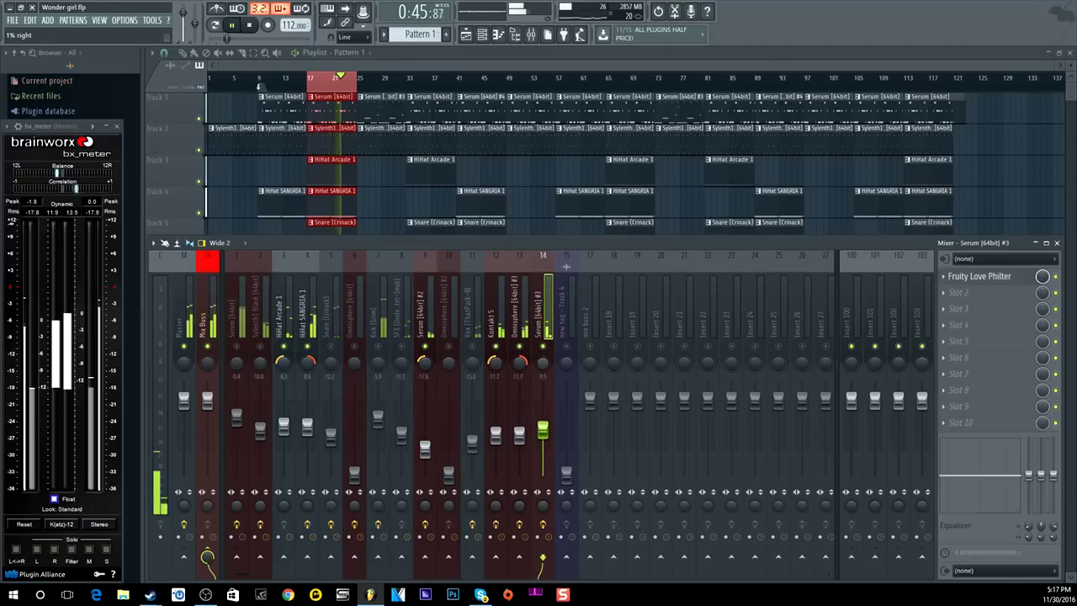
{"action": "right_click", "coordinate": [544, 361]}
{"action": "left_click", "coordinate": [544, 348]}
{"action": "left_click", "coordinate": [543, 348]}
{"action": "left_click", "coordinate": [544, 348]}
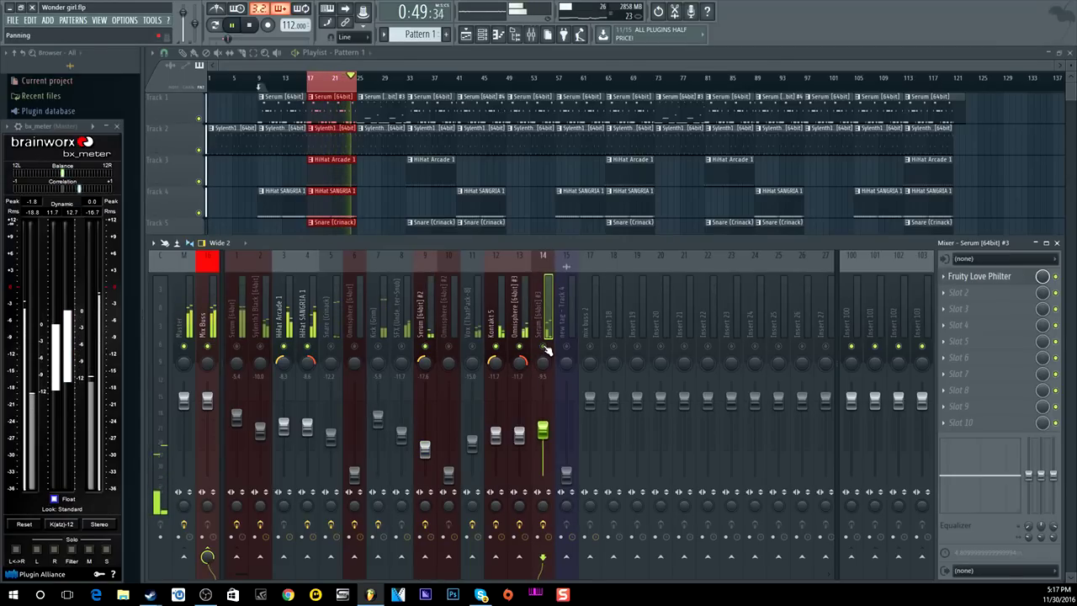
Step: Unmute the SFX (Underwater-Snub) and Vox (ThatPack-8) tracks, panning the SFX about 29% right and the Vox to the left
{"action": "left_click", "coordinate": [332, 347]}
{"action": "left_click", "coordinate": [332, 348]}
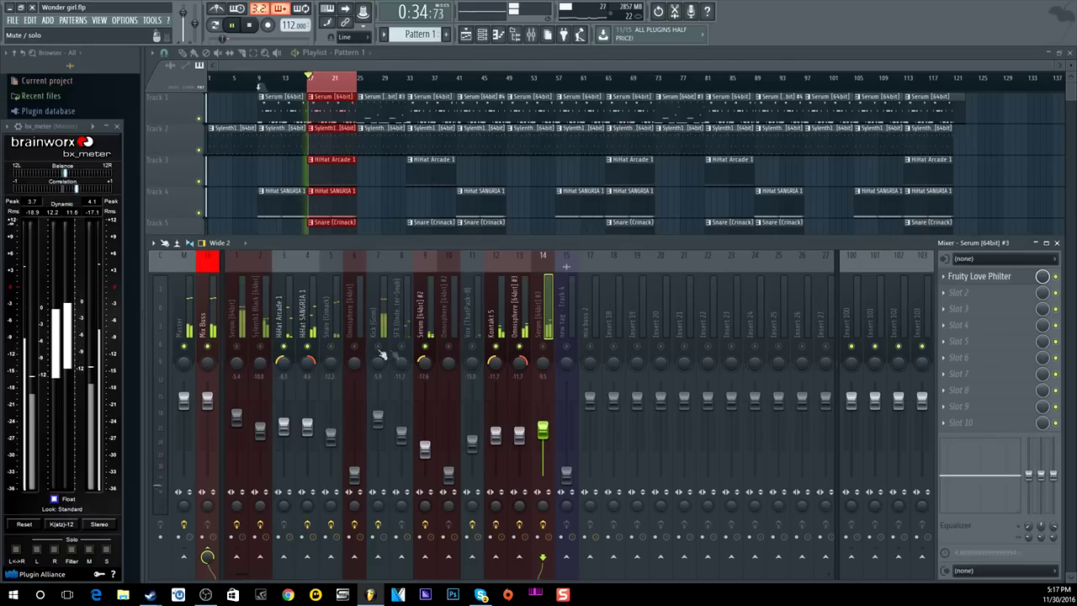
{"action": "left_click", "coordinate": [402, 347]}
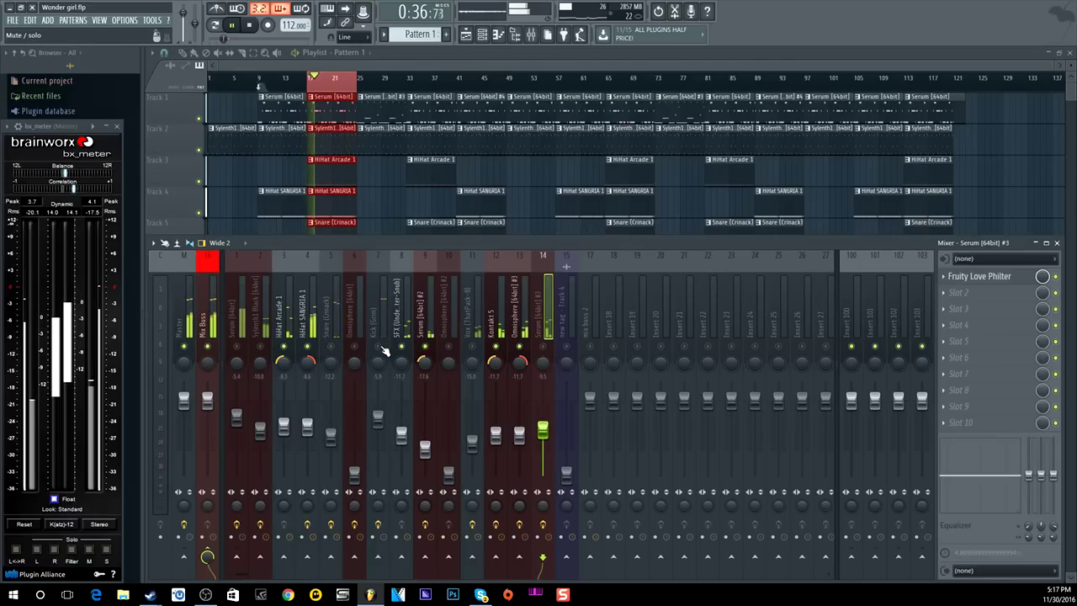
{"action": "left_click", "coordinate": [405, 359]}
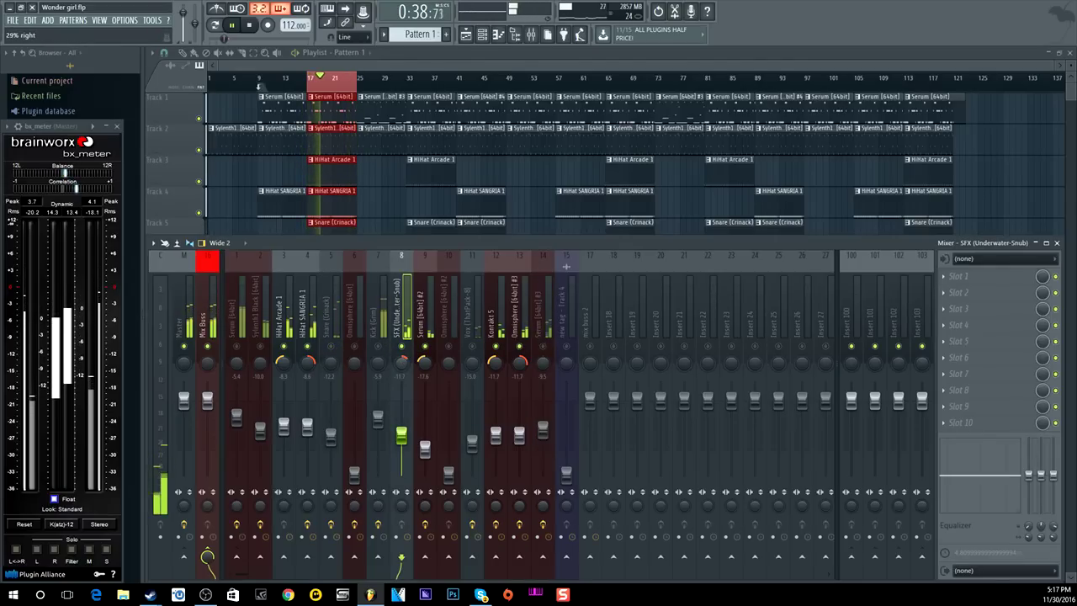
{"action": "left_click", "coordinate": [472, 363]}
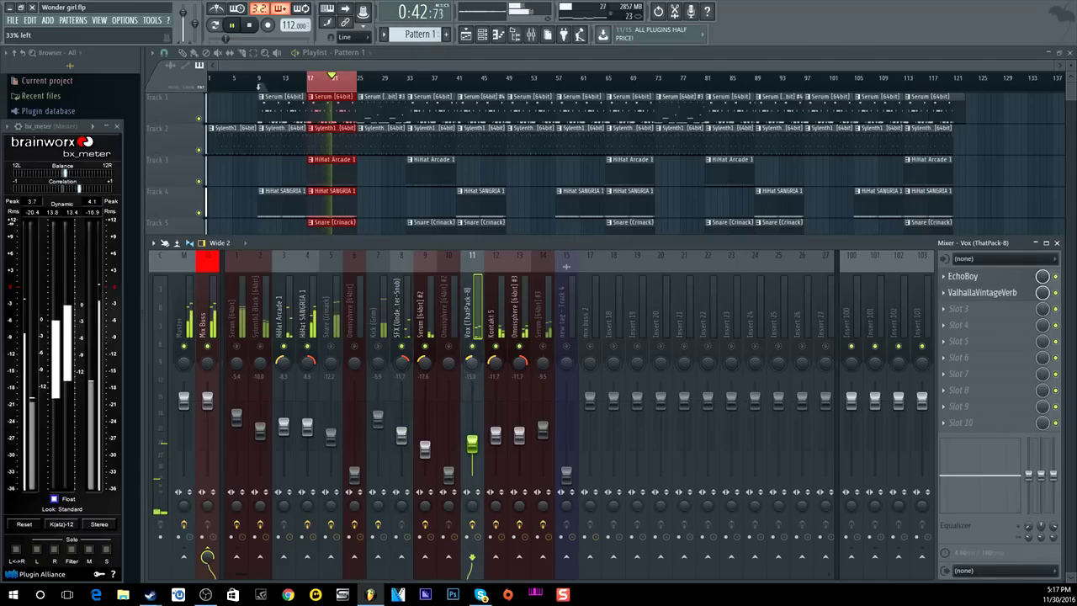
{"action": "left_click", "coordinate": [427, 364]}
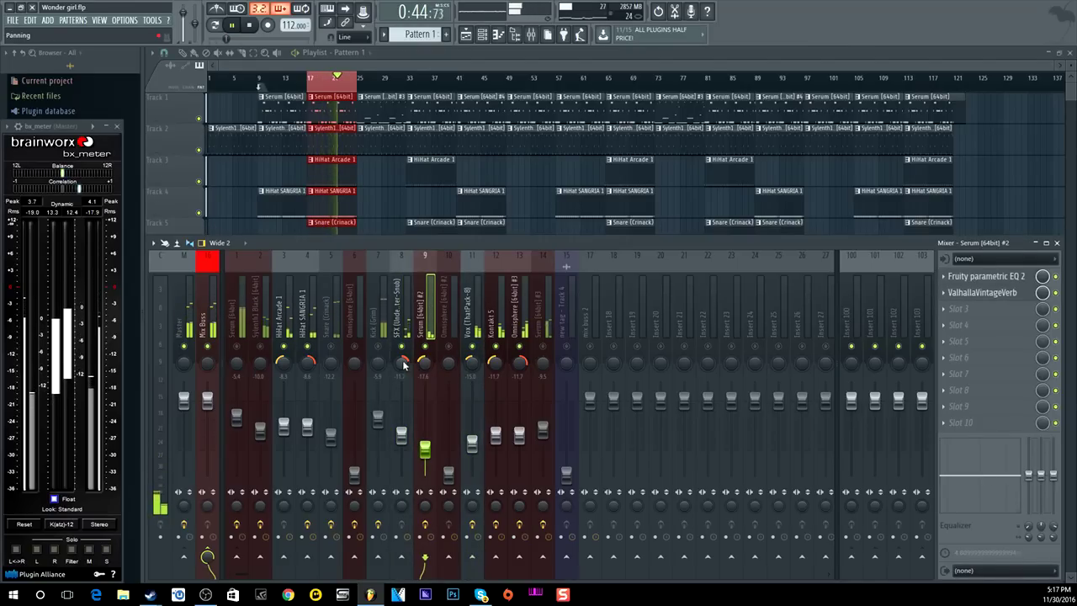
{"action": "left_click", "coordinate": [471, 362]}
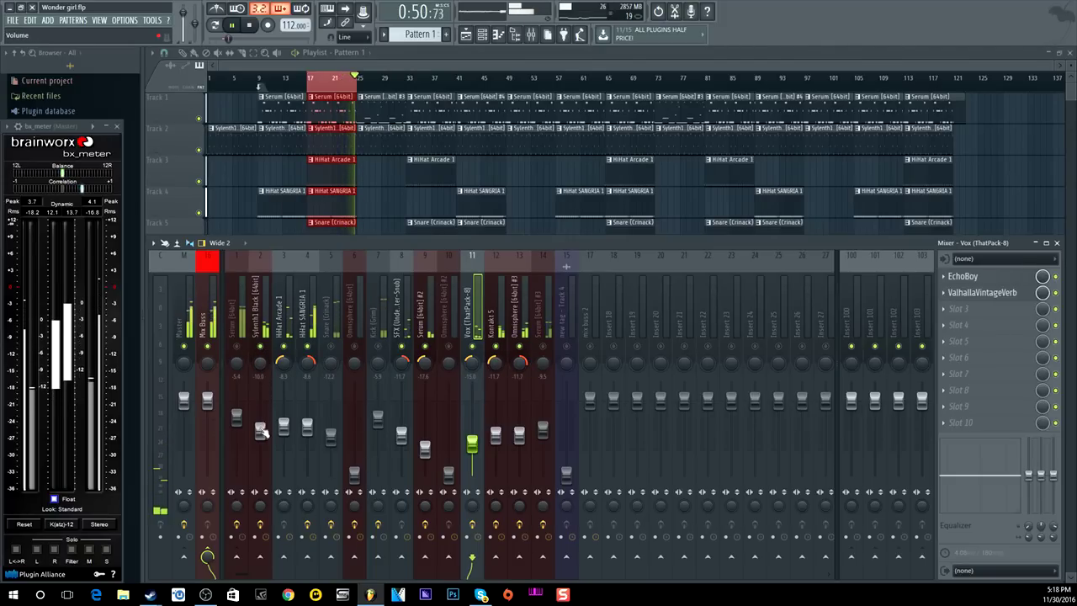
Step: Lower the Sylenth1 Black [64bit] fader to about -11.2 dB and HiHat SANGRIA 1 to about -10.7 dB
{"action": "left_click", "coordinate": [262, 431]}
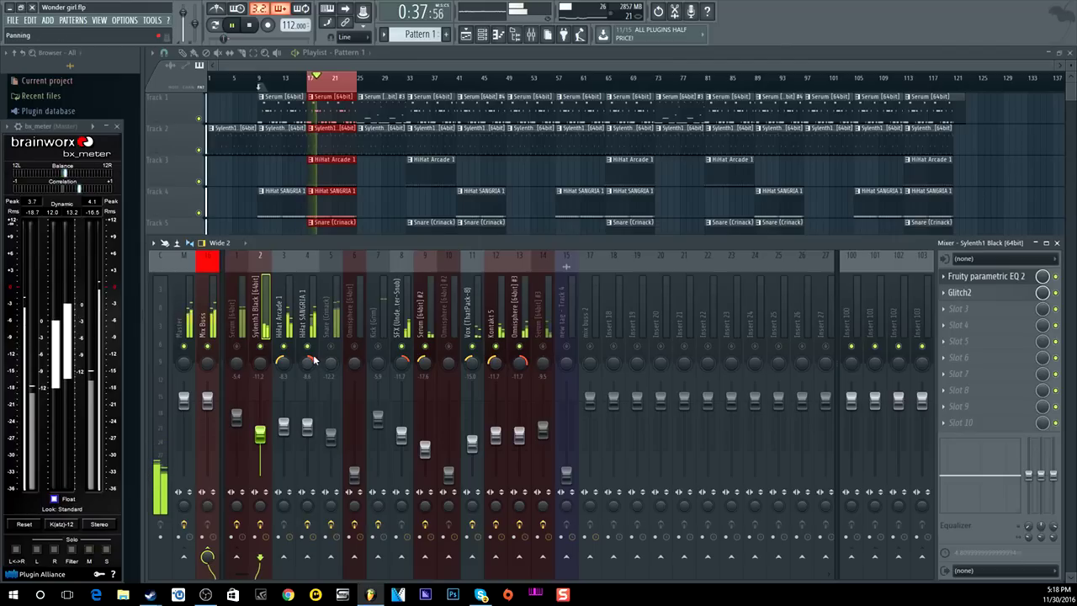
{"action": "left_click", "coordinate": [307, 427]}
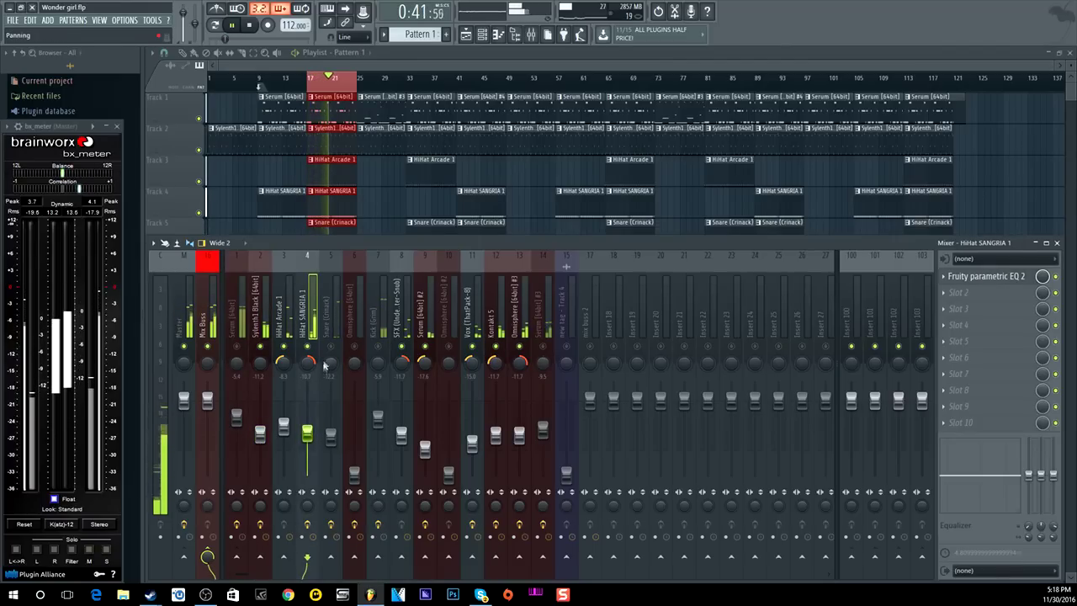
Step: Unmute the remaining kick, Omnisphere and Serum tracks and set the first Serum [64bit] fader to about -5.5 dB
{"action": "left_click", "coordinate": [379, 347]}
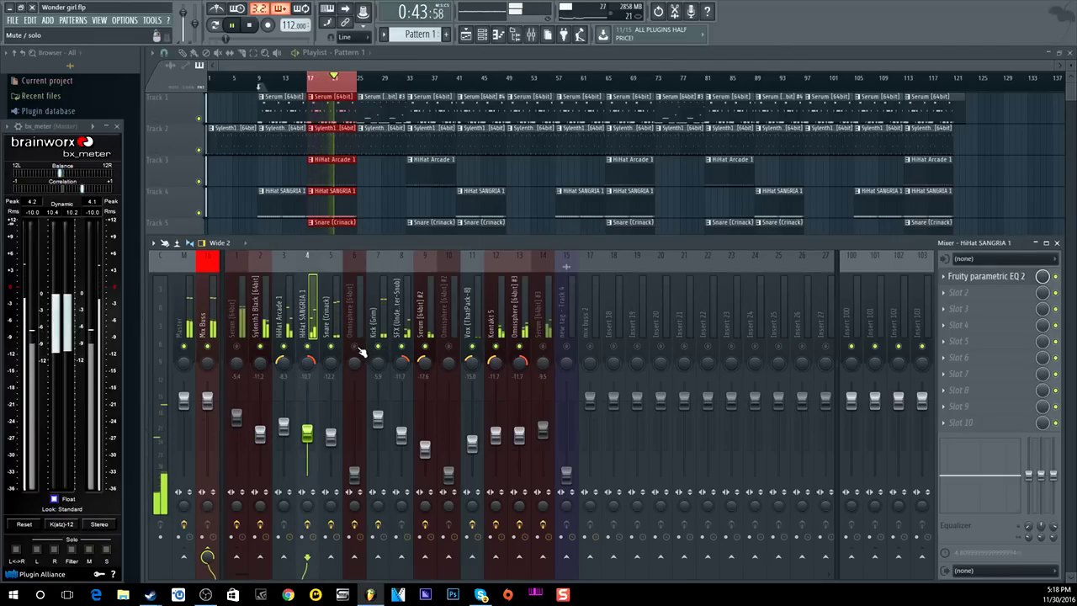
{"action": "left_click", "coordinate": [357, 348]}
{"action": "left_click", "coordinate": [449, 347]}
{"action": "left_click", "coordinate": [543, 349]}
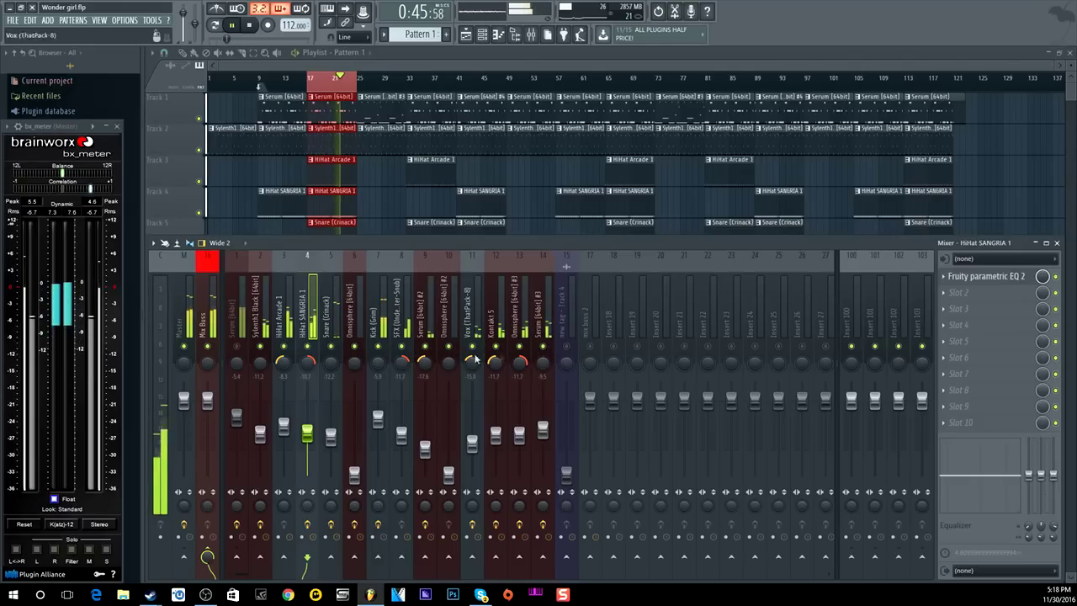
{"action": "left_click", "coordinate": [237, 348]}
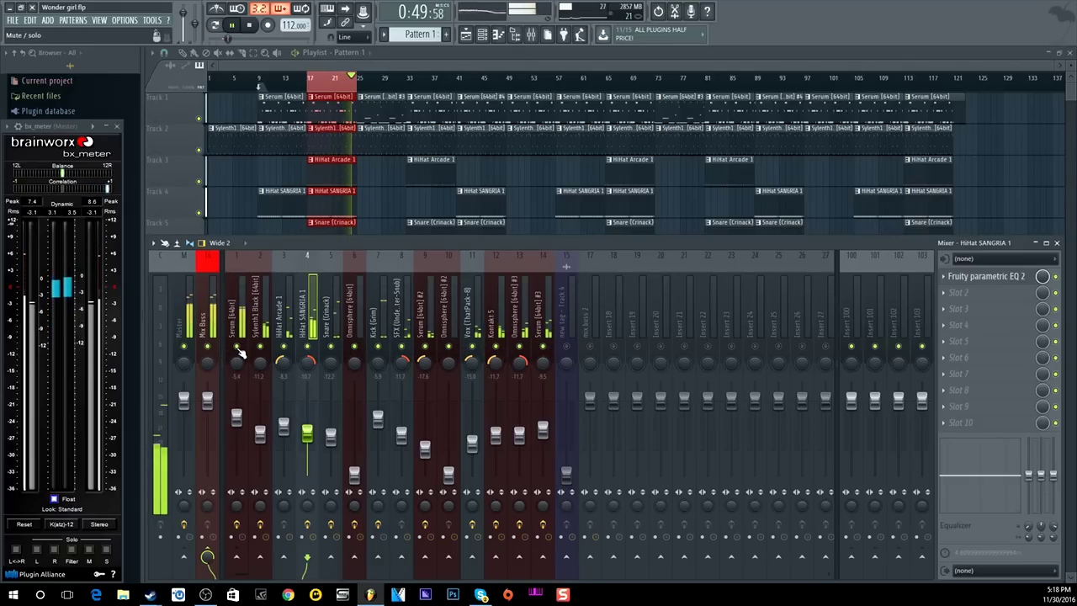
{"action": "left_click", "coordinate": [236, 415]}
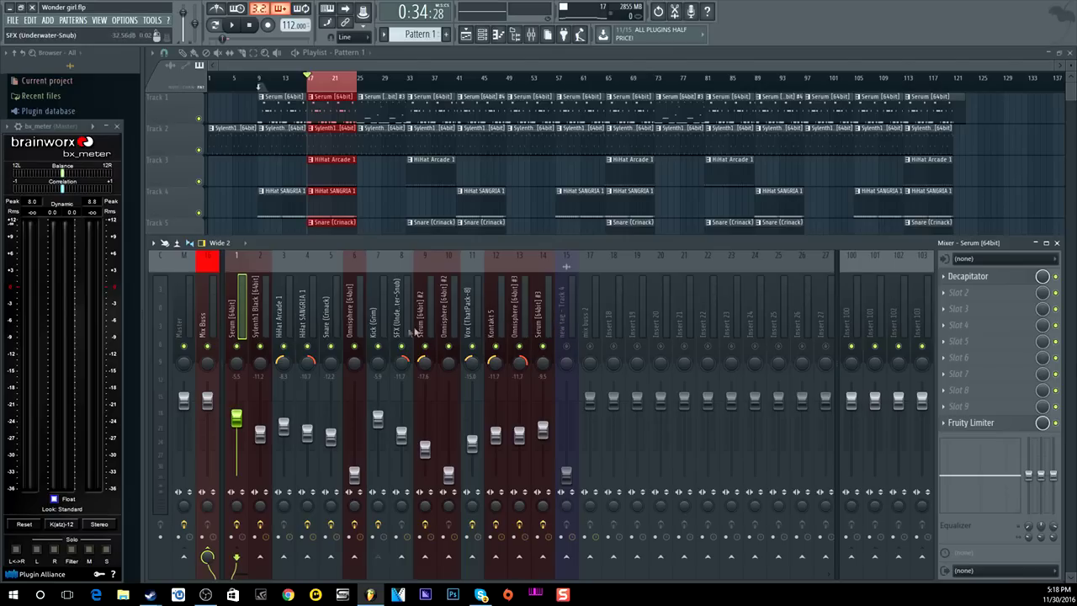
Step: Go through the drum, SFX, Omnisphere and Vox mixer tracks one by one to review their levels, panning and effects
{"action": "left_click", "coordinate": [335, 320]}
{"action": "left_click", "coordinate": [377, 318]}
{"action": "left_click", "coordinate": [449, 318]}
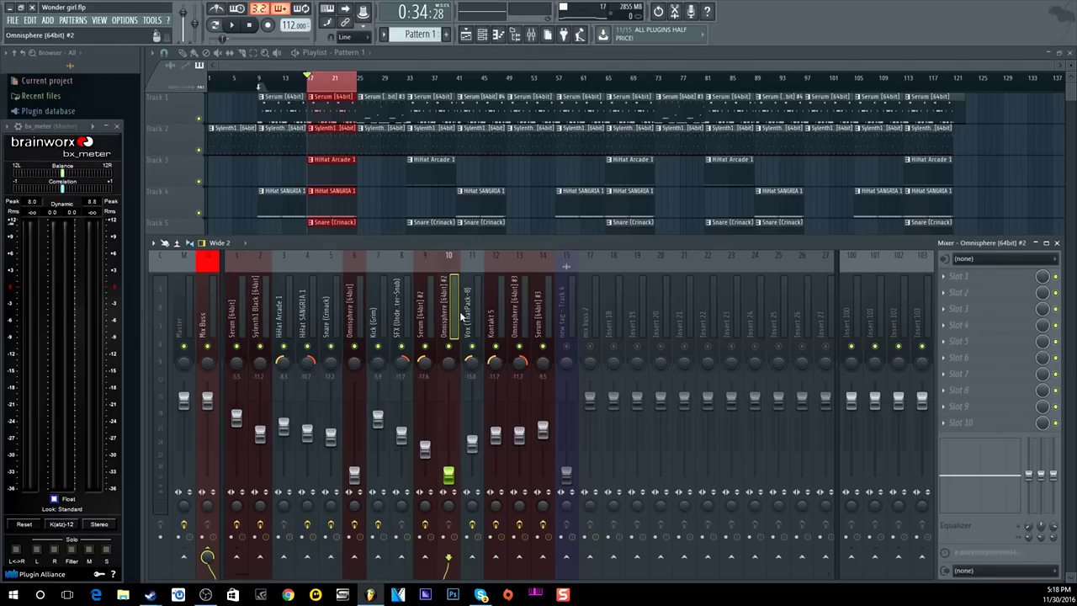
{"action": "left_click", "coordinate": [472, 316]}
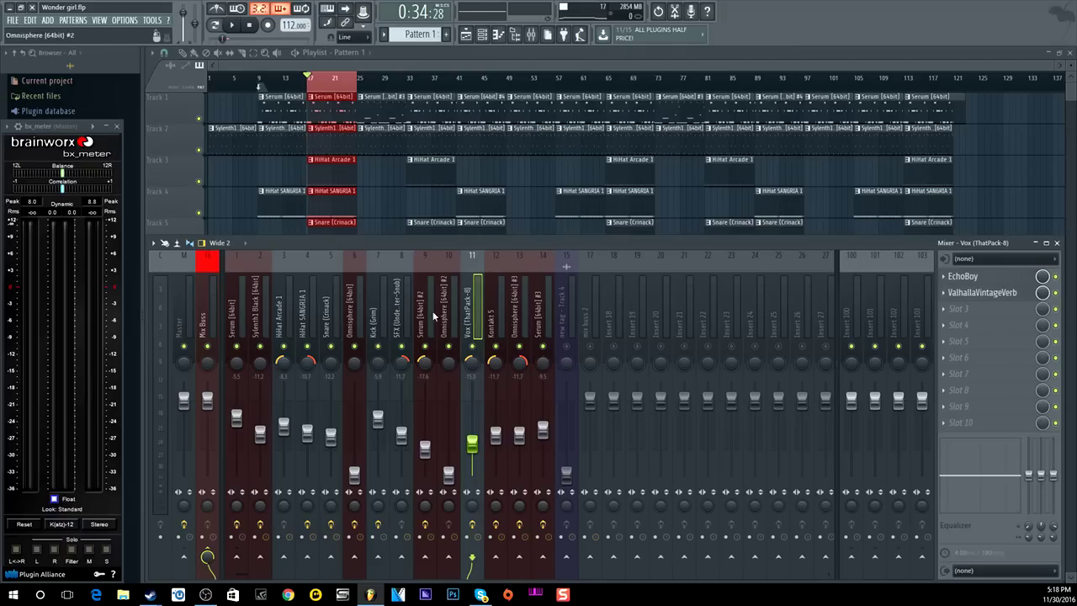
{"action": "left_click", "coordinate": [376, 318]}
{"action": "left_click", "coordinate": [400, 316]}
{"action": "left_click", "coordinate": [354, 318]}
{"action": "left_click", "coordinate": [334, 317]}
{"action": "left_click", "coordinate": [308, 319]}
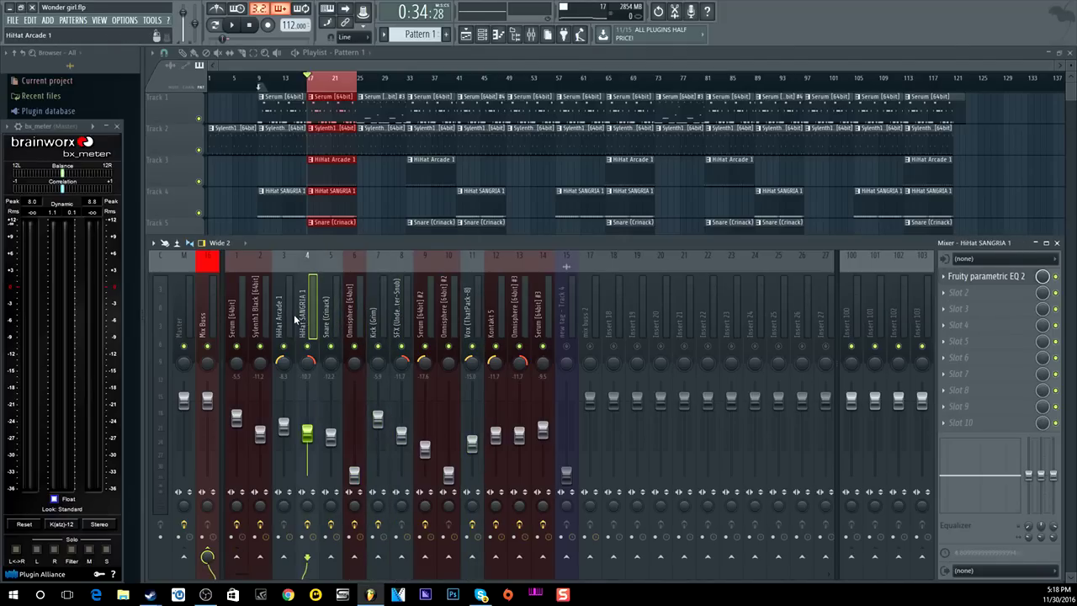
{"action": "left_click", "coordinate": [291, 318]}
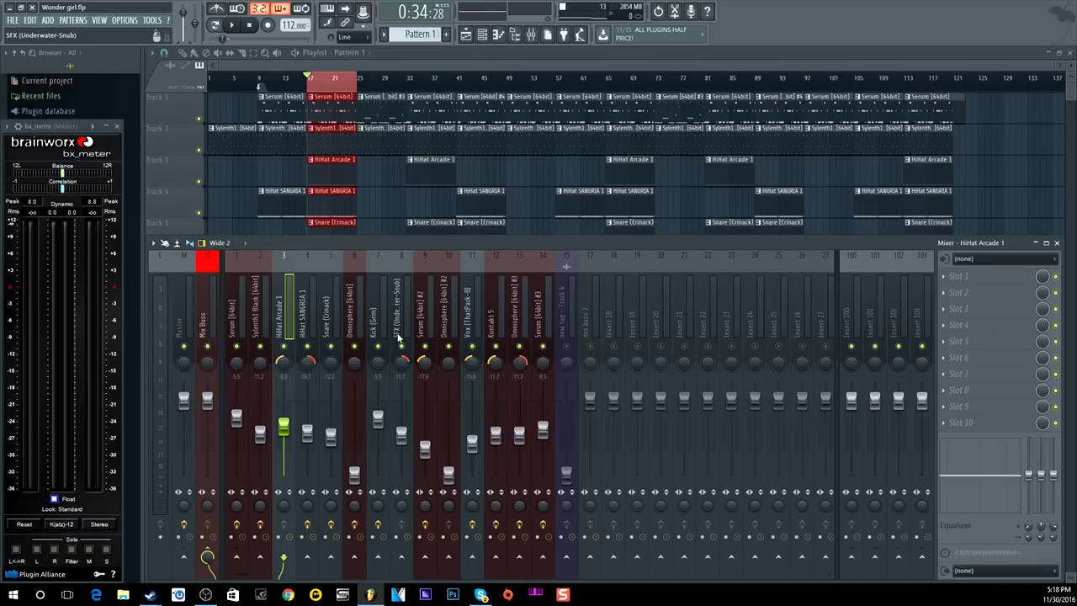
Step: During playback, set Serum #3 to about -12.9 dB, Vox -12.6 dB, Kontakt 5 -10.5 dB, Omnisphere #3 -9.8 dB and the first Serum -5.6 dB
{"action": "key", "text": "space"}
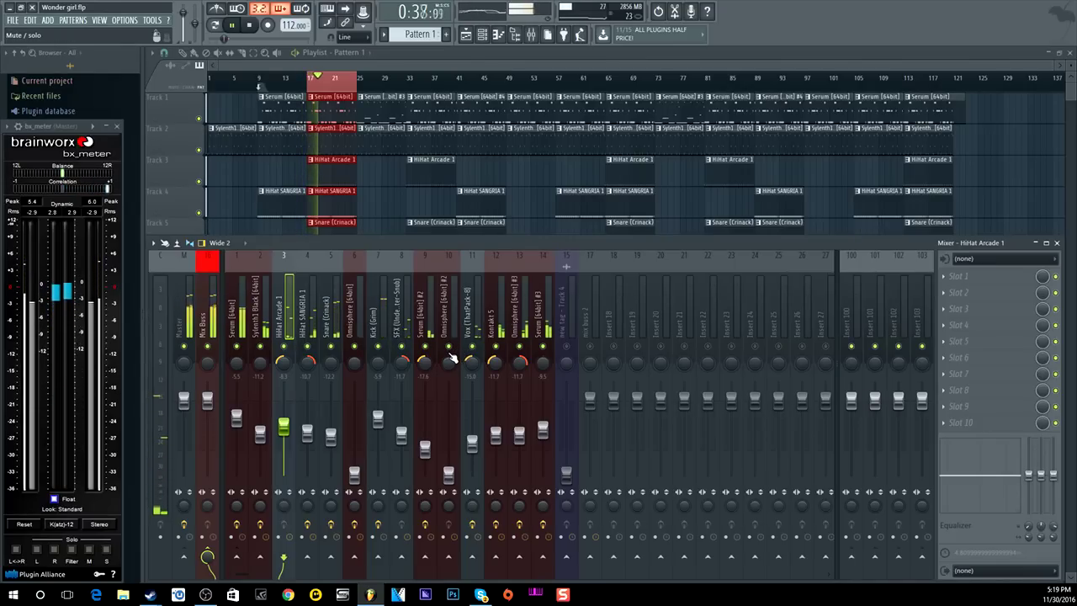
{"action": "left_click", "coordinate": [542, 433]}
{"action": "left_click_drag", "start_coordinate": [542, 433], "coordinate": [471, 440]}
{"action": "left_click_drag", "start_coordinate": [542, 436], "coordinate": [543, 439]}
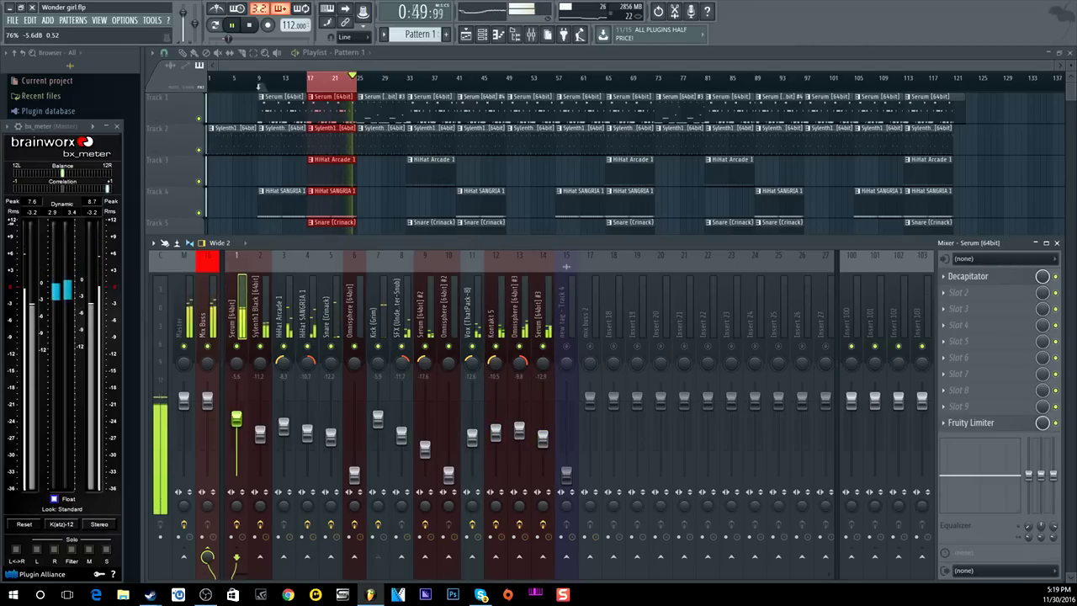
Step: Lower HiHat Arcade 1 slightly and HiHat SANGRIA 1 to about -12.2 dB, and raise Snare (Crinack) to -10.8 dB and Kick (Grim) to -5.7 dB
{"action": "left_click_drag", "start_coordinate": [284, 425], "coordinate": [307, 435]}
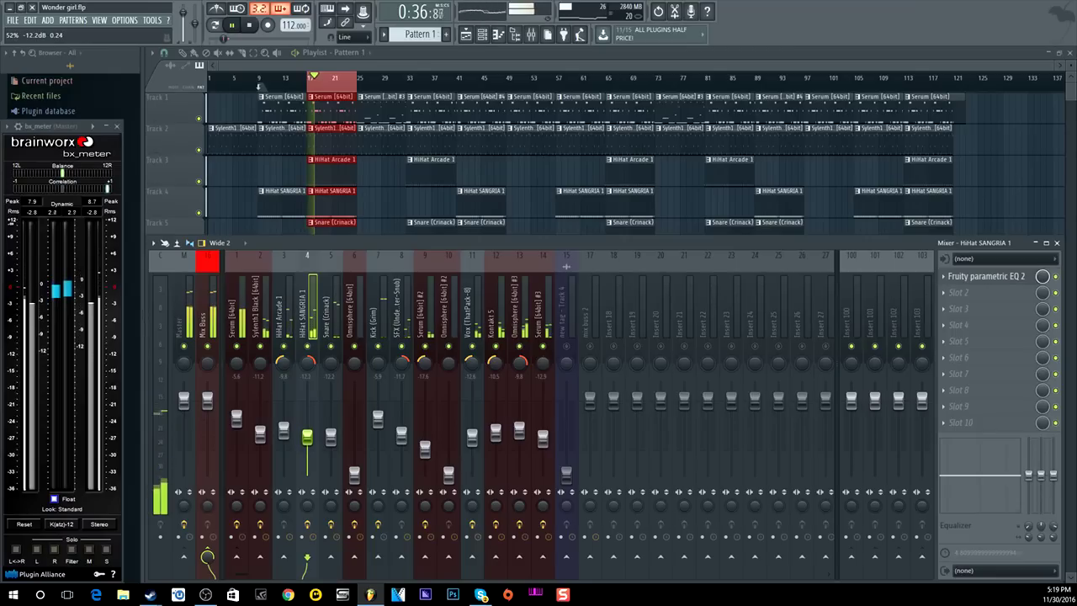
{"action": "left_click", "coordinate": [330, 435]}
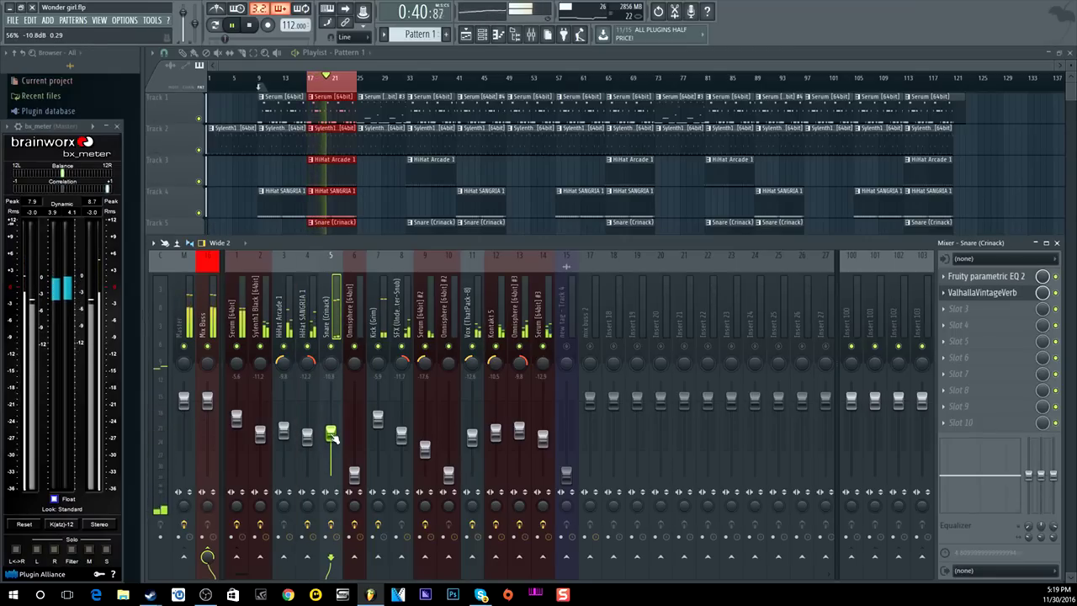
{"action": "left_click", "coordinate": [377, 418]}
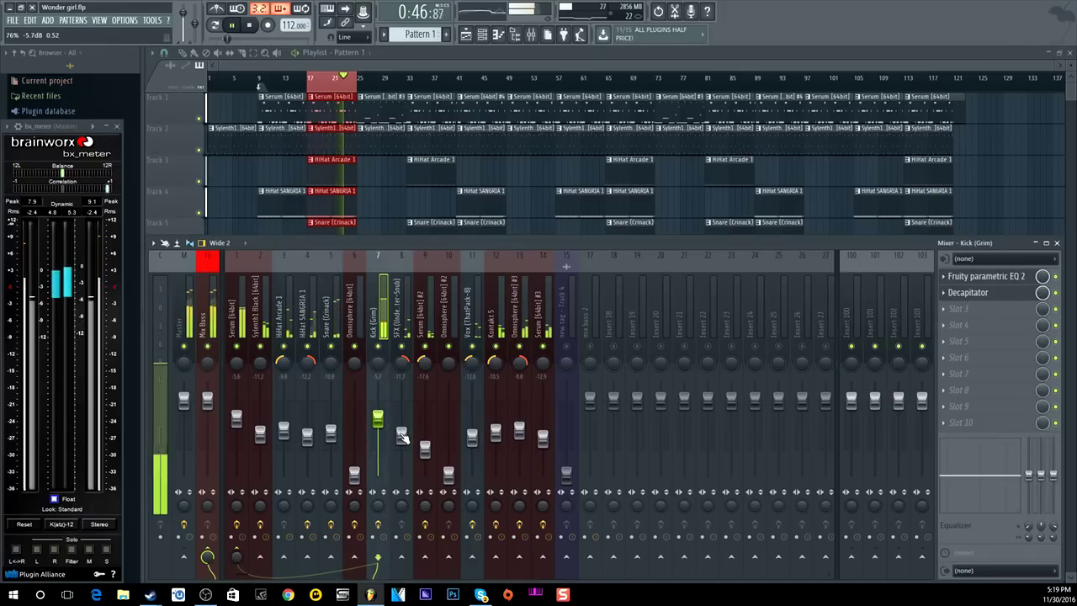
Step: Raise the SFX (Underwater-Snub) fader to about -10.7 dB and Serum [64bit] #2 to about -11.5 dB, and stop playback
{"action": "left_click", "coordinate": [401, 434]}
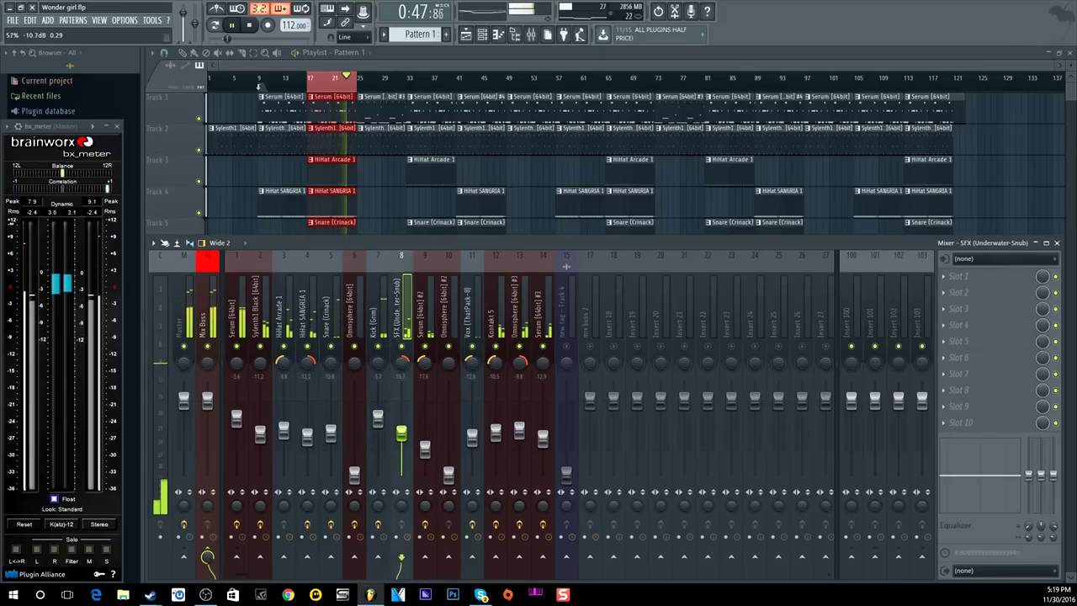
{"action": "left_click", "coordinate": [425, 441]}
{"action": "left_click_drag", "start_coordinate": [425, 441], "coordinate": [425, 434]}
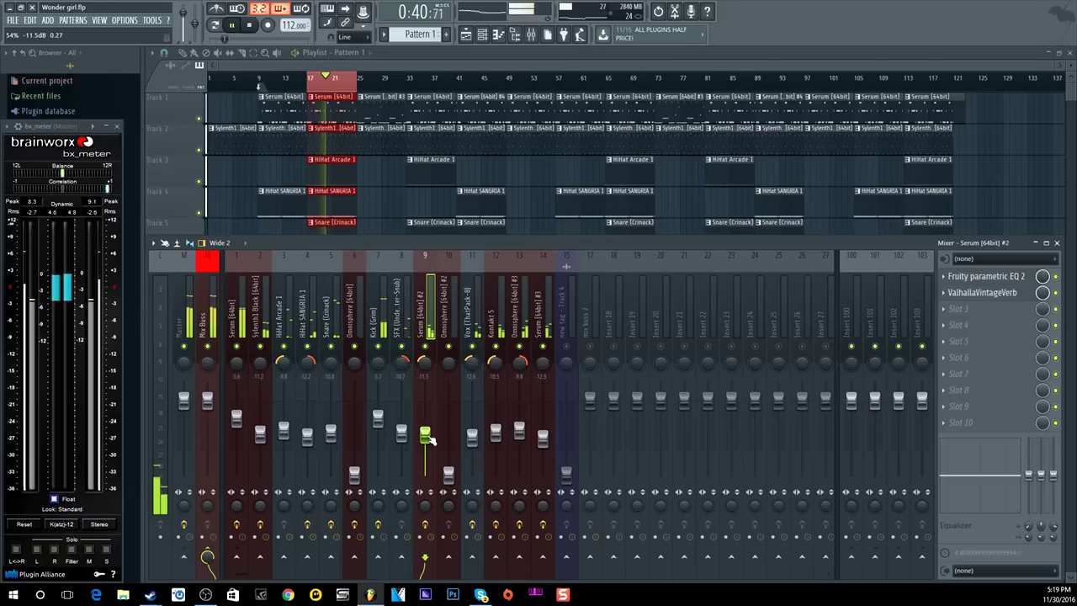
{"action": "key", "text": "space"}
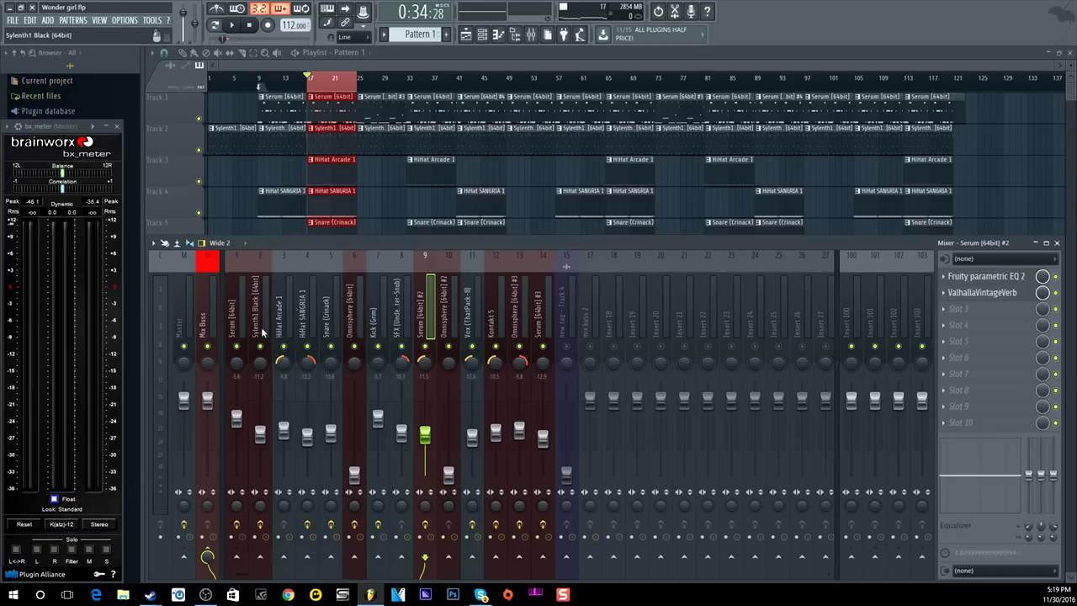
Step: Select the tracks from the first Serum through Serum #3 and raise their faders together during playback, bringing the first Serum to about -4.3 dB
{"action": "left_click", "coordinate": [540, 311]}
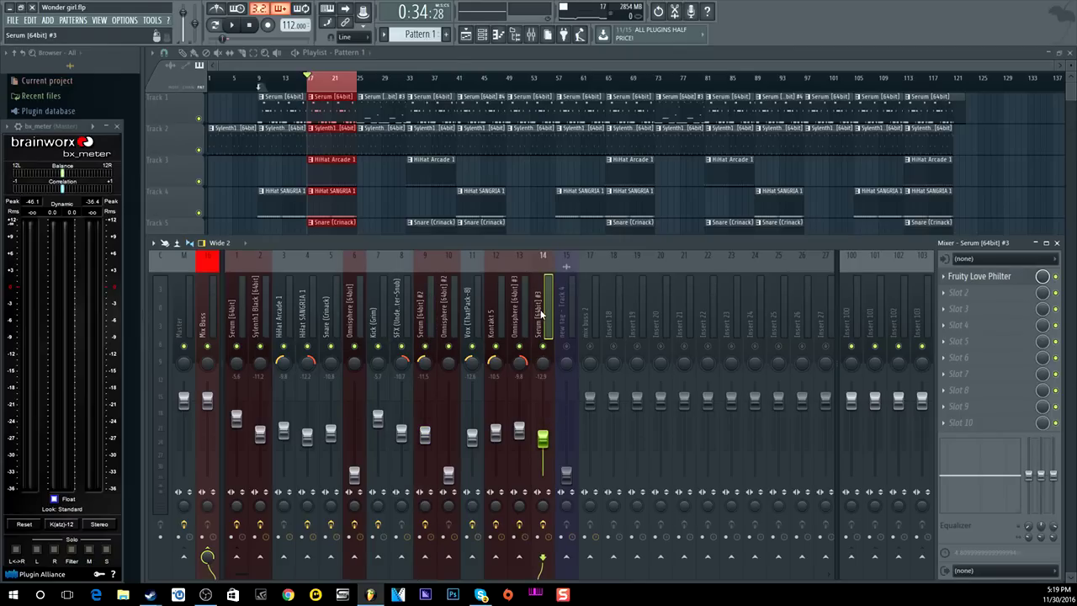
{"action": "left_click_drag", "start_coordinate": [543, 313], "coordinate": [228, 313]}
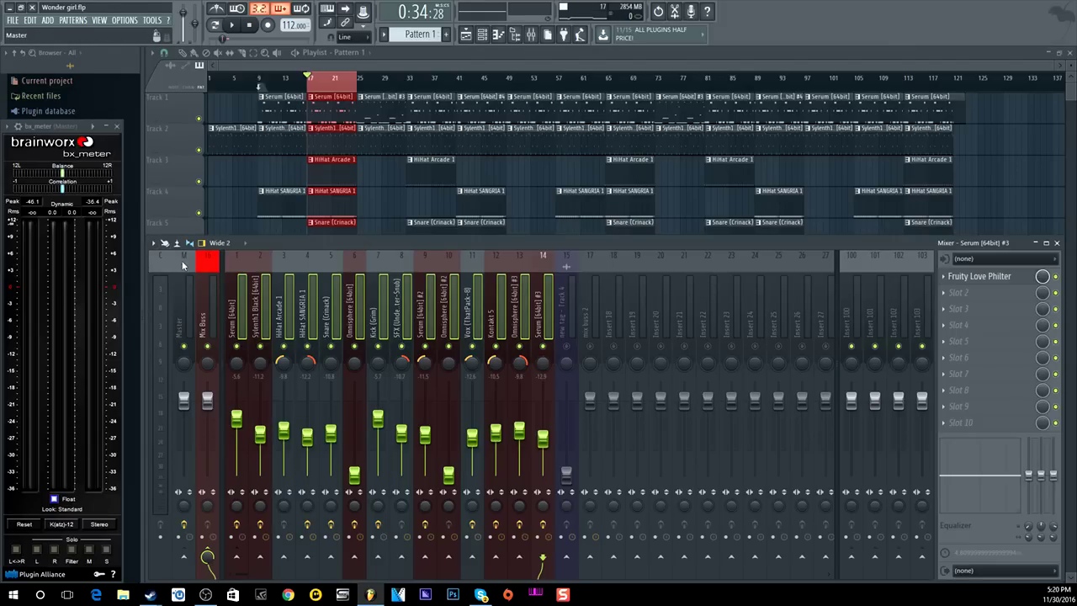
{"action": "key", "text": "space"}
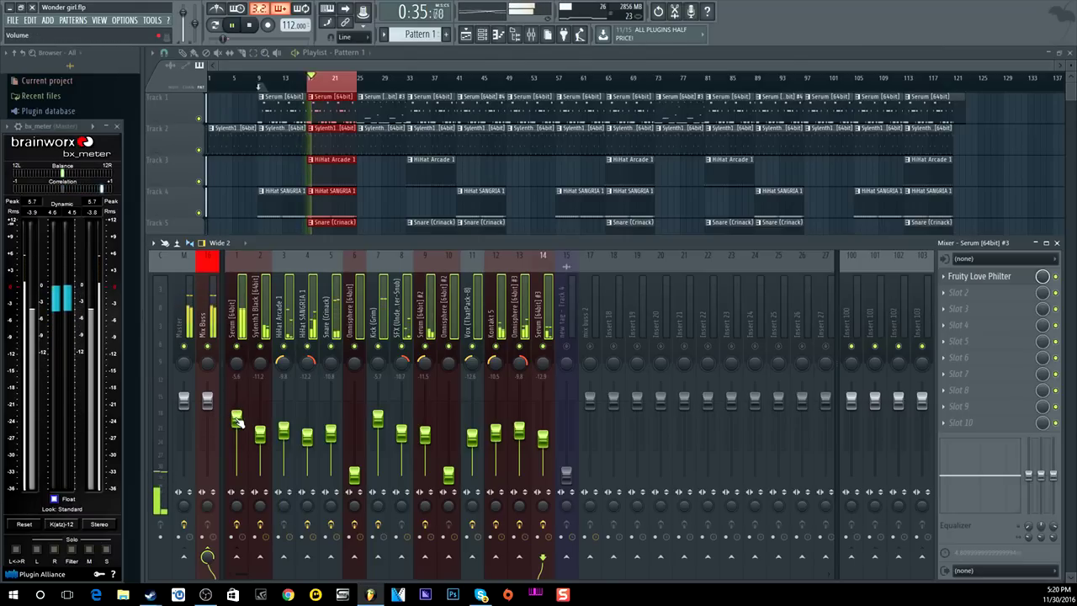
{"action": "left_click", "coordinate": [237, 420]}
{"action": "left_click_drag", "start_coordinate": [237, 419], "coordinate": [236, 414]}
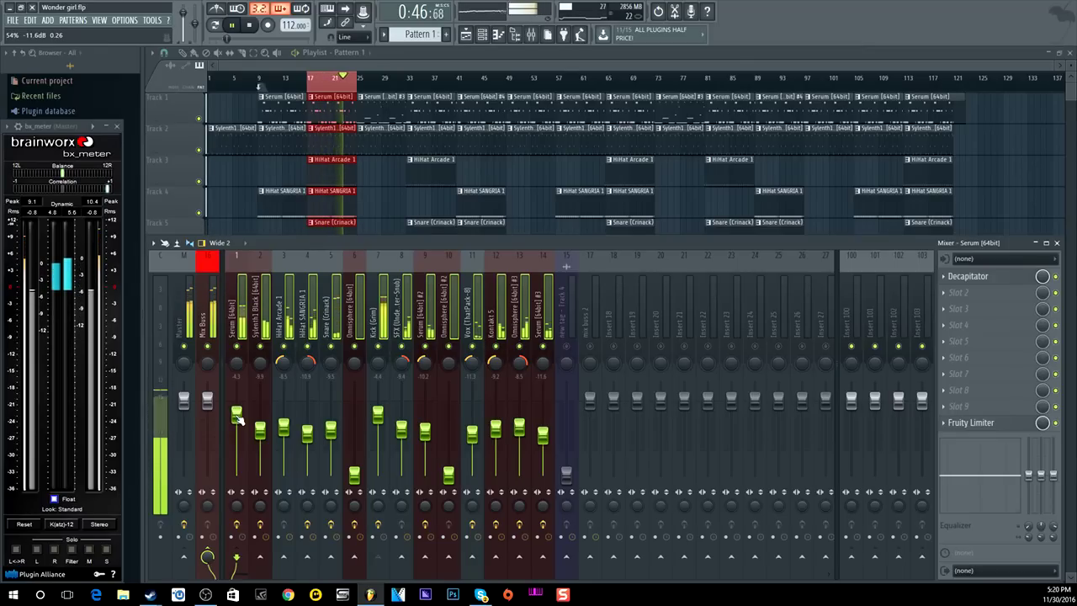
{"action": "key", "text": "space"}
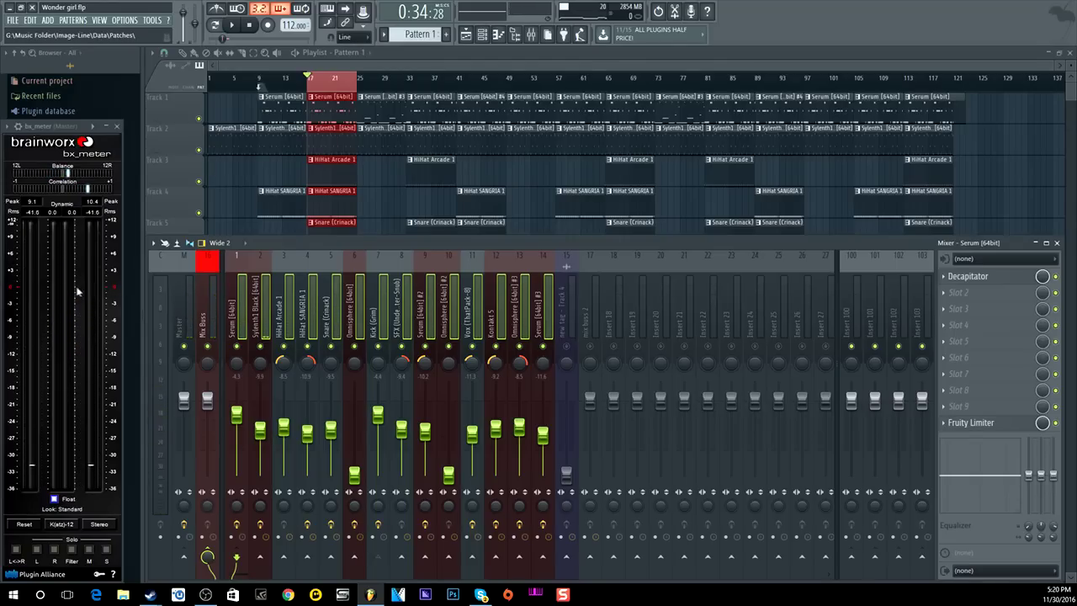
Step: Switch bx_meter on the Master to Standard metering and play the looped section to check its level
{"action": "left_click", "coordinate": [61, 523]}
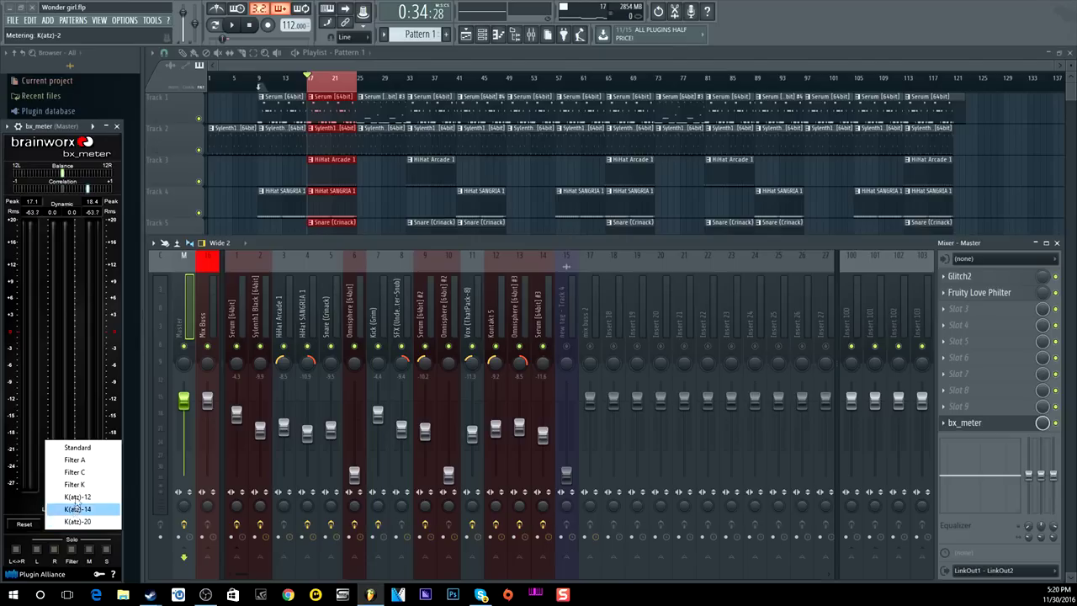
{"action": "left_click", "coordinate": [77, 447]}
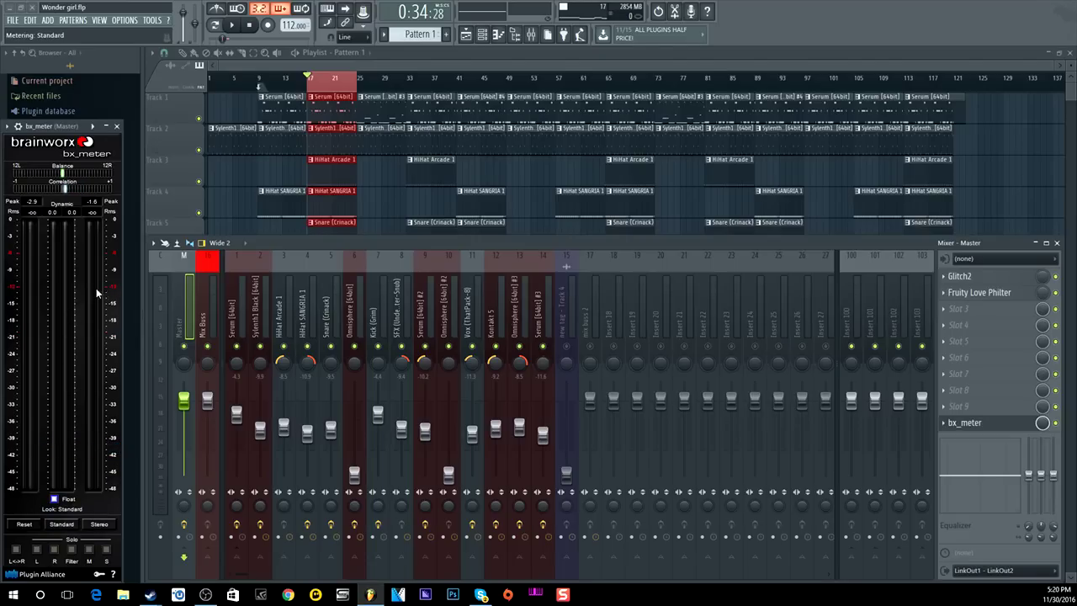
{"action": "key", "text": "space"}
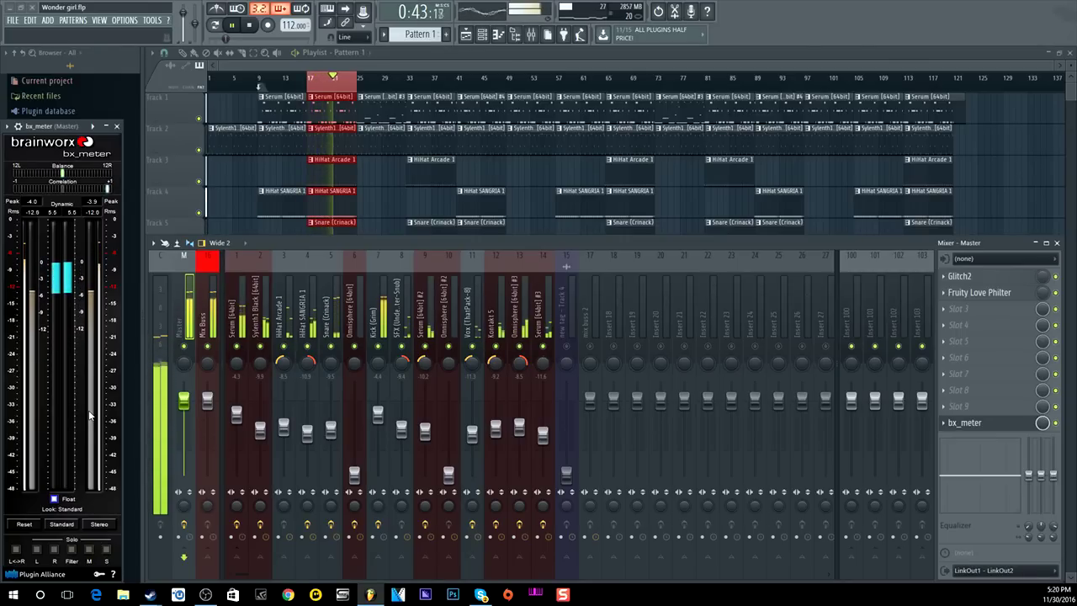
{"action": "key", "text": "space"}
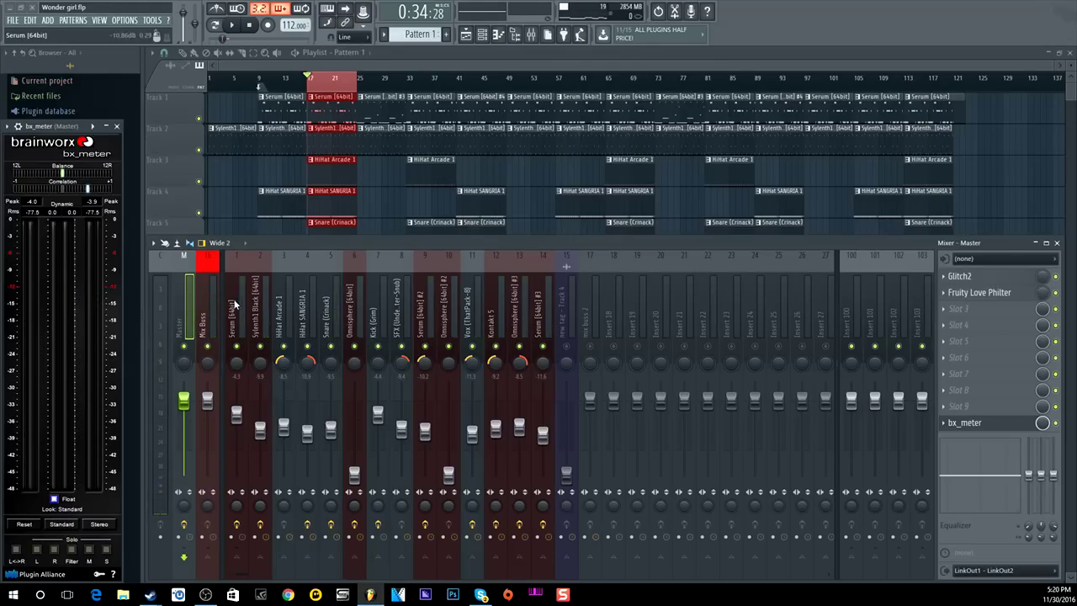
Step: Load Panipulator in the Master's slot 9, start playback, engage its mono mode and close the plugin window
{"action": "left_click", "coordinate": [963, 406]}
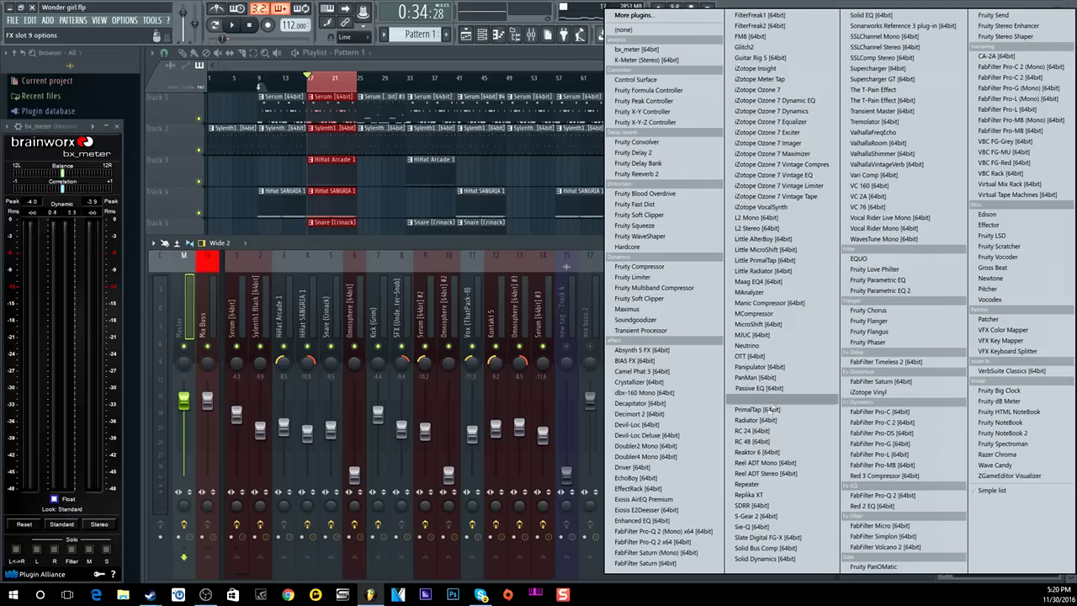
{"action": "left_click", "coordinate": [766, 367]}
{"action": "left_click_drag", "start_coordinate": [486, 169], "coordinate": [451, 243]}
{"action": "left_click", "coordinate": [439, 308]}
{"action": "left_click", "coordinate": [439, 308]}
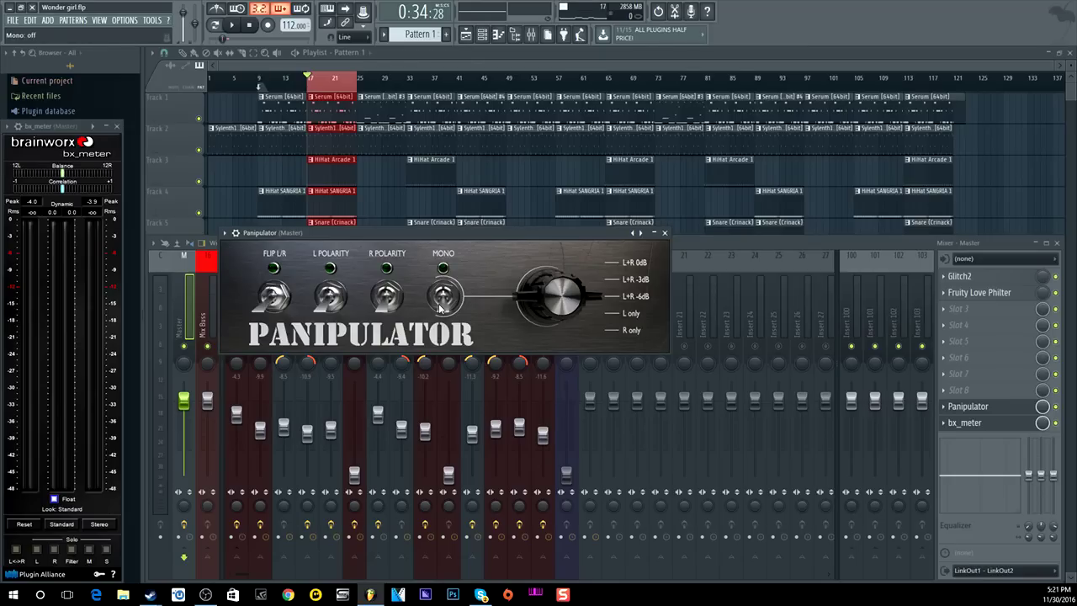
{"action": "key", "text": "space"}
{"action": "left_click", "coordinate": [440, 306]}
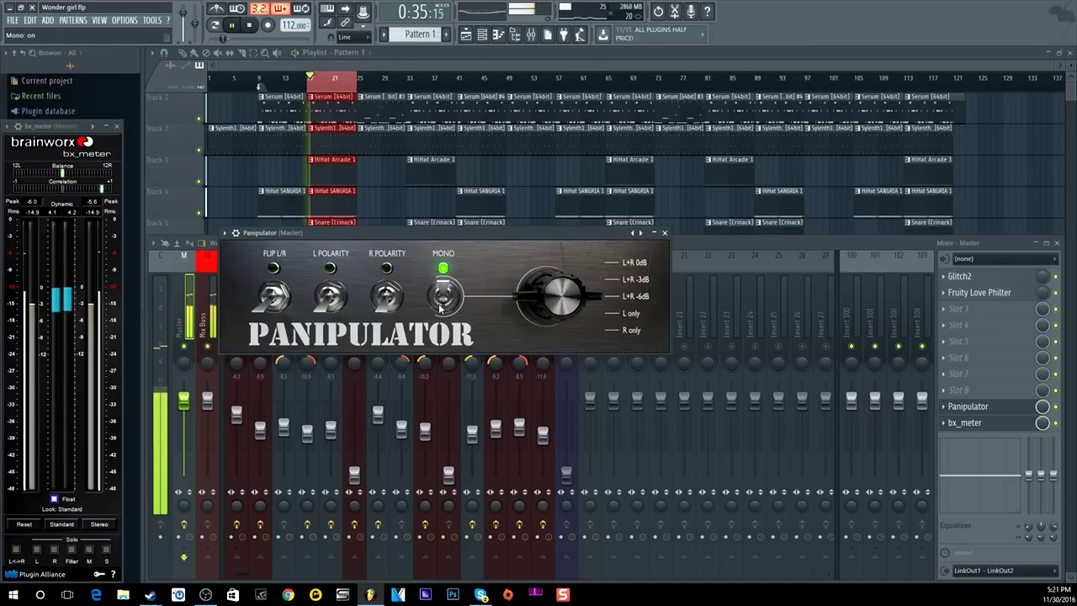
{"action": "left_click", "coordinate": [665, 233]}
Step: While listening in mono, lower Kick (Grim) to about -5.4 dB, the first Serum to -5.6 dB and Snare (Crinack) to -10.7 dB
{"action": "left_click", "coordinate": [378, 311]}
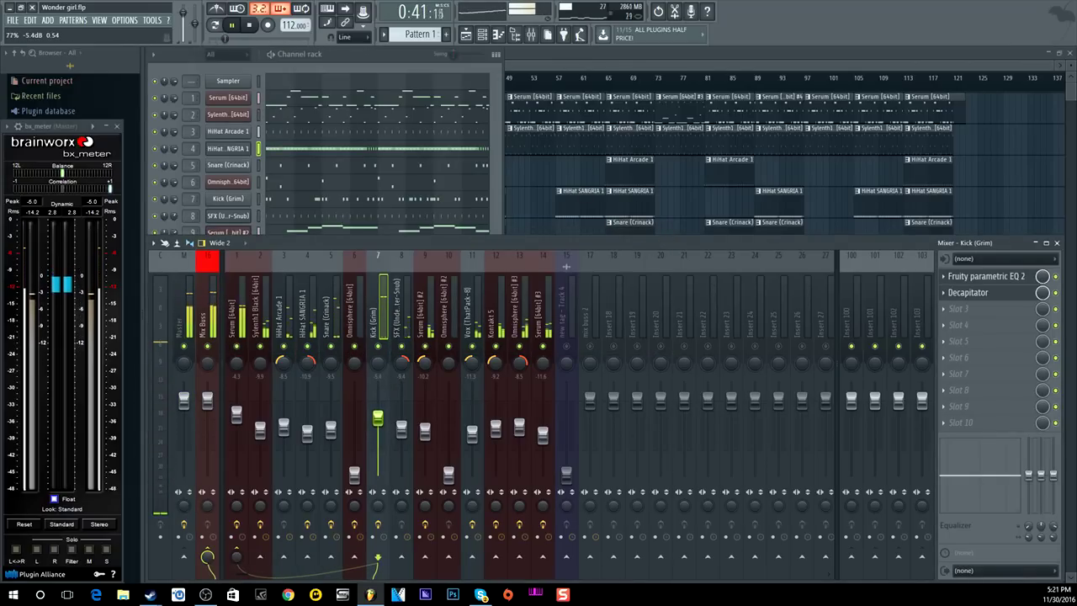
{"action": "left_click", "coordinate": [237, 416]}
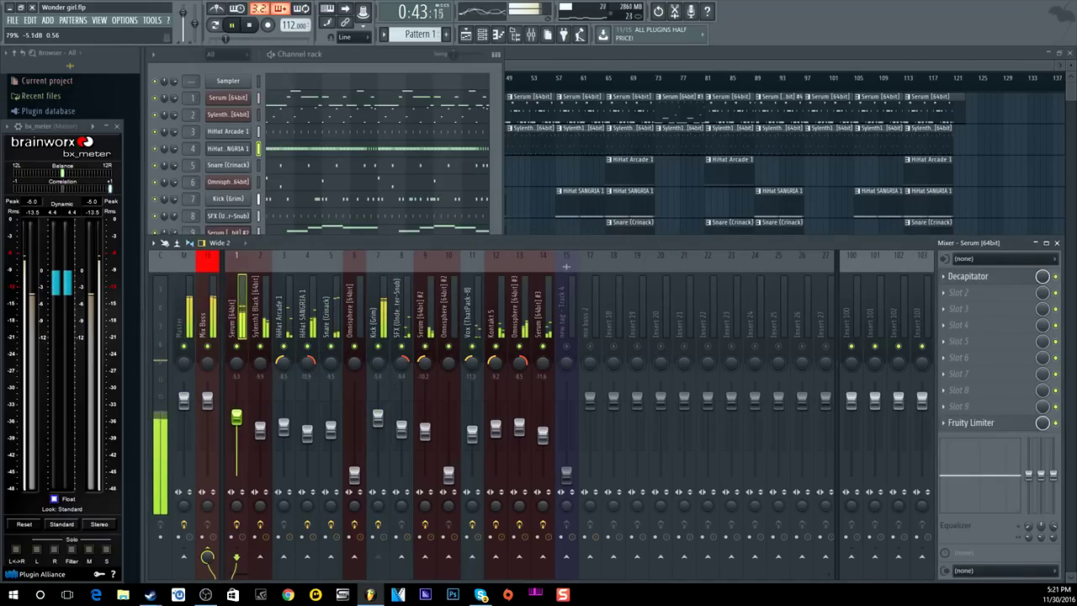
{"action": "left_click", "coordinate": [331, 431]}
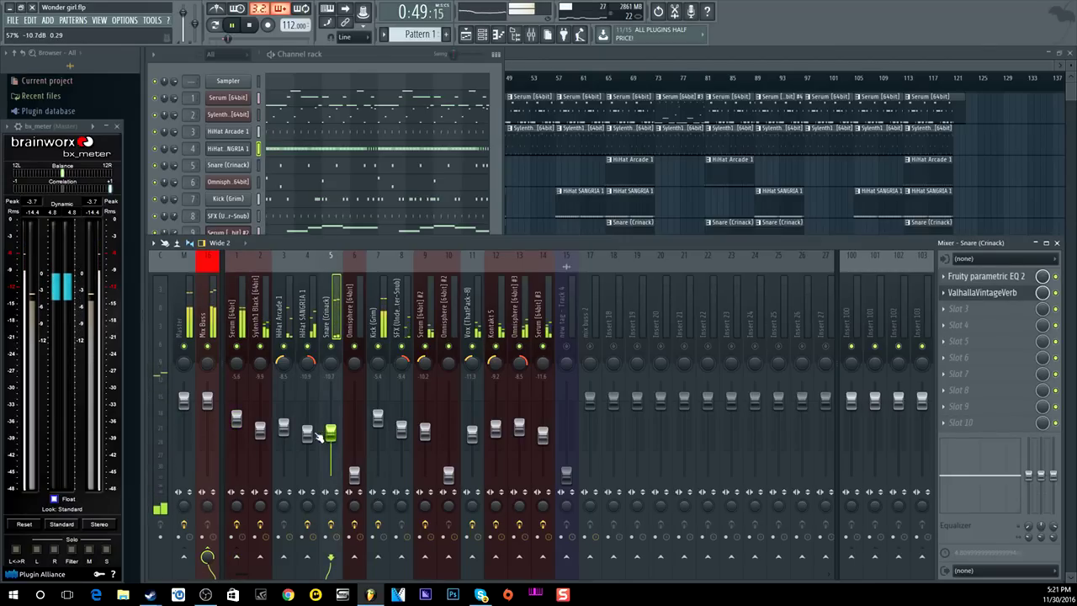
Step: Lower HiHat SANGRIA 1 to about -12.4 dB and HiHat Arcade 1 to about -9 dB
{"action": "left_click", "coordinate": [308, 432]}
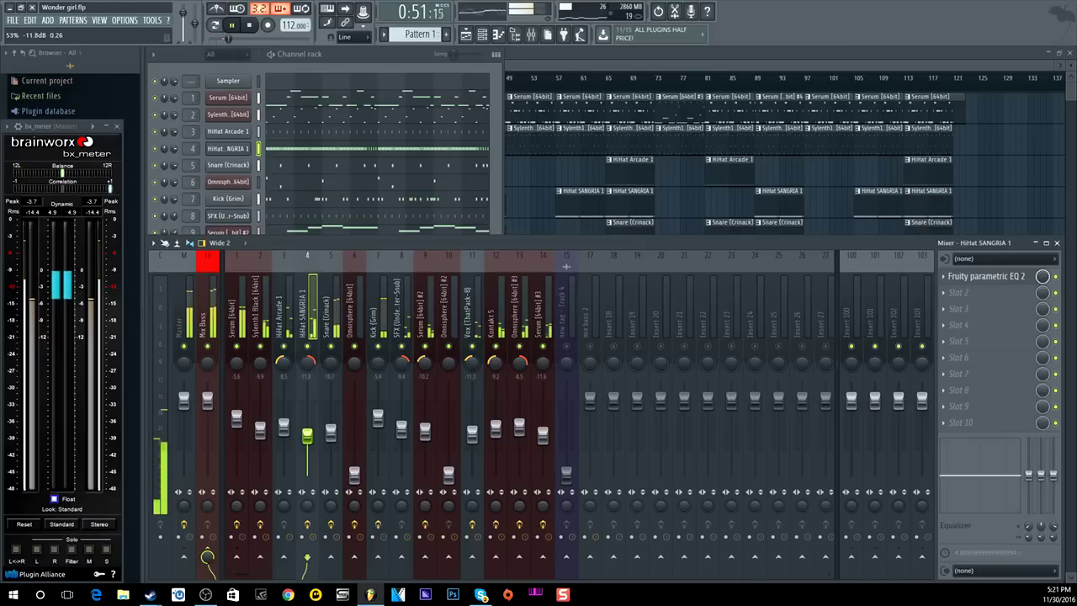
{"action": "left_click", "coordinate": [284, 428]}
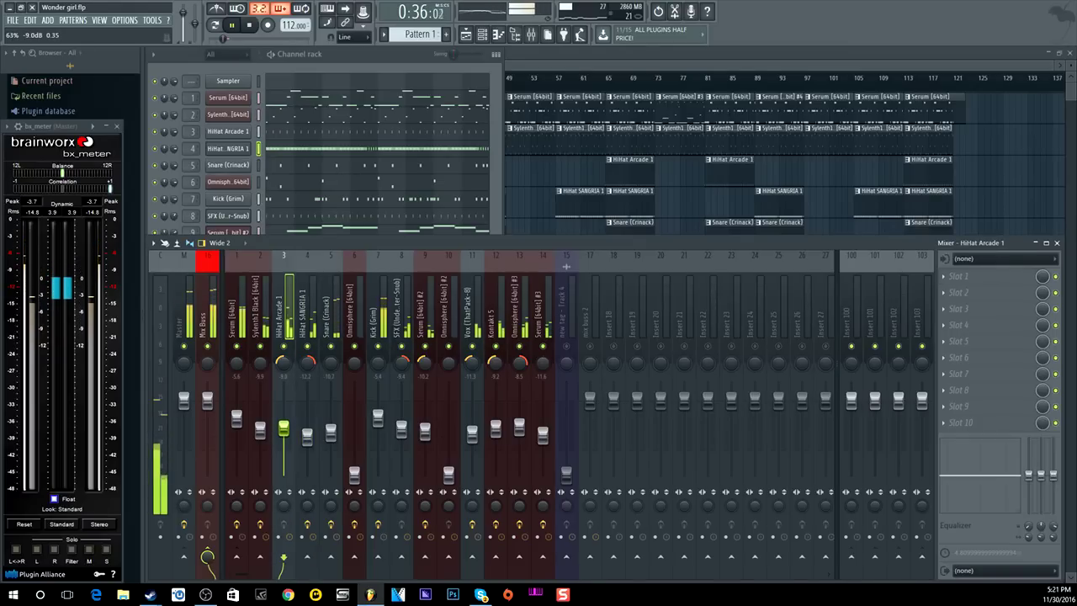
{"action": "left_click_drag", "start_coordinate": [307, 435], "coordinate": [307, 437]}
{"action": "left_click", "coordinate": [284, 428]}
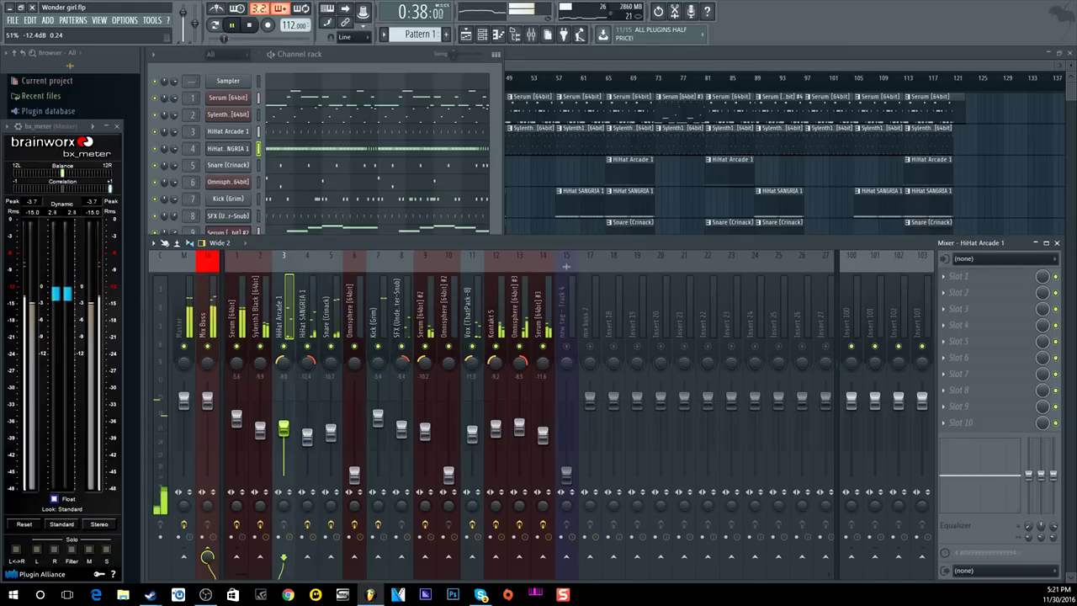
Step: Fine-tune the first Serum to about -6.1 dB, Kick (Grim) to -5.6 dB and Omnisphere #3 to -9.3 dB
{"action": "left_click", "coordinate": [237, 418]}
{"action": "left_click_drag", "start_coordinate": [236, 419], "coordinate": [236, 420]}
{"action": "left_click_drag", "start_coordinate": [378, 418], "coordinate": [378, 417]}
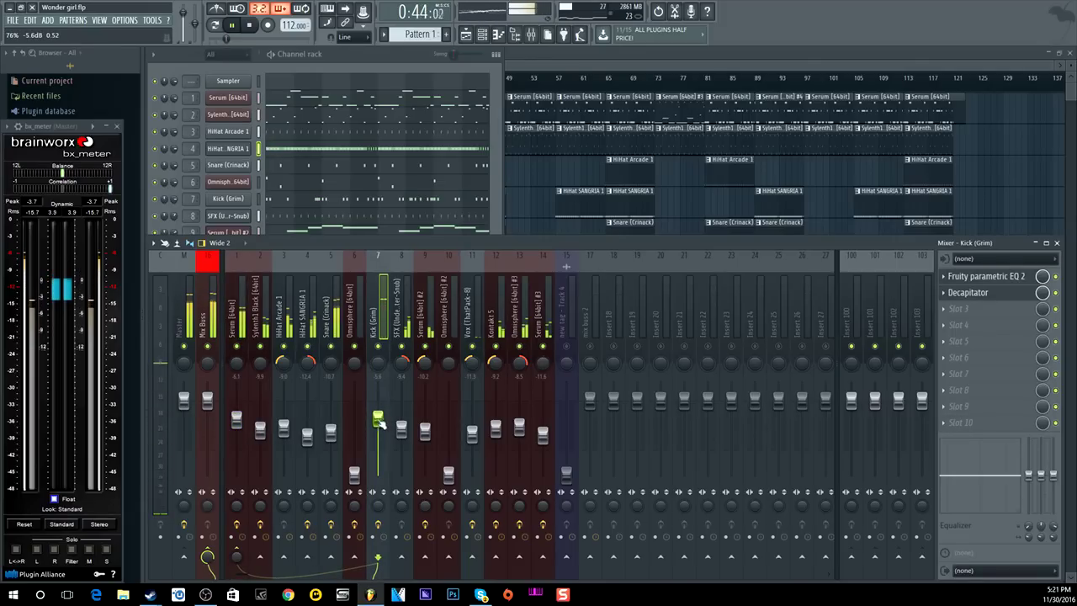
{"action": "left_click", "coordinate": [519, 427]}
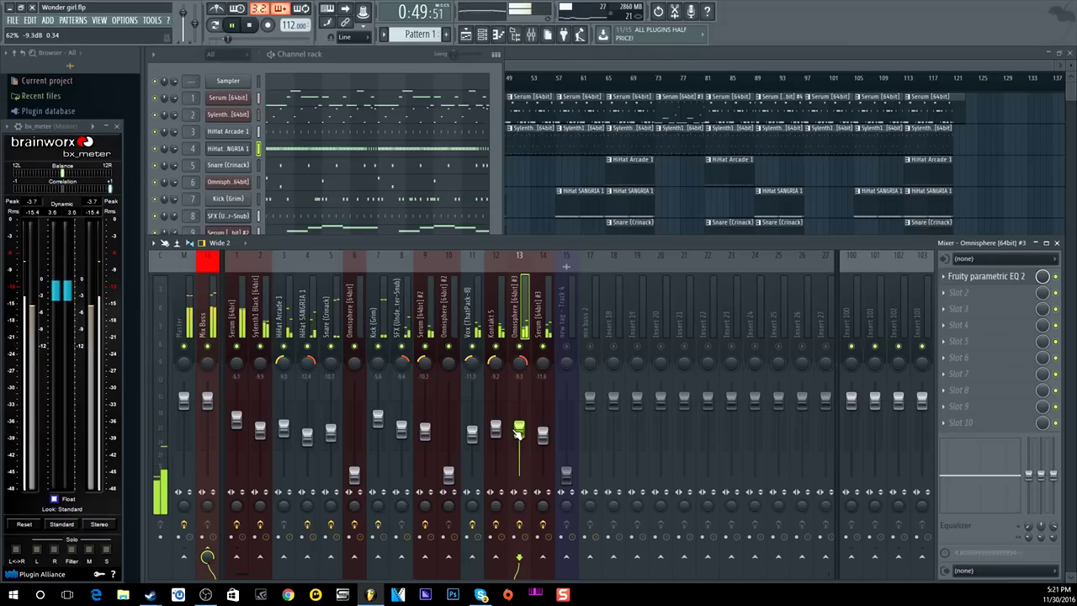
Step: Reopen Panipulator on the Master, switch off its mono mode, close its window and stop playback
{"action": "left_click", "coordinate": [185, 326]}
{"action": "left_click", "coordinate": [976, 408]}
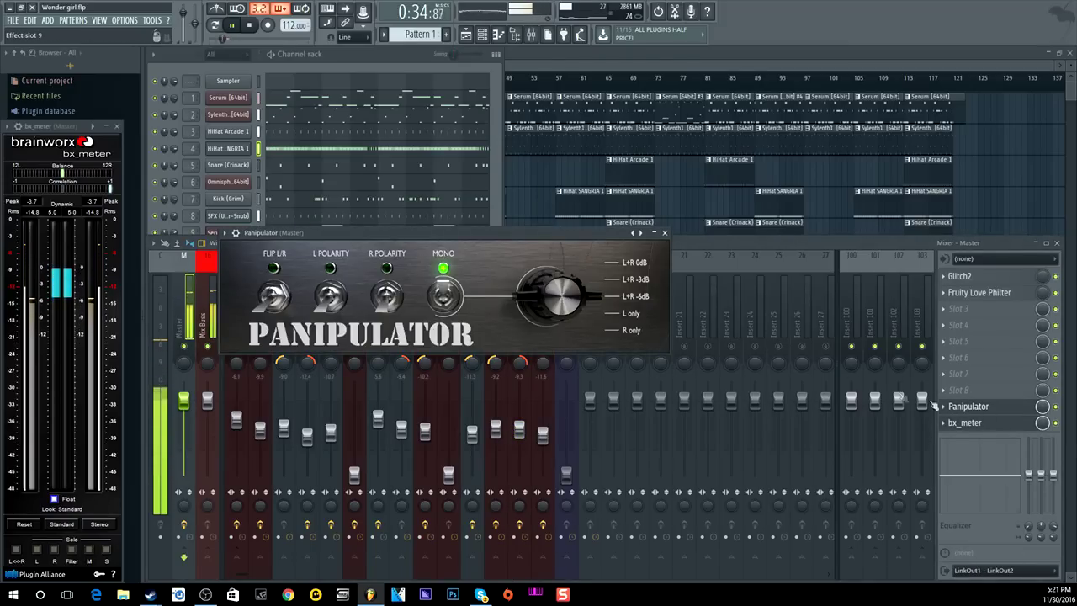
{"action": "left_click", "coordinate": [664, 234]}
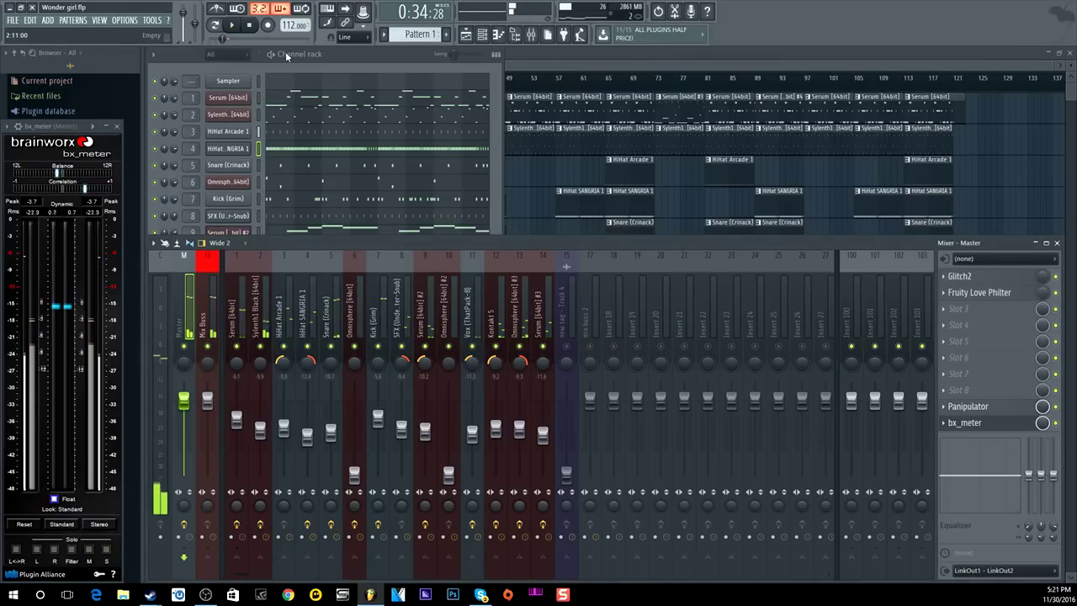
Step: Clear the playlist's time selection, play the song on and raise the Omnisphere #2 fader to about -14.7 dB
{"action": "double_click", "coordinate": [541, 67]}
{"action": "left_click", "coordinate": [354, 91], "text": "ctrl"}
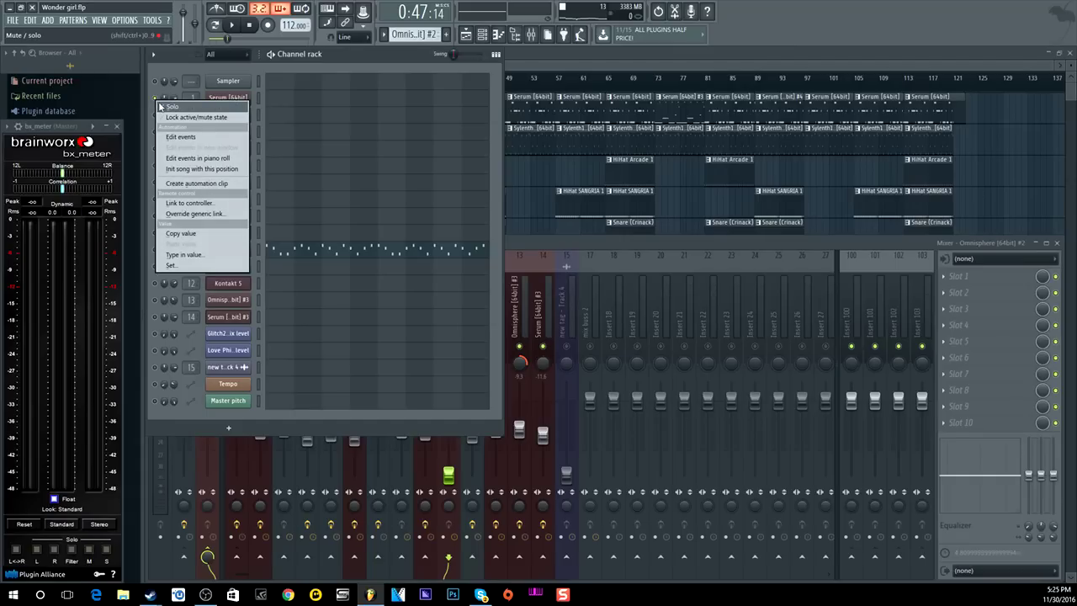
{"action": "left_click", "coordinate": [418, 95]}
{"action": "key", "text": "space"}
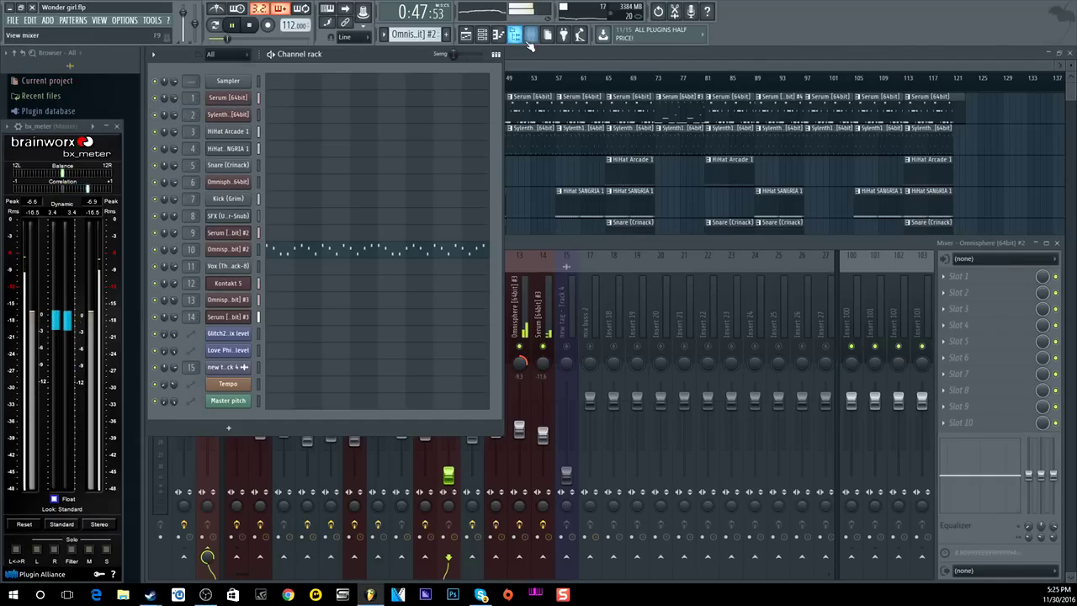
{"action": "left_click", "coordinate": [509, 376]}
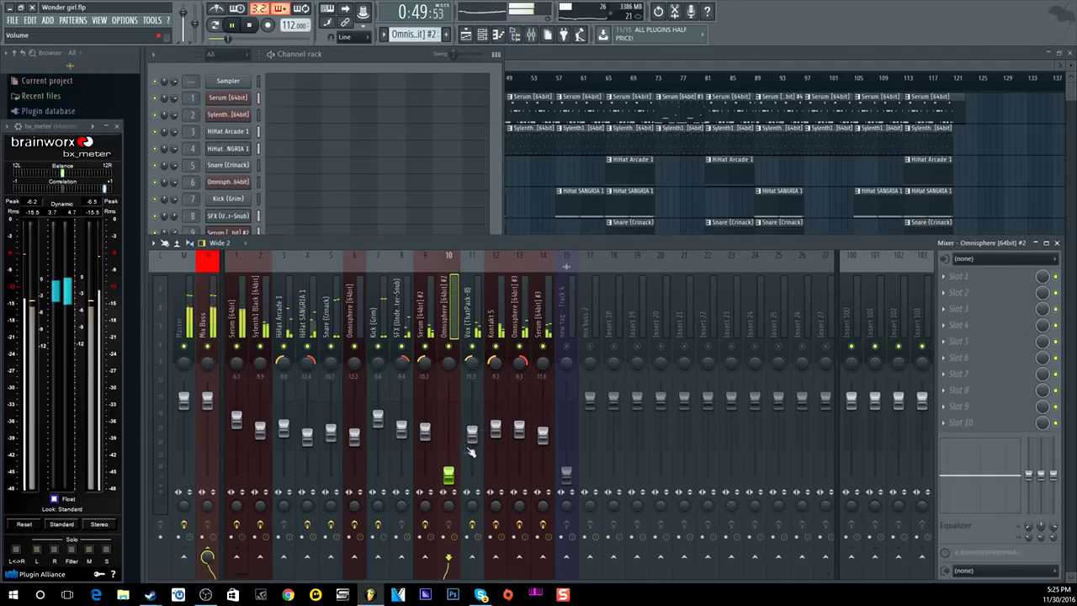
{"action": "left_click_drag", "start_coordinate": [449, 476], "coordinate": [452, 446]}
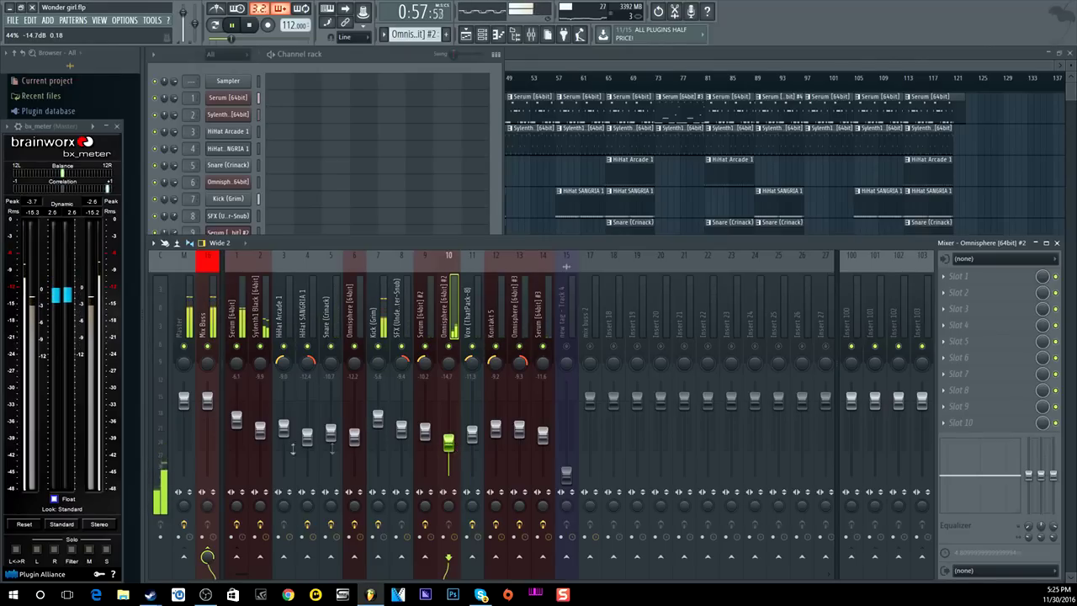
Step: Lower the first Serum to about -8.4 dB and Sylenth1 Black to about -11.1 dB
{"action": "left_click", "coordinate": [237, 419]}
{"action": "left_click_drag", "start_coordinate": [237, 422], "coordinate": [236, 426]}
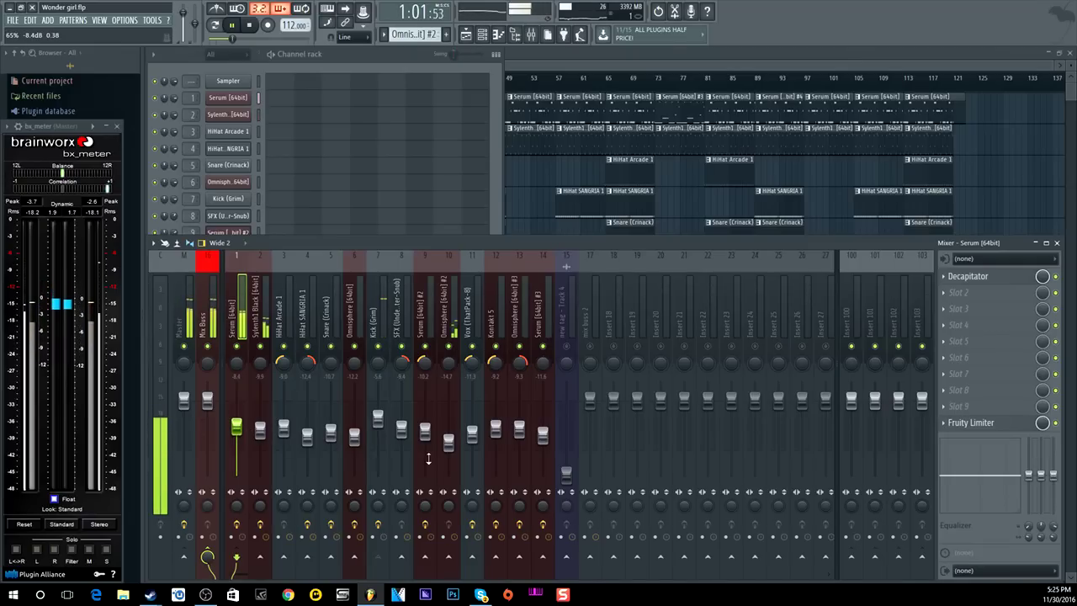
{"action": "left_click_drag", "start_coordinate": [260, 431], "coordinate": [261, 436]}
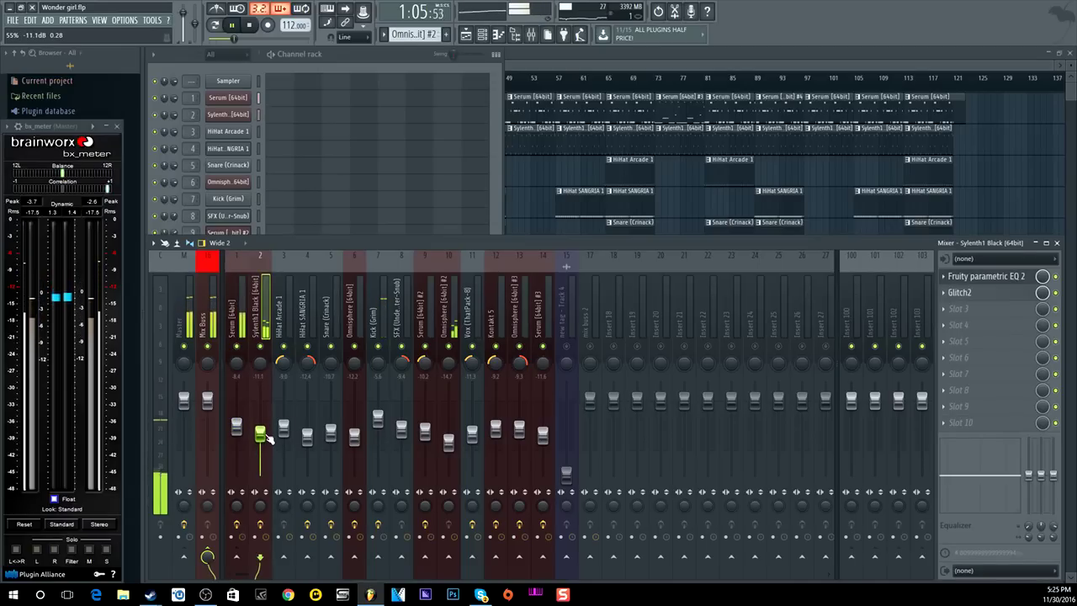
Step: Lower SFX (Underwater-Snub) to about -12.8 dB, Serum #3 to -15.3 dB and Snare (Crinack) to -12.3 dB, and stop playback
{"action": "left_click", "coordinate": [555, 67]}
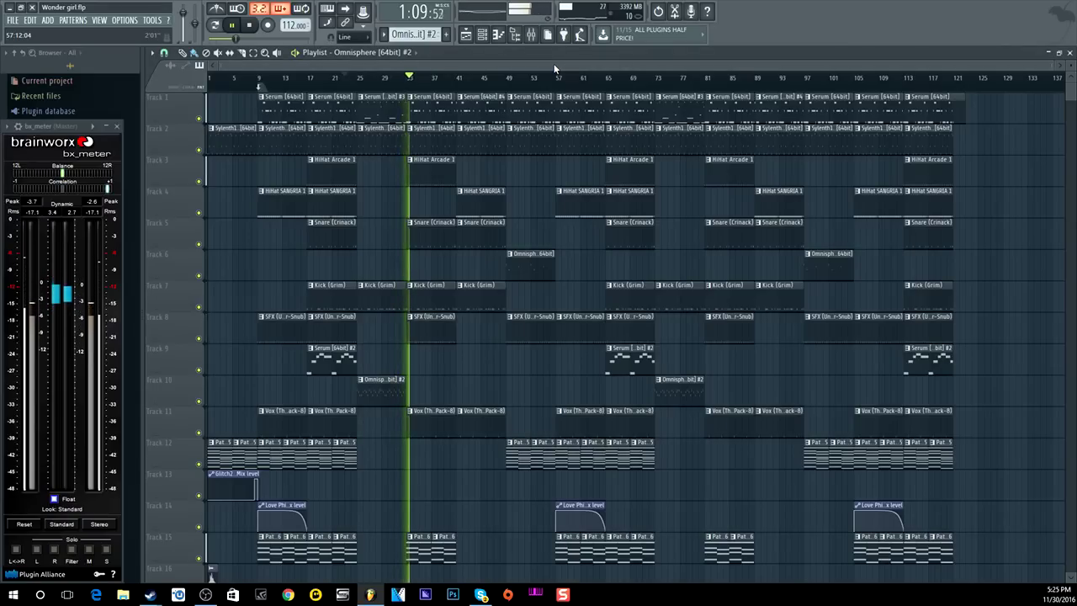
{"action": "left_click", "coordinate": [531, 34]}
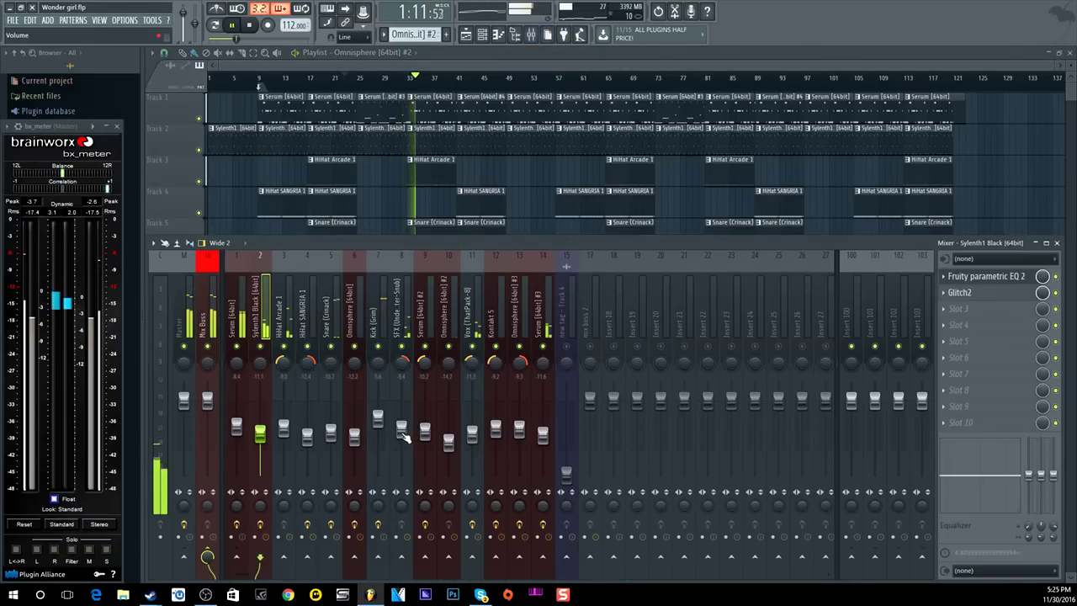
{"action": "left_click_drag", "start_coordinate": [401, 427], "coordinate": [401, 434]}
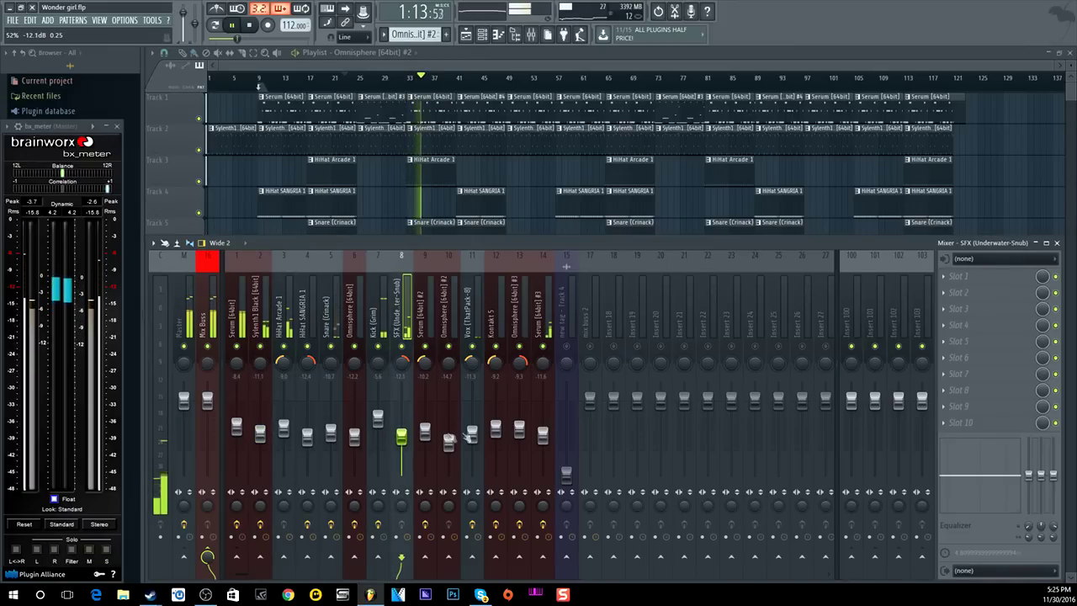
{"action": "left_click_drag", "start_coordinate": [542, 433], "coordinate": [543, 444]}
{"action": "left_click_drag", "start_coordinate": [401, 434], "coordinate": [401, 438]}
{"action": "left_click_drag", "start_coordinate": [332, 438], "coordinate": [377, 420]}
{"action": "key", "text": "space"}
Step: Look through the metering modes offered by bx_meter, keep Standard, and bring the mixer back into view over the playlist
{"action": "left_click", "coordinate": [431, 67]}
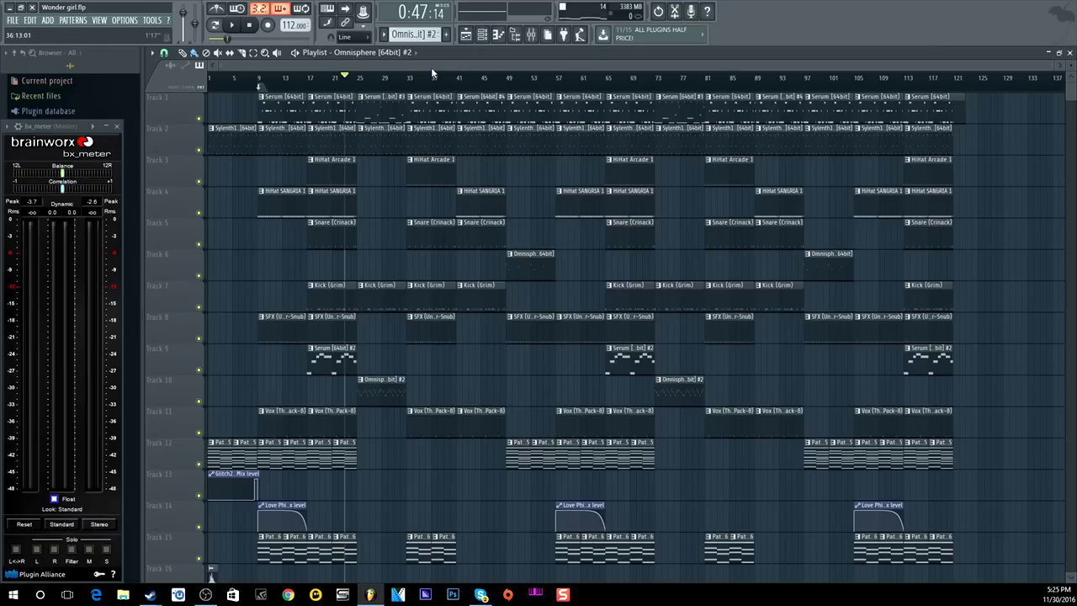
{"action": "left_click", "coordinate": [76, 509]}
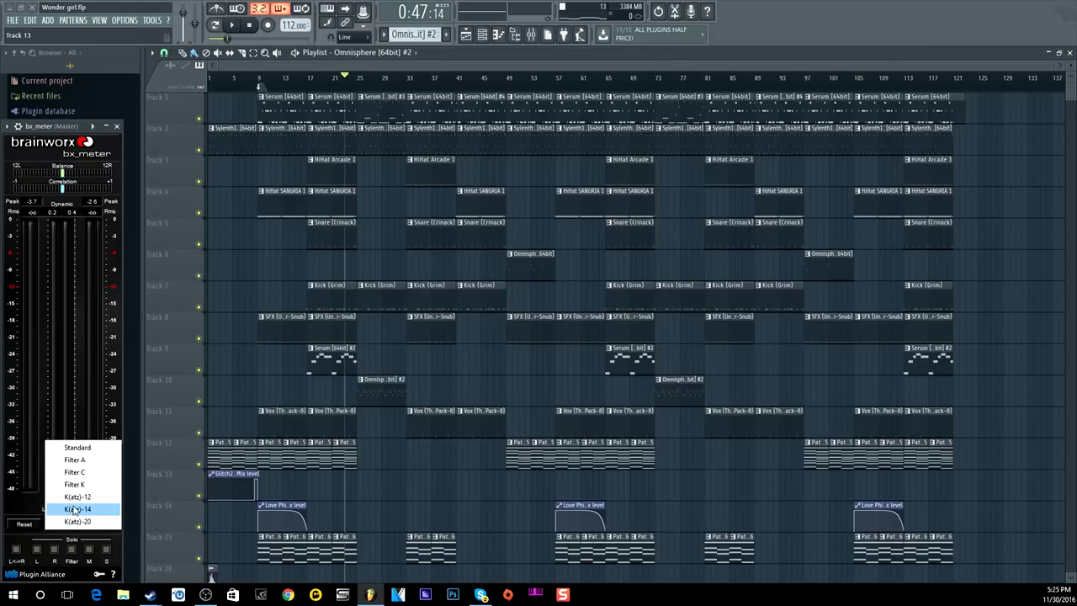
{"action": "left_click", "coordinate": [31, 495]}
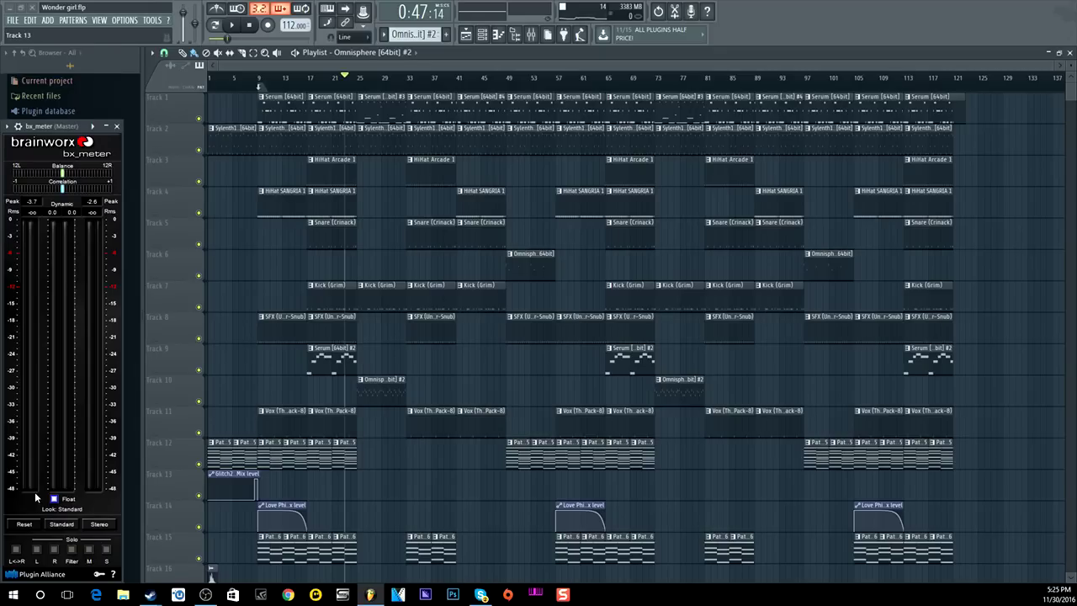
{"action": "left_click", "coordinate": [531, 34]}
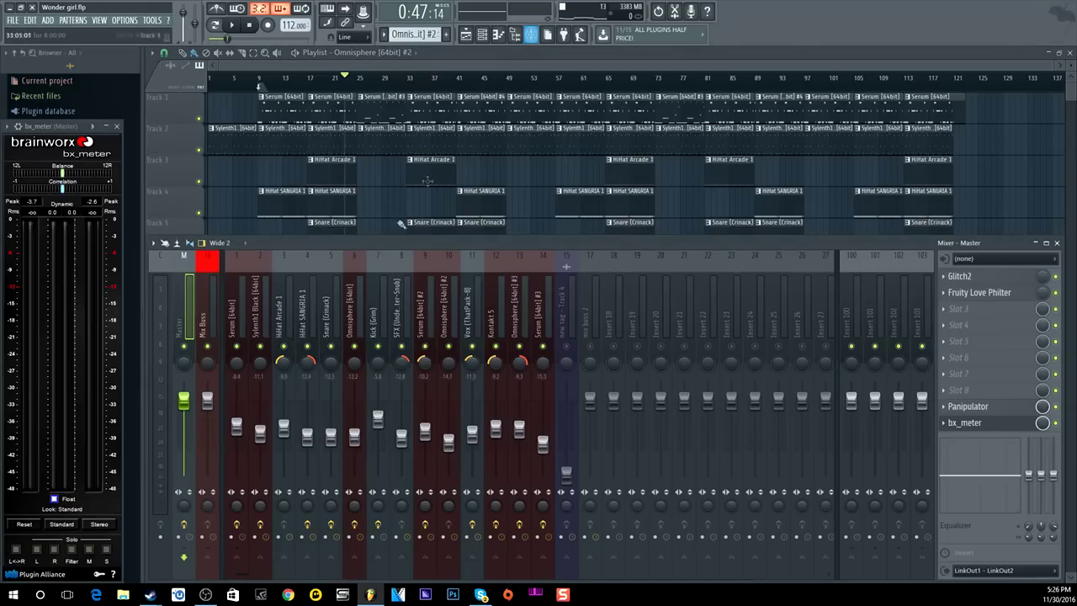